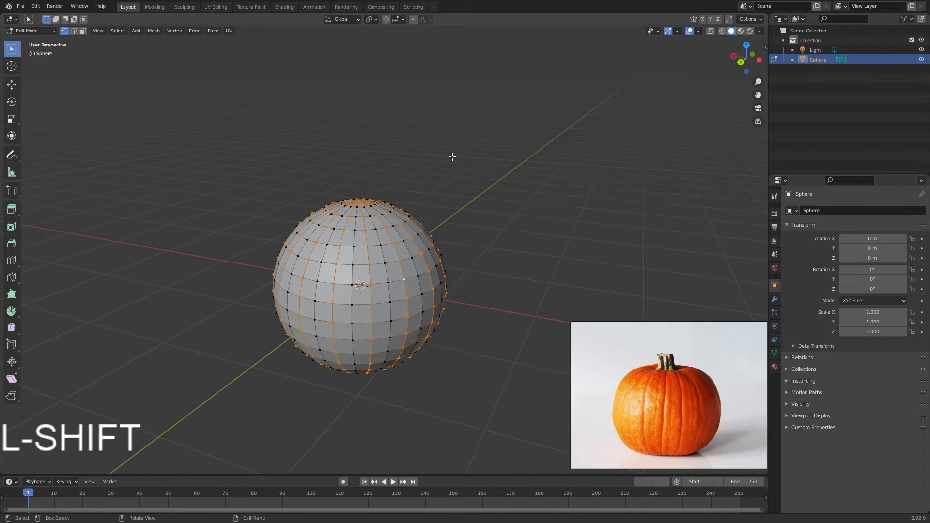
Step: Bevel the selected alternate vertical edge loops of the sphere with two segments and a width of about 0.013 m
{"action": "key", "text": "ctrl+b"}
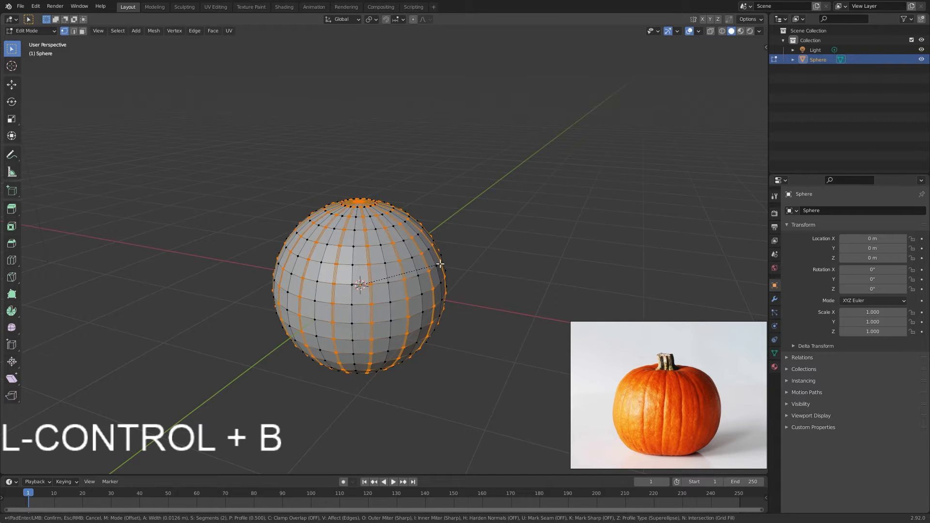
{"action": "left_click", "coordinate": [440, 263]}
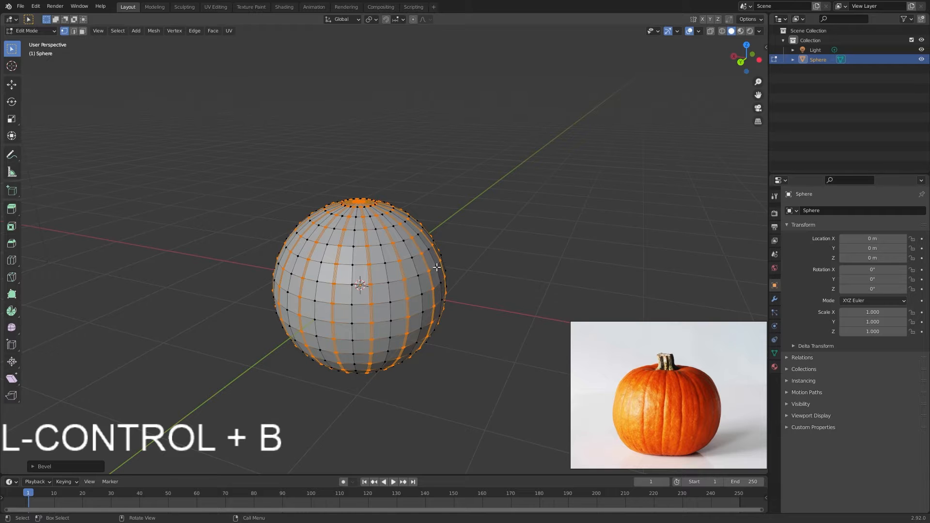
Step: Select the unbevelled vertical edge loops midway between the bevelled ones, all the way around the sphere
{"action": "scroll", "coordinate": [372, 274], "scroll_direction": "up", "scroll_amount": 4}
{"action": "left_click", "coordinate": [386, 322], "text": "alt"}
{"action": "left_click", "coordinate": [300, 315], "text": "alt+shift"}
{"action": "left_click", "coordinate": [231, 302], "text": "alt+shift"}
{"action": "middle_click_drag", "start_coordinate": [231, 302], "coordinate": [258, 344]}
{"action": "left_click", "coordinate": [226, 310], "text": "alt+shift"}
{"action": "left_click", "coordinate": [223, 317], "text": "alt+shift"}
{"action": "middle_click_drag", "start_coordinate": [202, 329], "coordinate": [267, 301]}
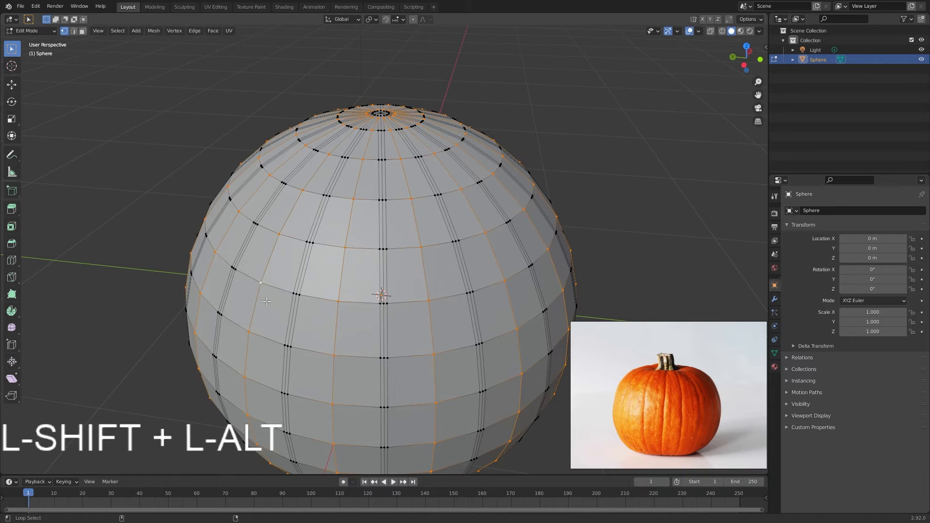
Step: Deselect the vertices around both poles from the top view with X-ray, leaving the loops selected only along the sides
{"action": "key", "text": "grave"}
{"action": "left_click", "coordinate": [317, 213]}
{"action": "scroll", "coordinate": [393, 220], "scroll_direction": "down", "scroll_amount": 5}
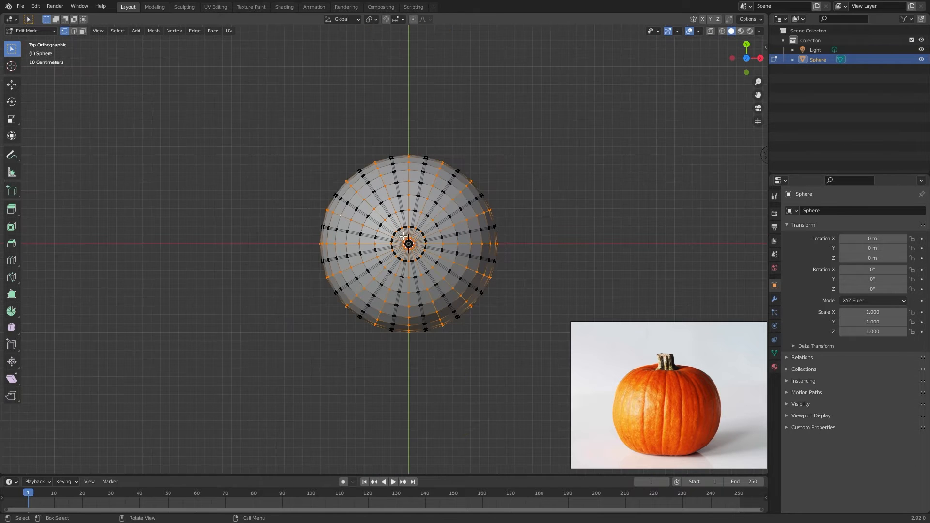
{"action": "key", "text": "alt+z"}
{"action": "scroll", "coordinate": [463, 234], "scroll_direction": "up", "scroll_amount": 2}
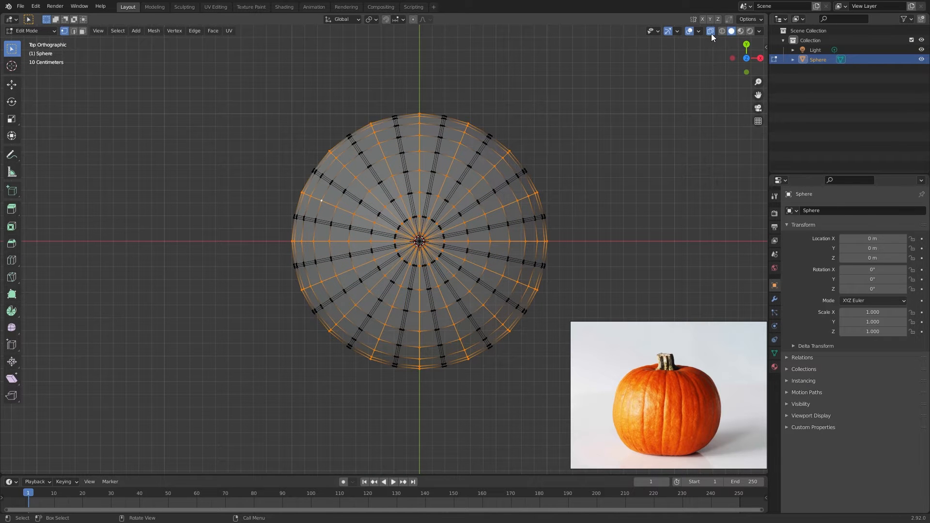
{"action": "key", "text": "c"}
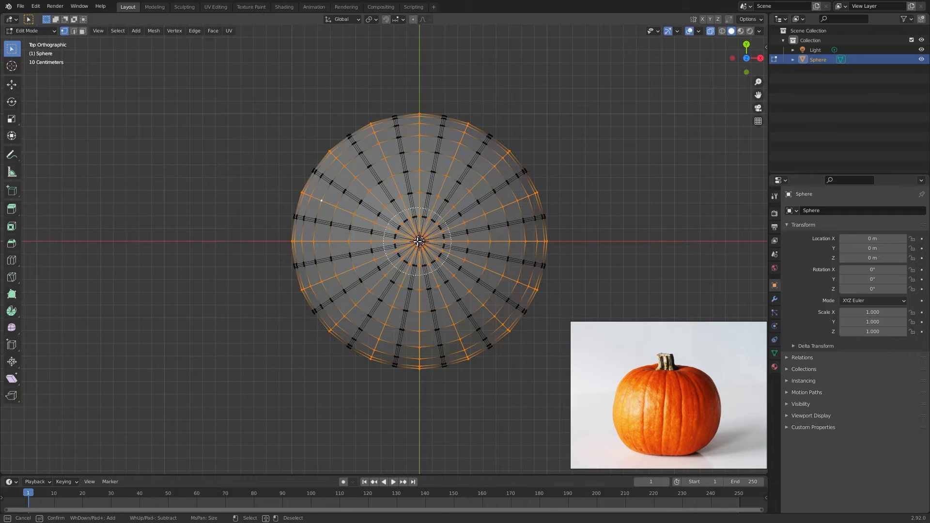
{"action": "mouse_move", "coordinate": [428, 245]}
{"action": "middle_mouse_down"}
{"action": "mouse_move", "coordinate": [411, 250]}
{"action": "mouse_move", "coordinate": [439, 253]}
{"action": "mouse_move", "coordinate": [418, 219]}
{"action": "mouse_move", "coordinate": [393, 258]}
{"action": "mouse_move", "coordinate": [402, 259]}
{"action": "middle_mouse_up"}
{"action": "key", "text": "Escape"}
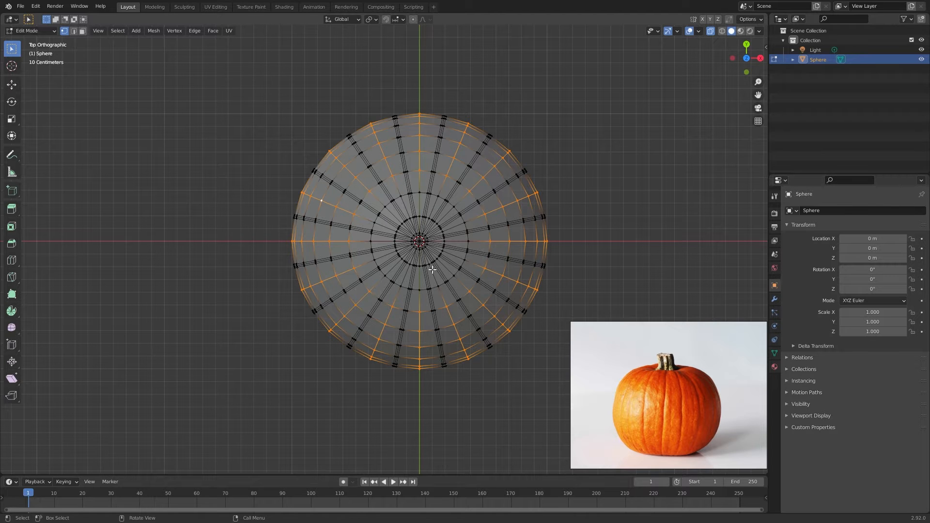
{"action": "middle_click_drag", "start_coordinate": [461, 243], "coordinate": [477, 206]}
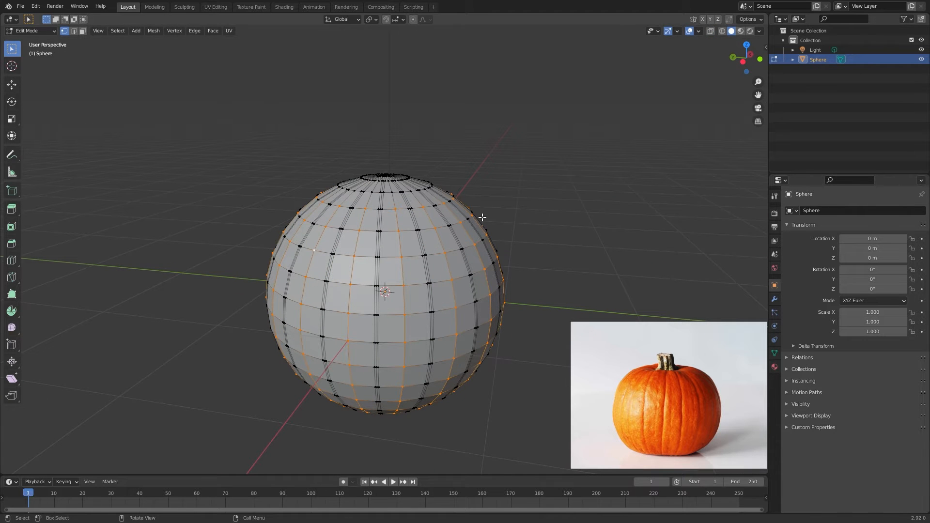
Step: Scale the selected loops outward by about 1.2 with proportional editing at a size of about 0.47 to form the pumpkin ribs
{"action": "key", "text": "o"}
{"action": "middle_click_drag", "start_coordinate": [482, 211], "coordinate": [504, 202]}
{"action": "key", "text": "s"}
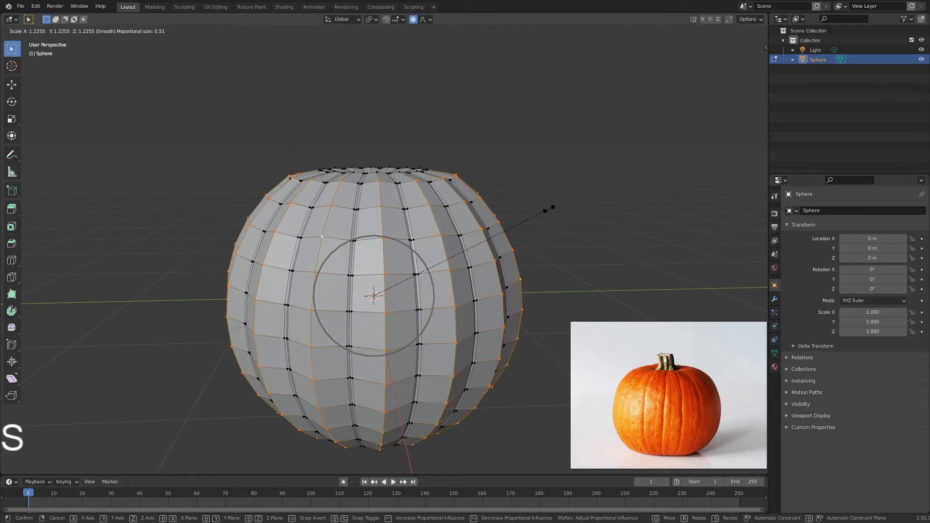
{"action": "scroll", "coordinate": [545, 209], "scroll_direction": "up", "scroll_amount": 1}
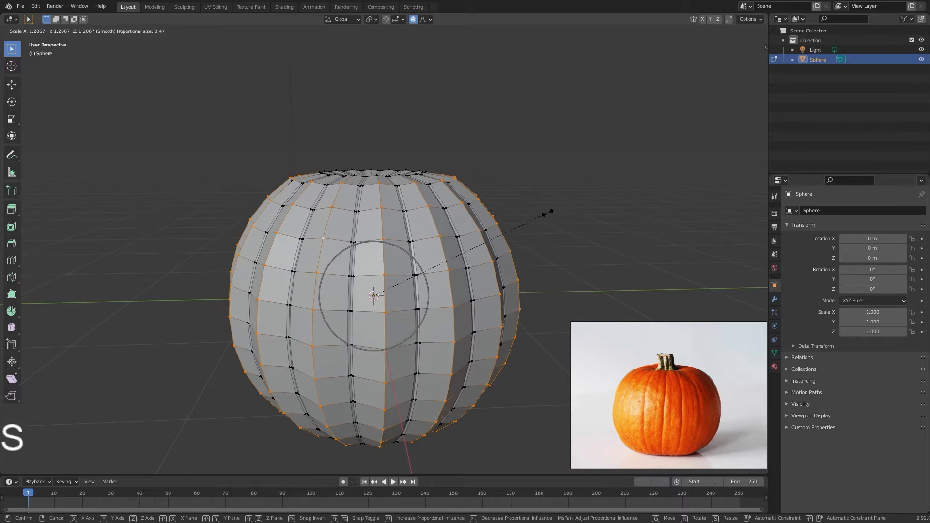
{"action": "left_click", "coordinate": [548, 212]}
{"action": "middle_click_drag", "start_coordinate": [512, 211], "coordinate": [492, 199]}
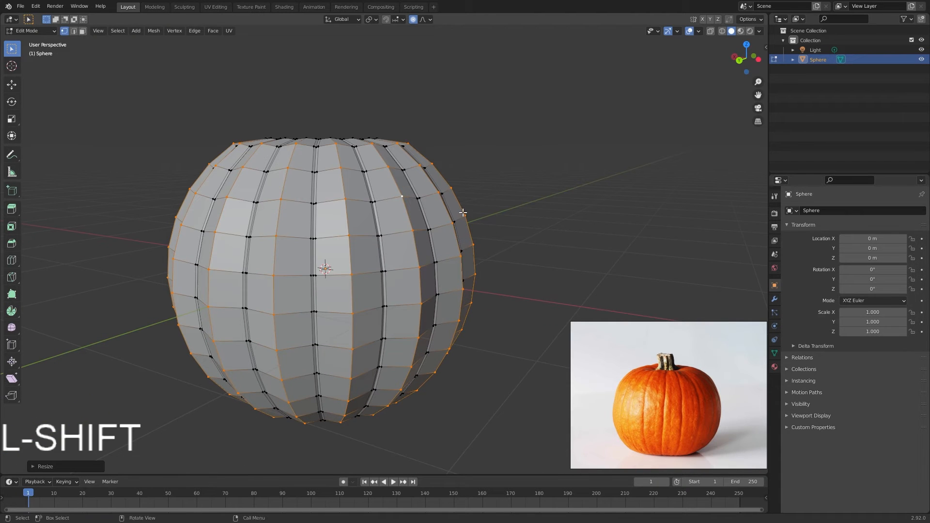
{"action": "left_click", "coordinate": [774, 299]}
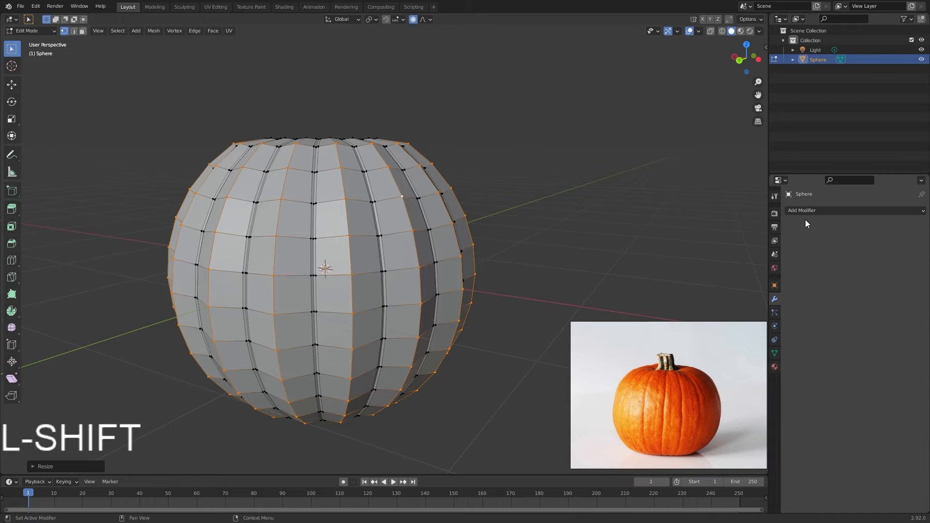
{"action": "left_click", "coordinate": [804, 212]}
Step: Circle-select the central vertices of both the top and bottom caps from the top view with X-ray
{"action": "middle_click_drag", "start_coordinate": [565, 191], "coordinate": [487, 216]}
{"action": "key", "text": "grave"}
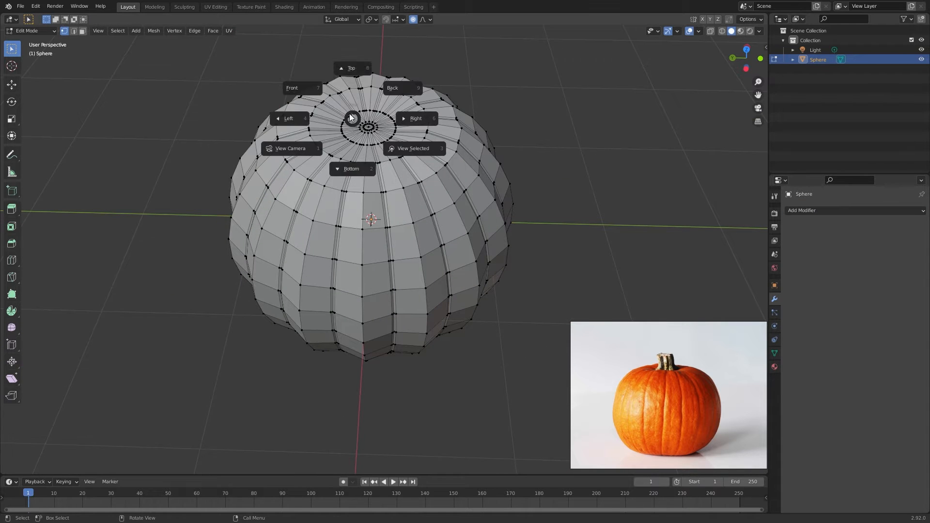
{"action": "left_click", "coordinate": [351, 69]}
{"action": "key", "text": "alt+z"}
{"action": "middle_click_drag", "start_coordinate": [469, 238], "coordinate": [430, 246], "text": "shift"}
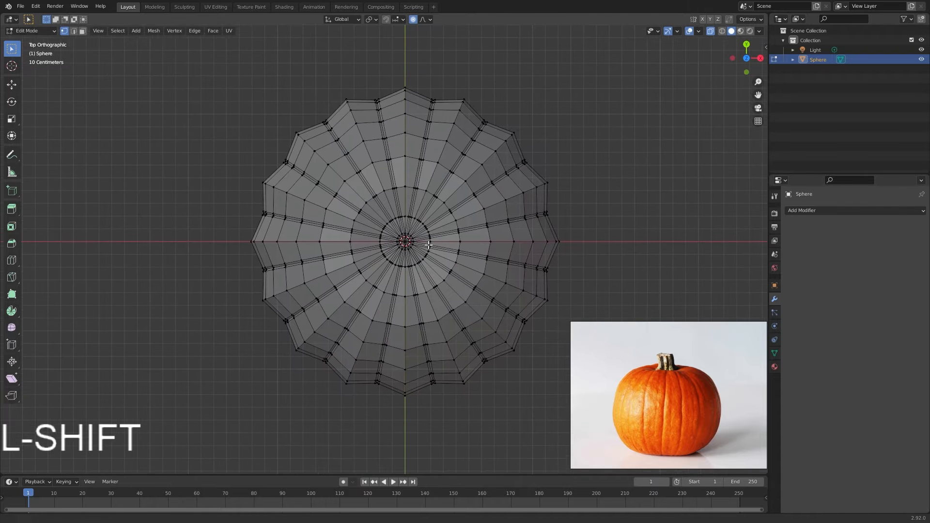
{"action": "key", "text": "c"}
{"action": "left_click_drag", "start_coordinate": [430, 247], "coordinate": [429, 243]}
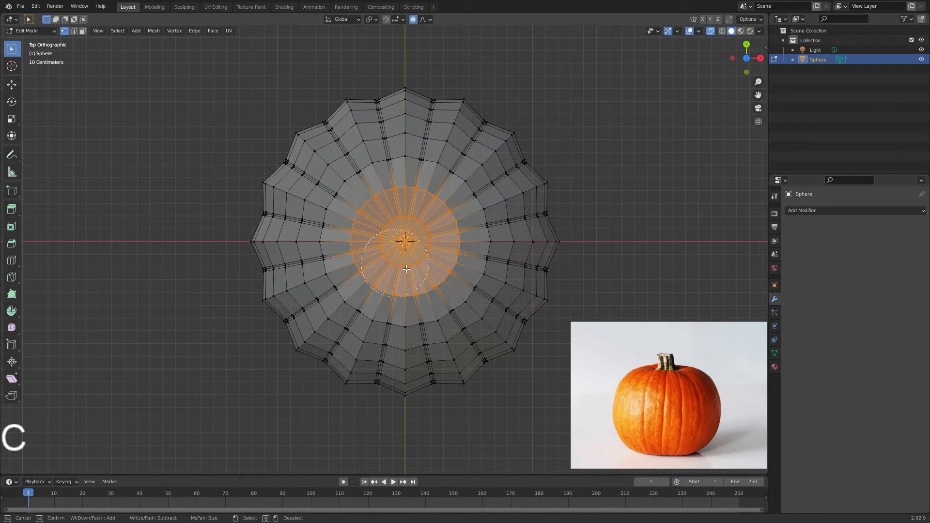
{"action": "key", "text": "alt+z"}
{"action": "middle_click_drag", "start_coordinate": [429, 243], "coordinate": [444, 272]}
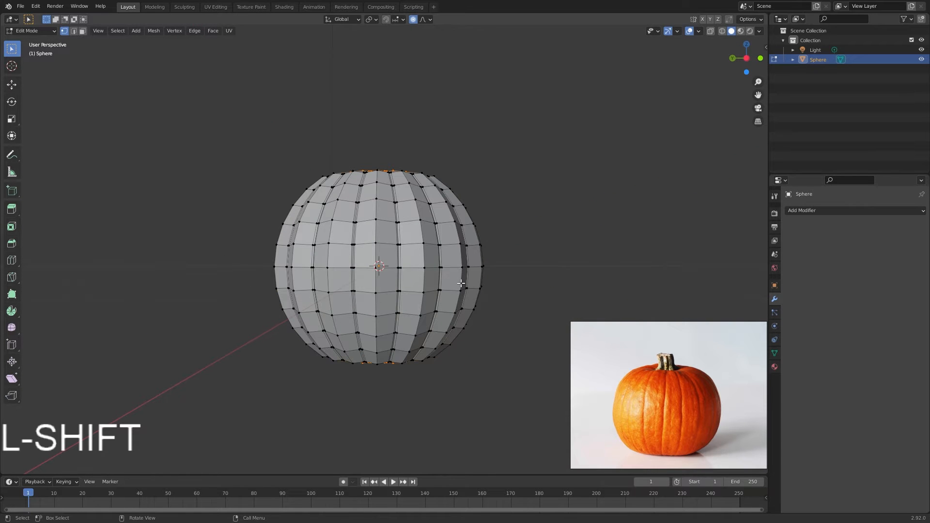
Step: Squash the selected top and bottom caps along Z to about 0.8 with proportional editing at a size of about 0.91
{"action": "key", "text": "s"}
{"action": "key", "text": "z"}
{"action": "scroll", "coordinate": [582, 218], "scroll_direction": "down", "scroll_amount": 1}
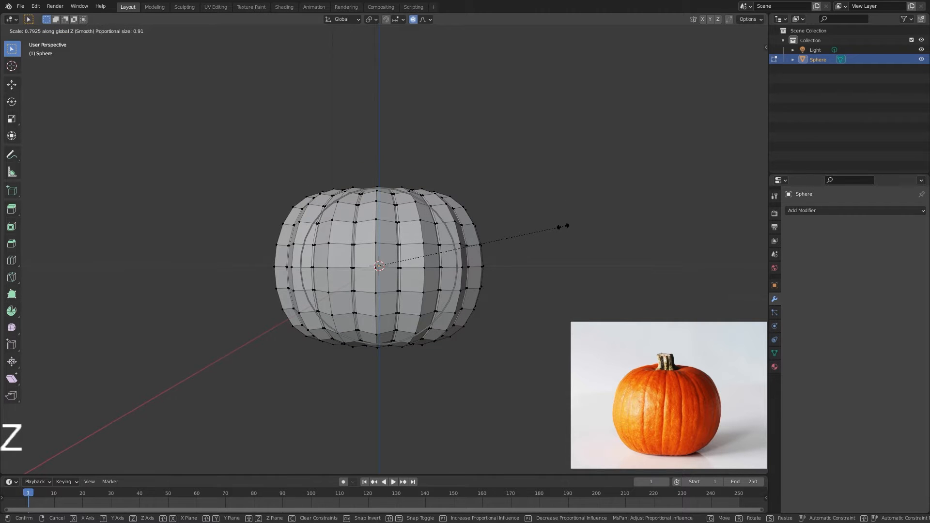
{"action": "left_click", "coordinate": [547, 230]}
{"action": "middle_click_drag", "start_coordinate": [547, 230], "coordinate": [446, 309]}
Step: Clear the selection and circle-select only the central vertices on the underside of the pumpkin
{"action": "mouse_move", "coordinate": [366, 266]}
{"action": "middle_mouse_down"}
{"action": "mouse_move", "coordinate": [390, 220]}
{"action": "mouse_move", "coordinate": [407, 271]}
{"action": "mouse_move", "coordinate": [444, 204]}
{"action": "mouse_move", "coordinate": [436, 130]}
{"action": "middle_mouse_up"}
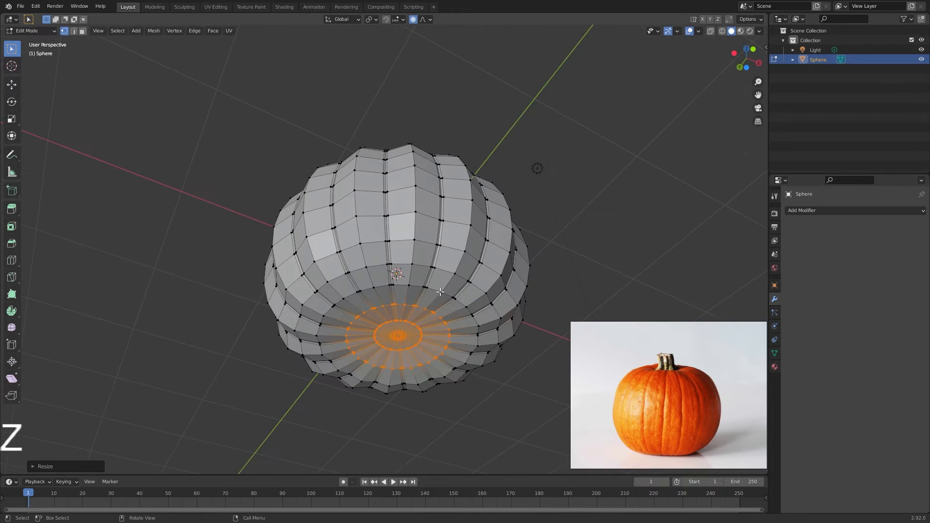
{"action": "middle_click_drag", "start_coordinate": [433, 271], "coordinate": [431, 221]}
{"action": "key", "text": "alt+a"}
{"action": "key", "text": "c"}
{"action": "mouse_move", "coordinate": [428, 220]}
{"action": "left_mouse_down"}
{"action": "mouse_move", "coordinate": [412, 316]}
{"action": "mouse_move", "coordinate": [464, 217]}
{"action": "left_mouse_up"}
{"action": "mouse_move", "coordinate": [464, 216]}
{"action": "middle_mouse_down"}
{"action": "mouse_move", "coordinate": [498, 332]}
{"action": "mouse_move", "coordinate": [502, 209]}
{"action": "mouse_move", "coordinate": [367, 169]}
{"action": "middle_mouse_up"}
{"action": "right_click", "coordinate": [418, 195]}
{"action": "middle_click_drag", "start_coordinate": [418, 194], "coordinate": [499, 268]}
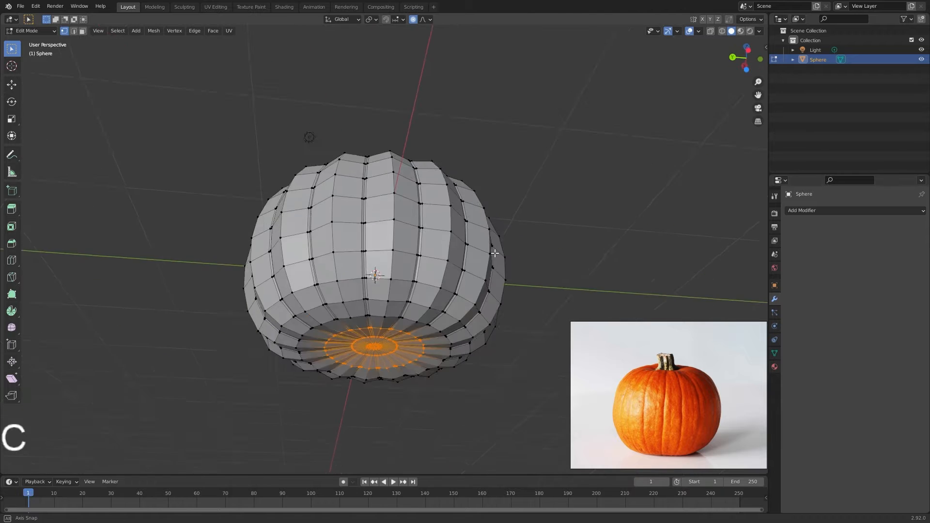
Step: Turn off proportional editing and flatten the bottom cap by scaling it to 0 along Z
{"action": "middle_click_drag", "start_coordinate": [461, 316], "coordinate": [475, 241], "text": "shift"}
{"action": "scroll", "coordinate": [450, 279], "scroll_direction": "up", "scroll_amount": 3}
{"action": "key", "text": "s"}
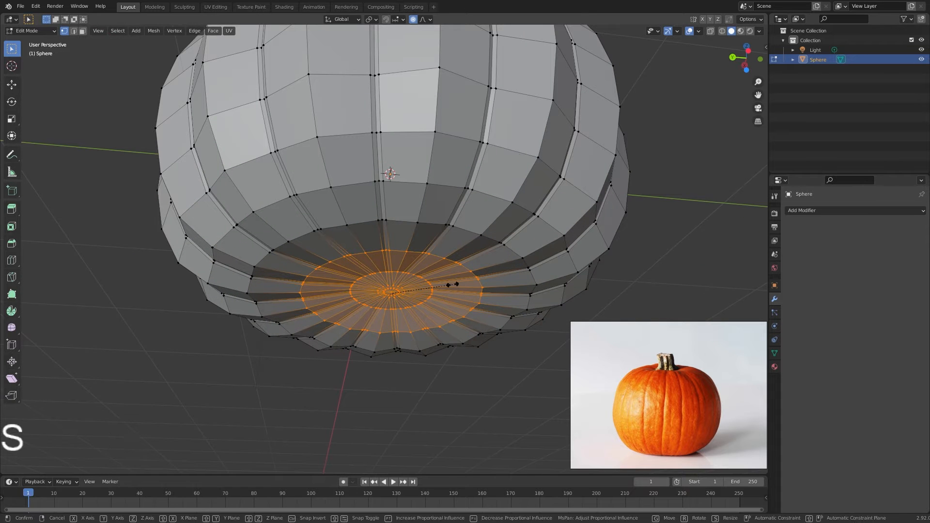
{"action": "left_click", "coordinate": [453, 285]}
{"action": "key", "text": "o"}
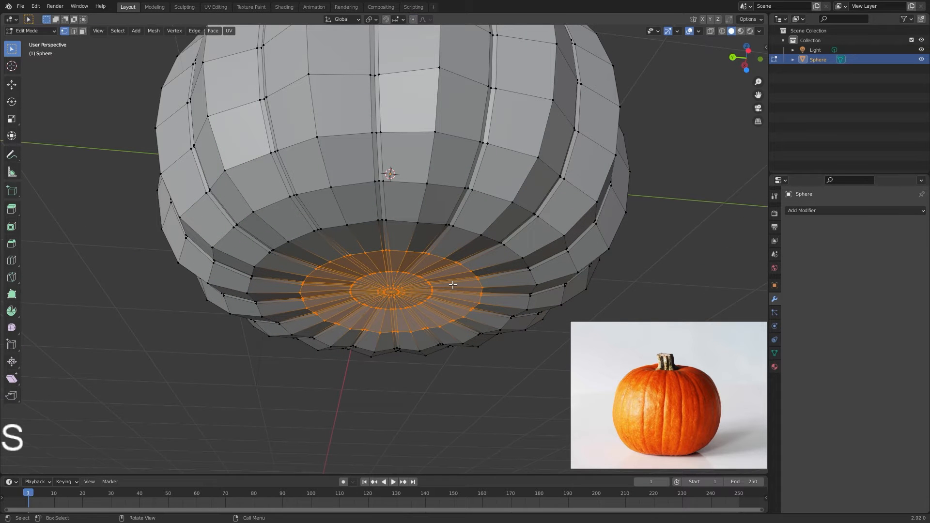
{"action": "key", "text": "s"}
{"action": "key", "text": "z"}
{"action": "key", "text": "0"}
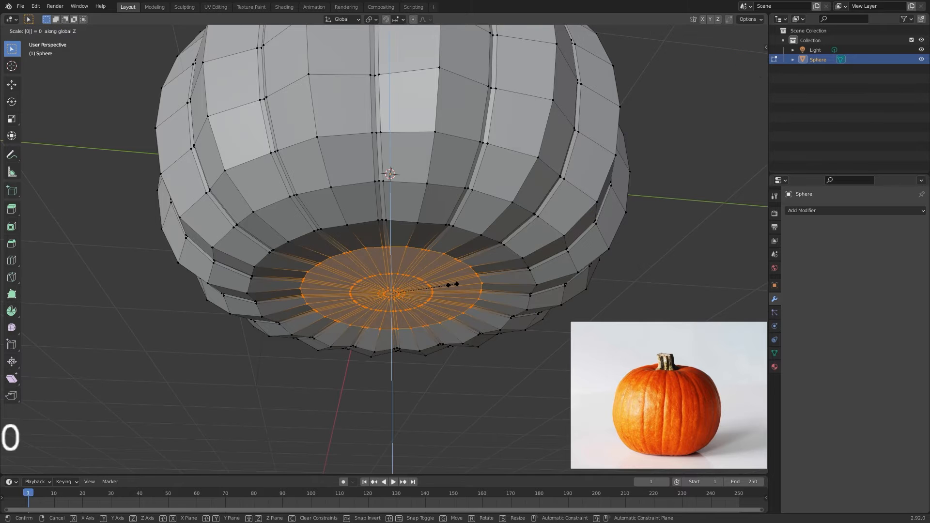
{"action": "key", "text": "Return"}
Step: Try to snap the flattened bottom cap along Z to the level of the ring above it
{"action": "key", "text": "g"}
{"action": "key", "text": "z"}
{"action": "key", "text": "ctrl"}
{"action": "left_click", "coordinate": [416, 213]}
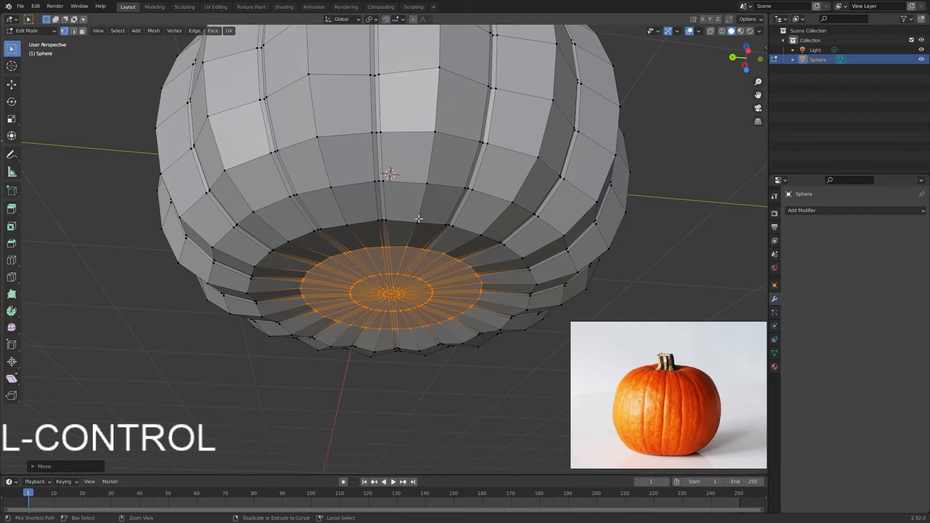
Step: Switch the snap target to vertices and snap the bottom cap upward along Z to a vertex of a higher ring
{"action": "left_click", "coordinate": [401, 19]}
{"action": "left_click", "coordinate": [384, 58]}
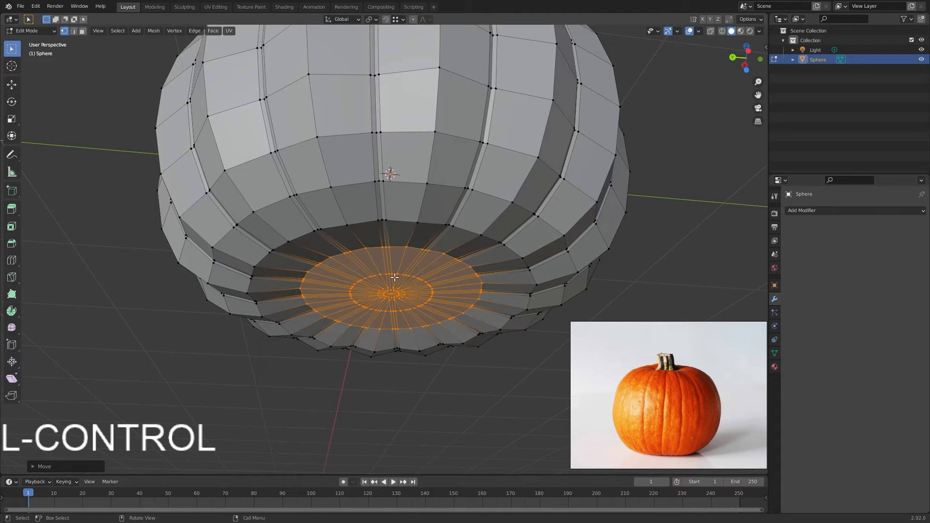
{"action": "key", "text": "g"}
{"action": "key", "text": "z"}
{"action": "key", "text": "ctrl"}
{"action": "left_click", "coordinate": [416, 220]}
{"action": "middle_click_drag", "start_coordinate": [415, 219], "coordinate": [345, 222]}
Step: Check the recessed underside in Object Mode, and circle-select the centre vertices on the pumpkin's top in Edit Mode
{"action": "key", "text": "Tab"}
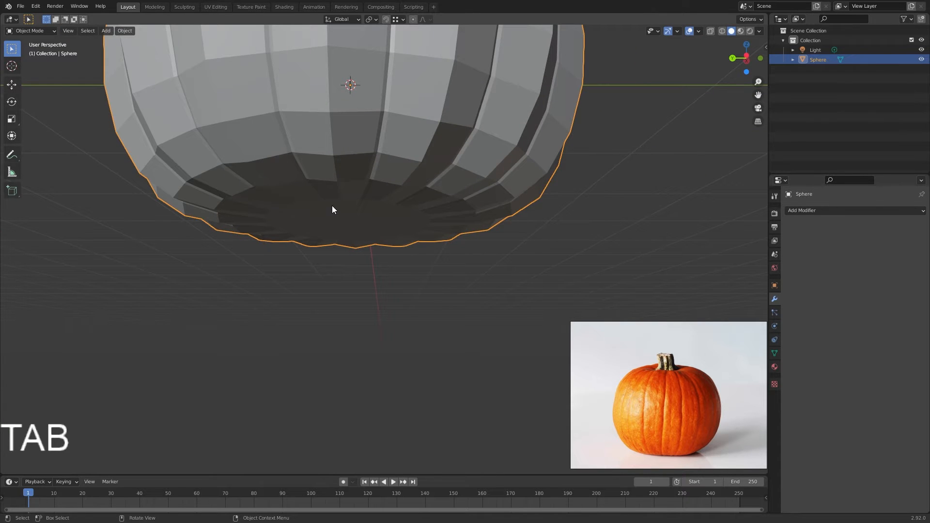
{"action": "middle_click_drag", "start_coordinate": [358, 193], "coordinate": [380, 237]}
{"action": "scroll", "coordinate": [380, 235], "scroll_direction": "down", "scroll_amount": 4}
{"action": "middle_click_drag", "start_coordinate": [413, 79], "coordinate": [413, 222], "text": "shift"}
{"action": "key", "text": "Tab"}
{"action": "middle_click_drag", "start_coordinate": [372, 200], "coordinate": [407, 266], "text": "shift"}
{"action": "key", "text": "c"}
{"action": "left_click", "coordinate": [360, 219]}
{"action": "scroll", "coordinate": [407, 266], "scroll_direction": "up", "scroll_amount": 1}
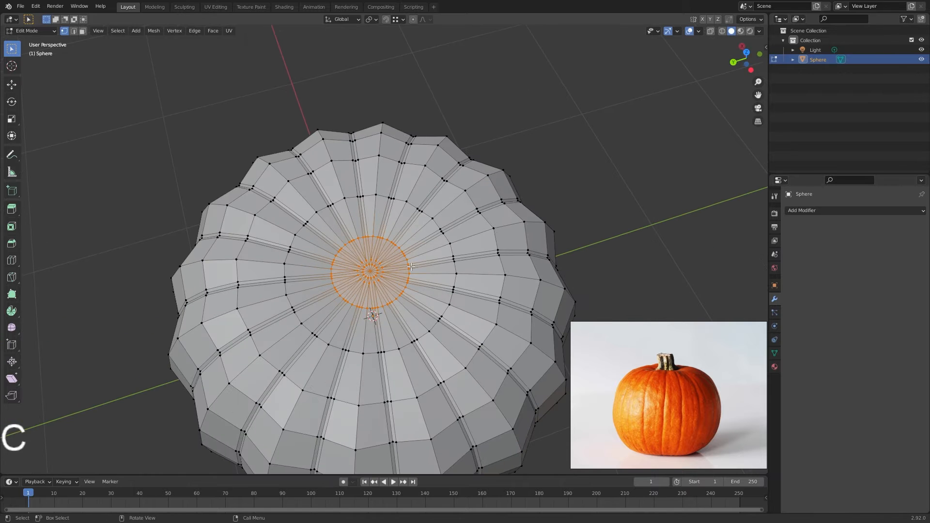
Step: Add a loop cut in each of the two face rings surrounding the top centre disc
{"action": "key", "text": "ctrl+r"}
{"action": "left_click", "coordinate": [426, 263]}
{"action": "right_click", "coordinate": [426, 264]}
{"action": "key", "text": "ctrl+r"}
{"action": "left_click", "coordinate": [465, 236]}
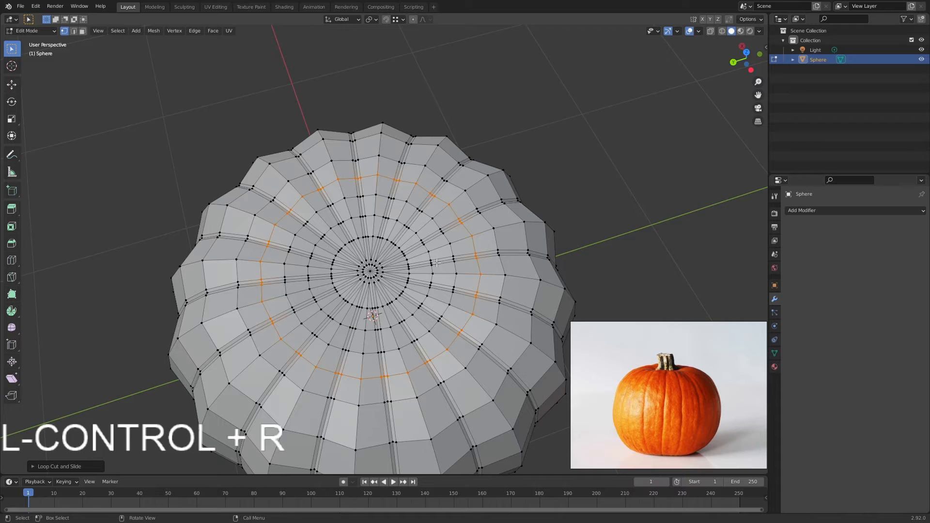
Step: Select the edge ring around the top centre and enable proportional editing with its influence size reduced to about 0.26
{"action": "left_click", "coordinate": [408, 266], "text": "alt"}
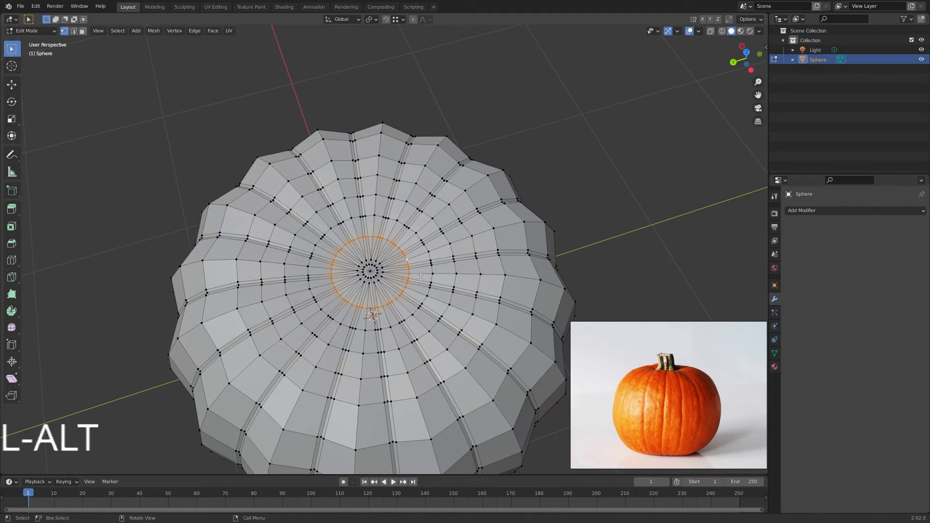
{"action": "key", "text": "o"}
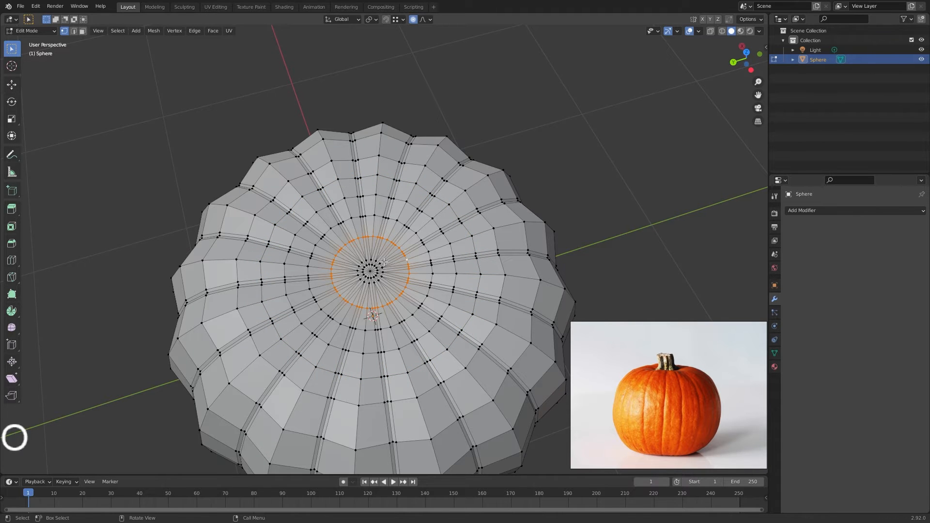
{"action": "middle_click_drag", "start_coordinate": [406, 233], "coordinate": [402, 214]}
{"action": "key", "text": "g"}
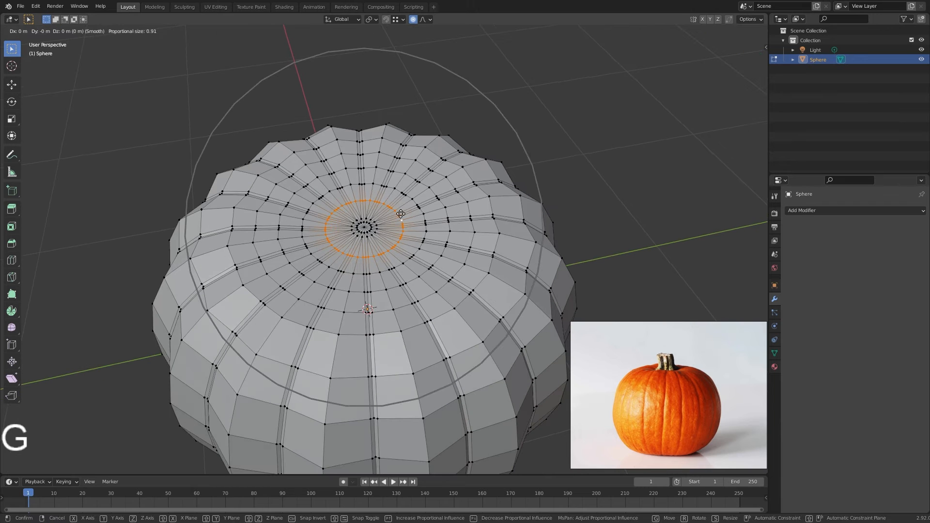
{"action": "scroll", "coordinate": [401, 213], "scroll_direction": "up", "scroll_amount": 12}
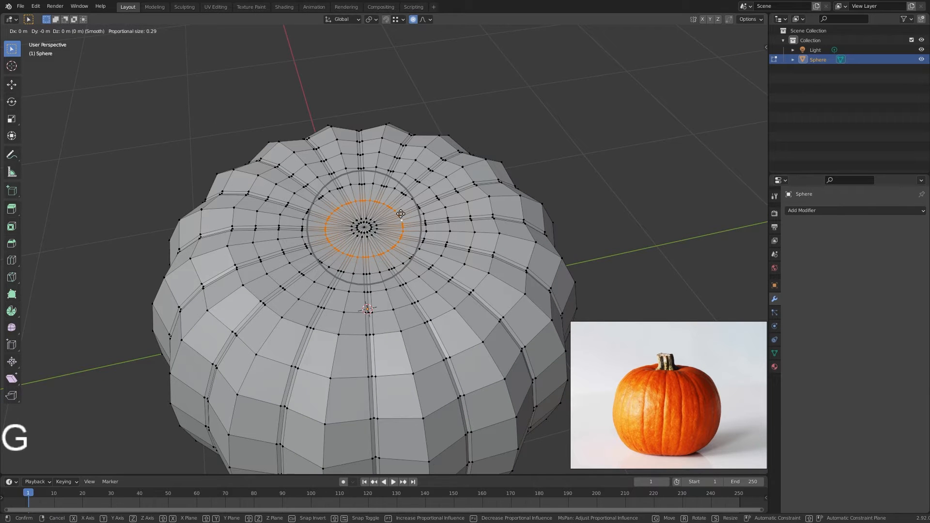
{"action": "key", "text": "z"}
{"action": "scroll", "coordinate": [400, 225], "scroll_direction": "down", "scroll_amount": 2}
{"action": "right_click", "coordinate": [399, 226]}
Step: Add the vertices inside the ring to the selection and lower the top centre disc about 0.11 m along Z with proportional editing
{"action": "key", "text": "c"}
{"action": "left_click", "coordinate": [366, 226]}
{"action": "right_click", "coordinate": [383, 235]}
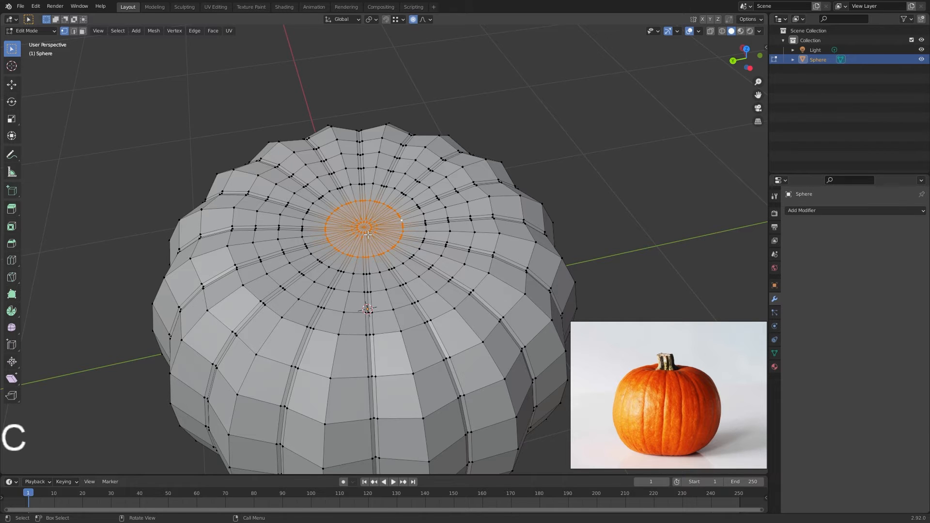
{"action": "key", "text": "g"}
{"action": "key", "text": "z"}
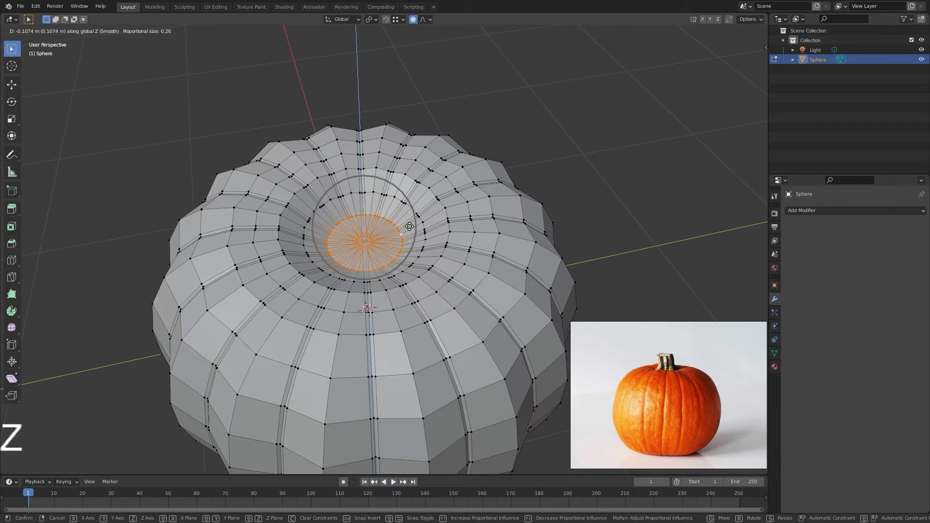
{"action": "left_click", "coordinate": [409, 226]}
Step: Select the single vertex at the centre of the pumpkin's top hollow and snap the 3D cursor to it
{"action": "scroll", "coordinate": [438, 170], "scroll_direction": "up", "scroll_amount": 1}
{"action": "middle_click_drag", "start_coordinate": [409, 226], "coordinate": [427, 247]}
{"action": "scroll", "coordinate": [433, 263], "scroll_direction": "up", "scroll_amount": 2}
{"action": "left_click", "coordinate": [430, 264]}
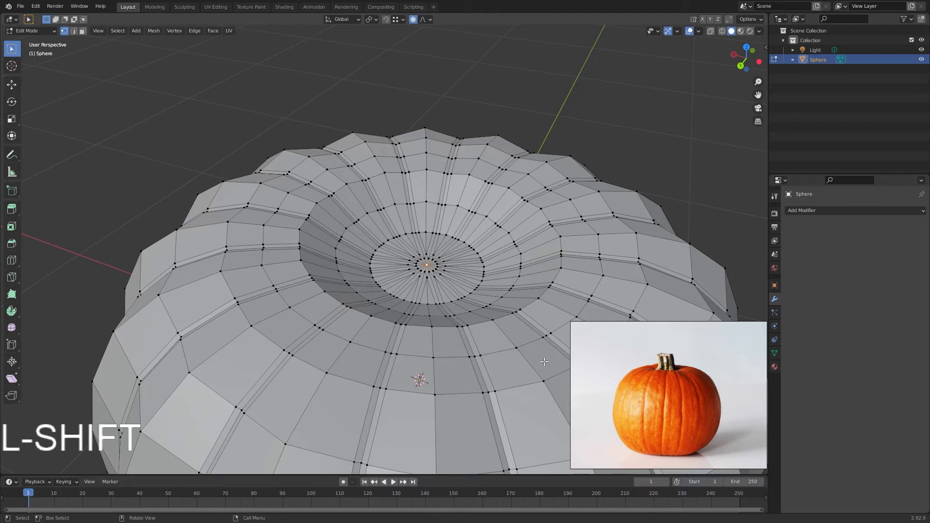
{"action": "key", "text": "space"}
{"action": "type", "text": "curr"}
{"action": "key", "text": "BackSpace"}
{"action": "type", "text": "s"}
{"action": "key", "text": "BackSpace"}
{"action": "type", "text": "sor to sel"}
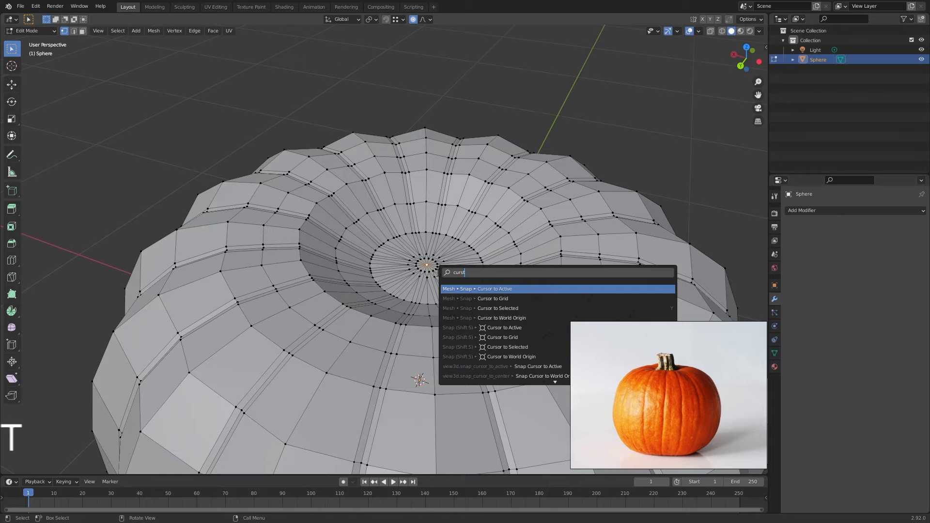
{"action": "key", "text": "Return"}
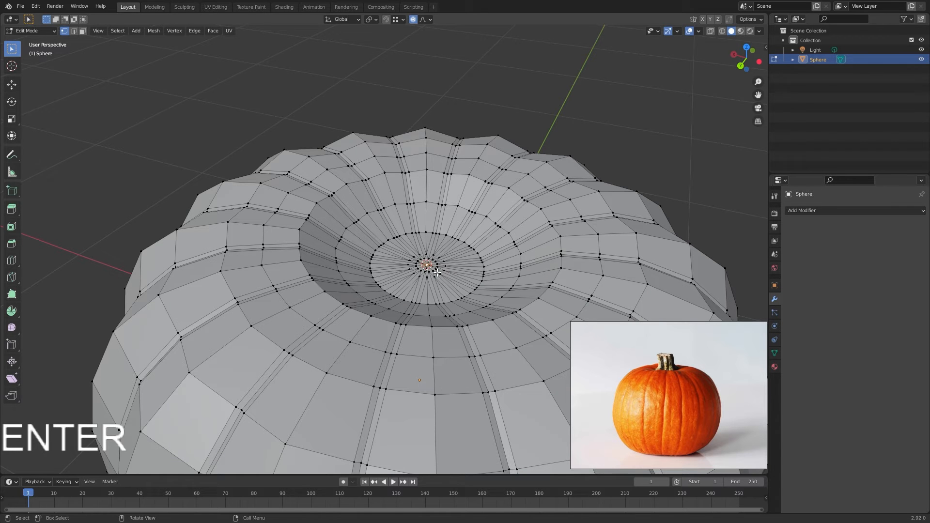
Step: Set the transform pivot point to the 3D Cursor
{"action": "middle_click_drag", "start_coordinate": [432, 253], "coordinate": [420, 249]}
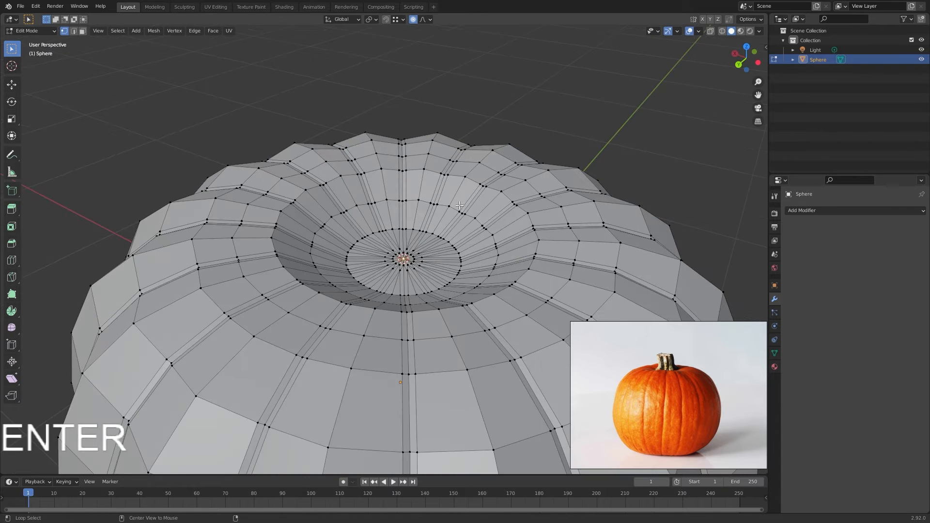
{"action": "left_click", "coordinate": [372, 19]}
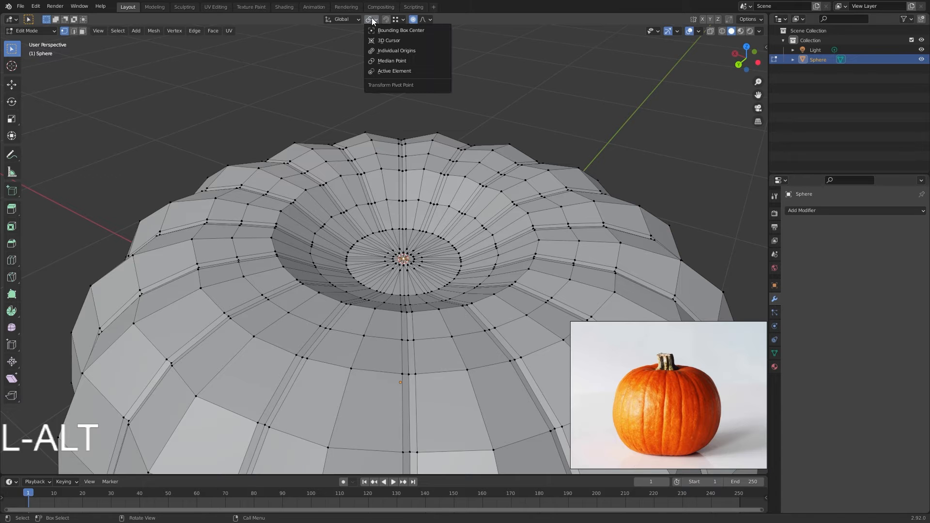
{"action": "left_click", "coordinate": [386, 40]}
Step: Select the vertical edge loops running along the middle of every rib around the pumpkin
{"action": "key", "text": "2"}
{"action": "key", "text": "1"}
{"action": "left_click", "coordinate": [416, 214], "text": "alt+shift"}
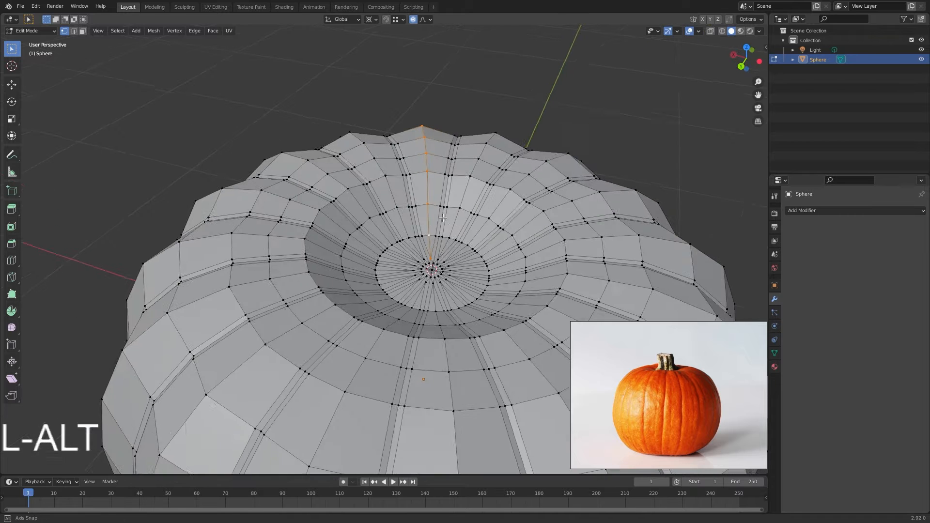
{"action": "middle_click_drag", "start_coordinate": [416, 214], "coordinate": [452, 220]}
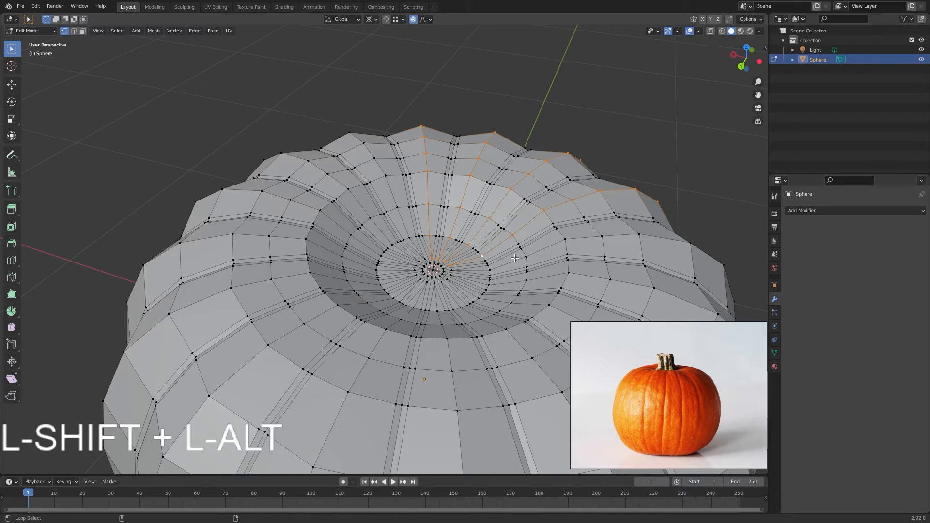
{"action": "middle_click_drag", "start_coordinate": [513, 279], "coordinate": [534, 305]}
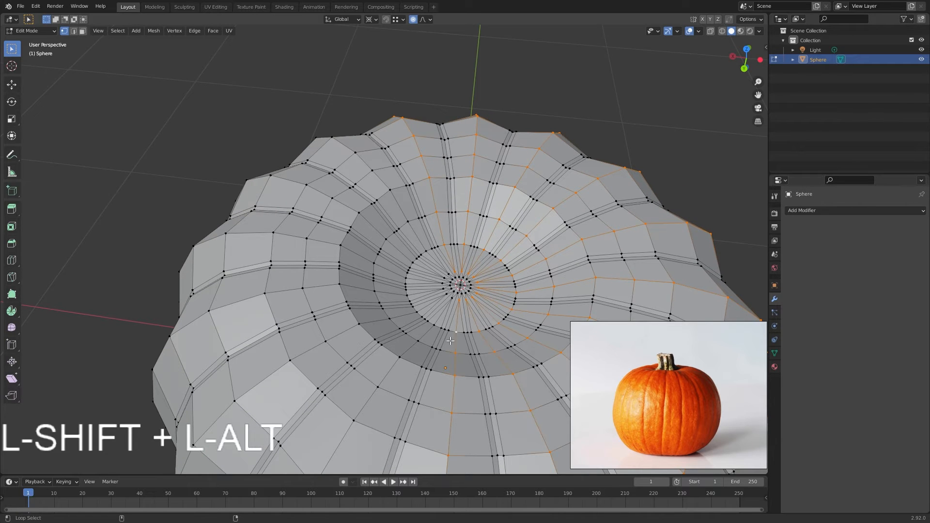
{"action": "left_click", "coordinate": [387, 286], "text": "alt+shift"}
{"action": "left_click", "coordinate": [393, 245], "text": "alt+shift"}
Step: With X-ray on, circle-deselect the vertices on the pumpkin's sides and underside, keeping only the rib loops around the top hollow
{"action": "key", "text": "grave"}
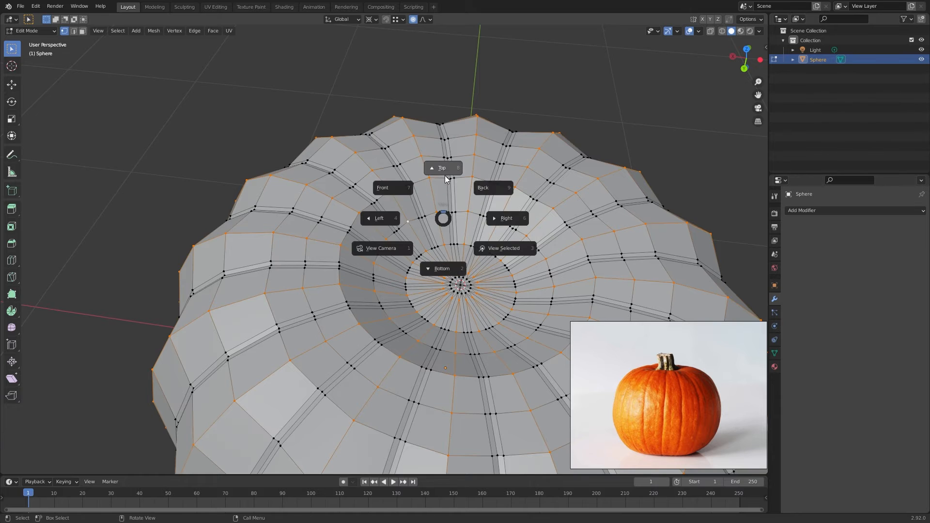
{"action": "left_click", "coordinate": [446, 178]}
{"action": "key", "text": "alt+z"}
{"action": "scroll", "coordinate": [439, 216], "scroll_direction": "down", "scroll_amount": 4}
{"action": "key", "text": "c"}
{"action": "middle_click_drag", "start_coordinate": [458, 251], "coordinate": [466, 219]}
{"action": "key", "text": "ctrl+z"}
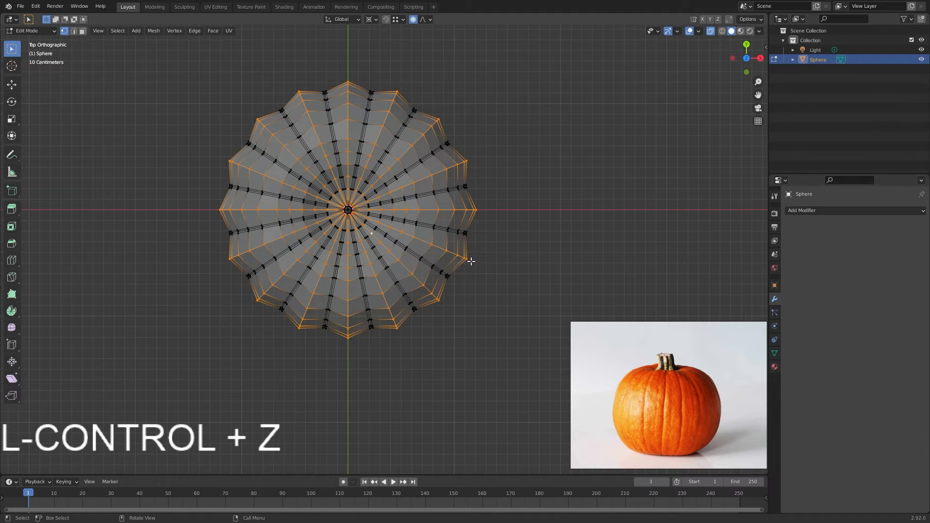
{"action": "key", "text": "c"}
{"action": "mouse_move", "coordinate": [472, 262]}
{"action": "middle_mouse_down"}
{"action": "mouse_move", "coordinate": [478, 178]}
{"action": "mouse_move", "coordinate": [409, 93]}
{"action": "mouse_move", "coordinate": [297, 83]}
{"action": "mouse_move", "coordinate": [237, 121]}
{"action": "mouse_move", "coordinate": [226, 148]}
{"action": "mouse_move", "coordinate": [243, 131]}
{"action": "mouse_move", "coordinate": [214, 231]}
{"action": "mouse_move", "coordinate": [264, 304]}
{"action": "mouse_move", "coordinate": [407, 336]}
{"action": "mouse_move", "coordinate": [473, 270]}
{"action": "mouse_move", "coordinate": [453, 251]}
{"action": "mouse_move", "coordinate": [413, 277]}
{"action": "middle_mouse_up"}
{"action": "right_click", "coordinate": [473, 270]}
{"action": "key", "text": "c"}
{"action": "middle_click_drag", "start_coordinate": [198, 357], "coordinate": [429, 349]}
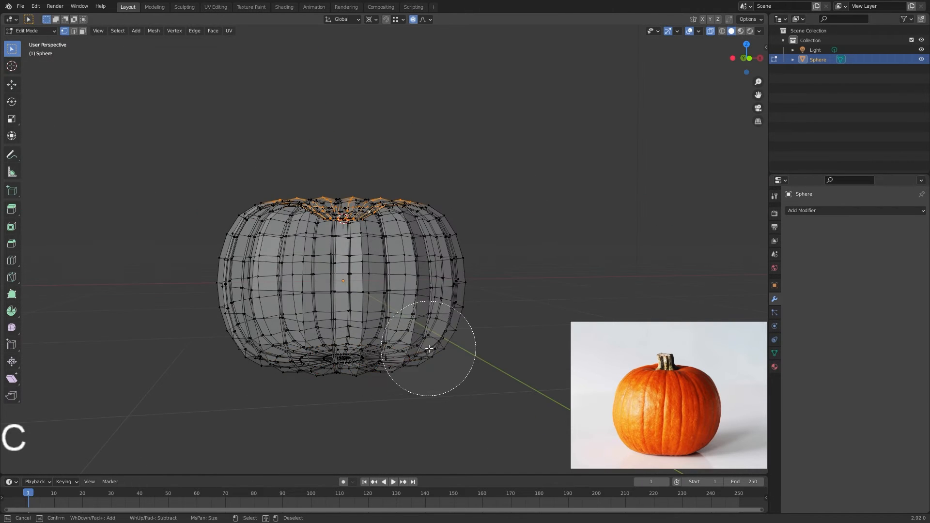
{"action": "right_click", "coordinate": [428, 349]}
{"action": "key", "text": "alt+z"}
Step: Circle-deselect the innermost vertices at the centre of the top hollow
{"action": "mouse_move", "coordinate": [436, 301]}
{"action": "middle_mouse_down"}
{"action": "mouse_move", "coordinate": [406, 307]}
{"action": "mouse_move", "coordinate": [417, 314]}
{"action": "middle_mouse_up"}
{"action": "scroll", "coordinate": [417, 314], "scroll_direction": "up", "scroll_amount": 3}
{"action": "middle_click_drag", "start_coordinate": [310, 264], "coordinate": [408, 241], "text": "shift"}
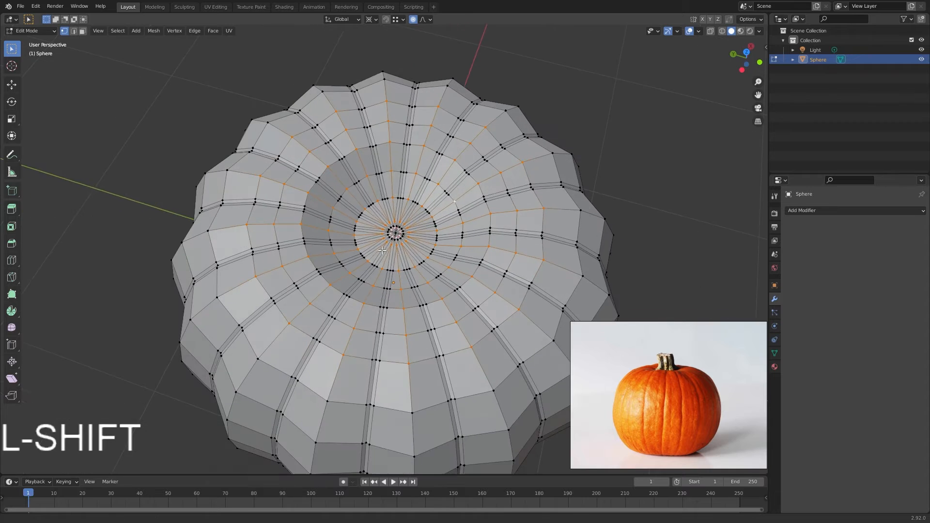
{"action": "scroll", "coordinate": [408, 241], "scroll_direction": "up", "scroll_amount": 1}
{"action": "key", "text": "c"}
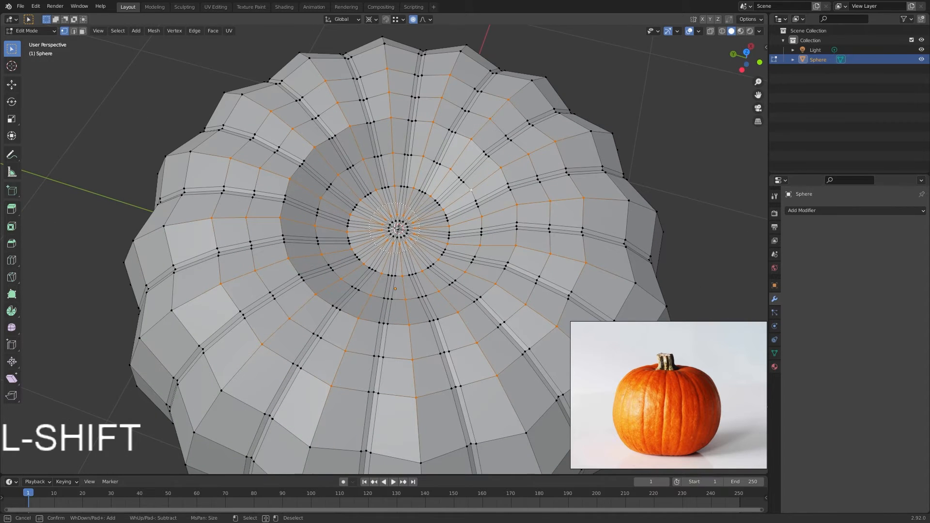
{"action": "right_click", "coordinate": [398, 228]}
Step: Turn off proportional editing and scale the selected top rib vertices to about 0.90 around the 3D cursor
{"action": "mouse_move", "coordinate": [455, 207]}
{"action": "middle_mouse_down"}
{"action": "mouse_move", "coordinate": [449, 189]}
{"action": "mouse_move", "coordinate": [431, 189]}
{"action": "middle_mouse_up"}
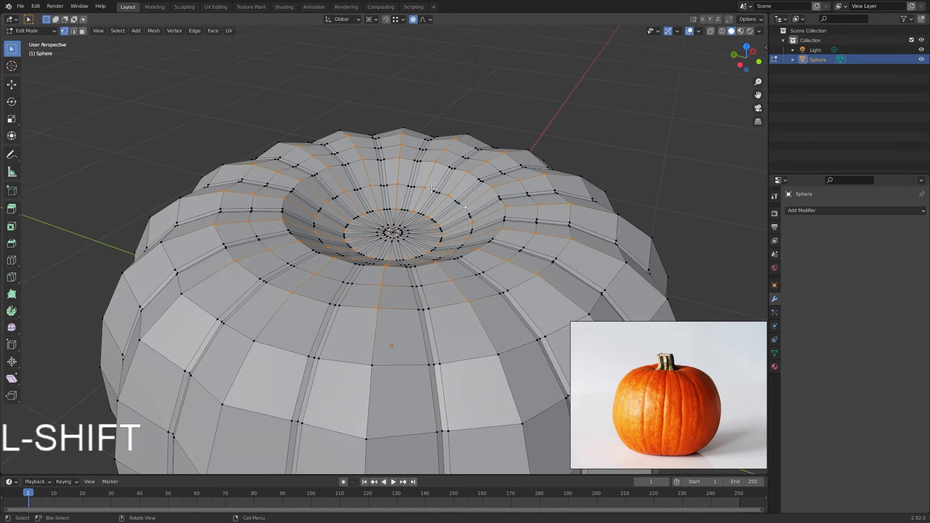
{"action": "key", "text": "s"}
{"action": "key", "text": "z"}
{"action": "key", "text": "o"}
{"action": "key", "text": "s"}
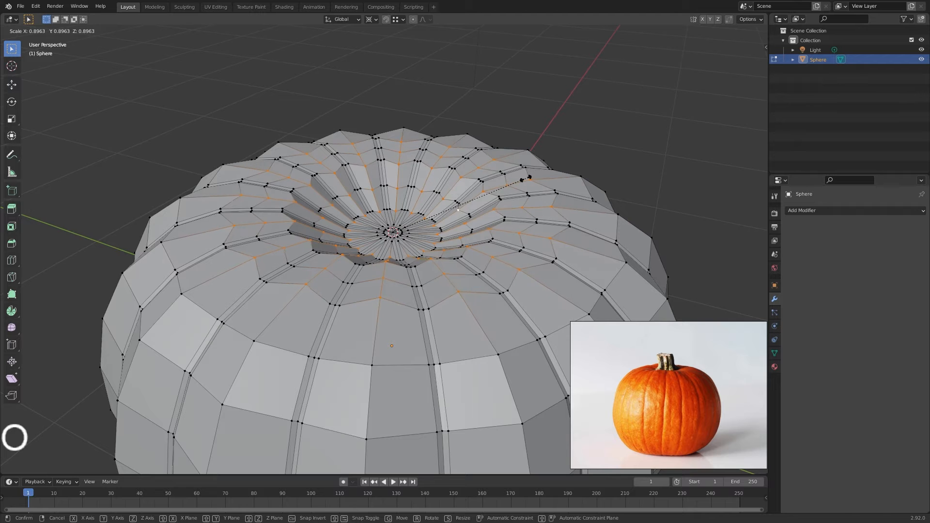
{"action": "left_click", "coordinate": [527, 178]}
Step: Return to Object Mode and add a Subdivision Surface modifier to the pumpkin
{"action": "key", "text": "Tab"}
{"action": "middle_click_drag", "start_coordinate": [441, 243], "coordinate": [351, 194]}
{"action": "key", "text": "shift+a"}
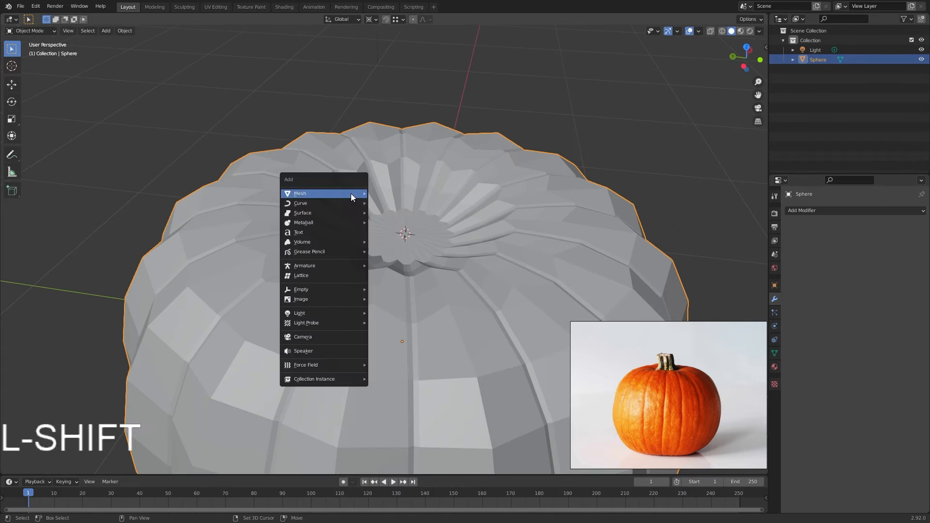
{"action": "key", "text": "Tab"}
{"action": "key", "text": "Tab"}
{"action": "scroll", "coordinate": [557, 217], "scroll_direction": "down", "scroll_amount": 5}
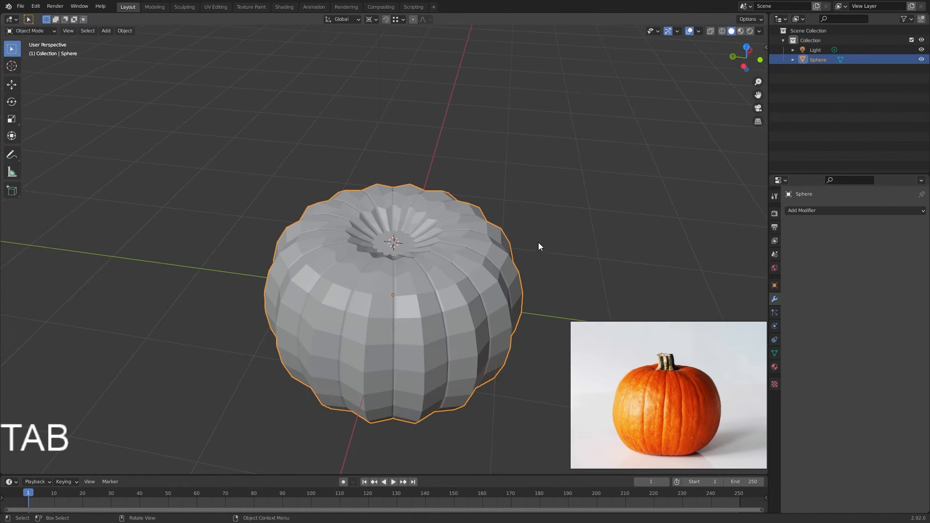
{"action": "left_click", "coordinate": [810, 211]}
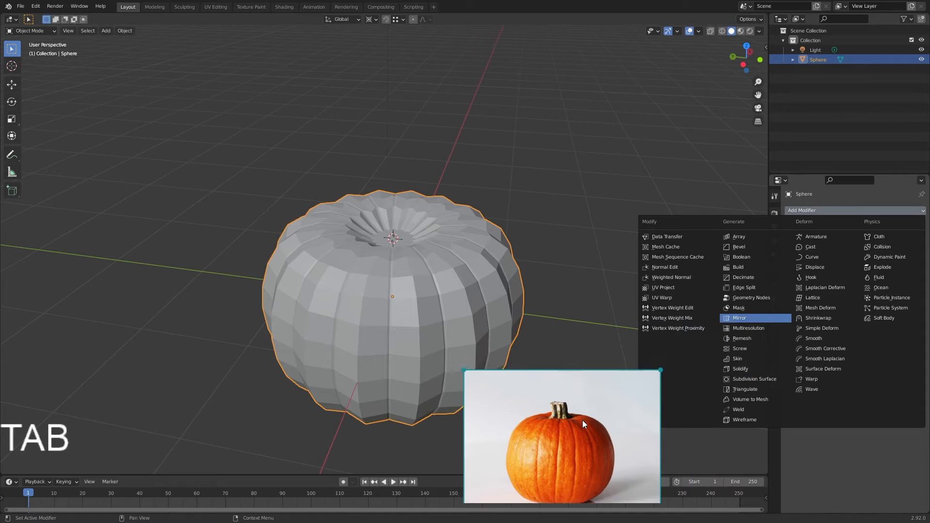
{"action": "left_click", "coordinate": [763, 381]}
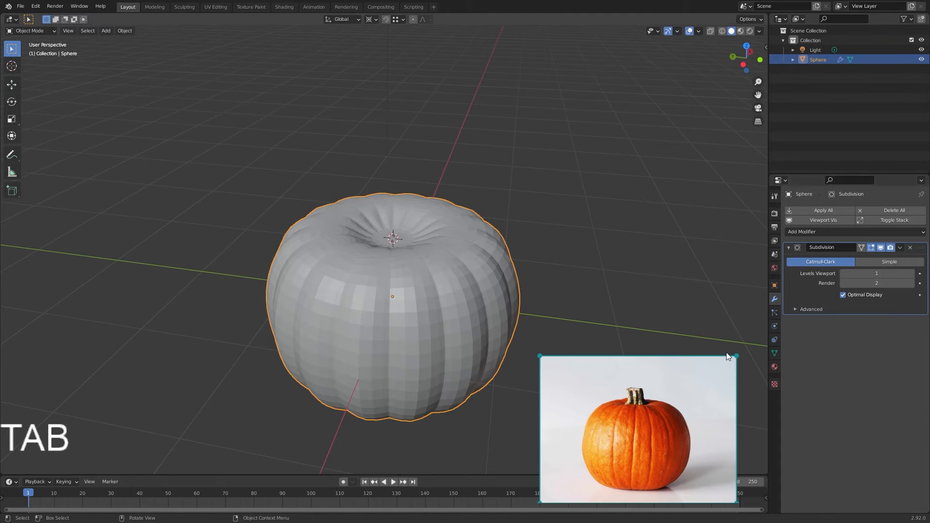
{"action": "scroll", "coordinate": [515, 265], "scroll_direction": "up", "scroll_amount": 2}
{"action": "middle_click_drag", "start_coordinate": [515, 264], "coordinate": [542, 265]}
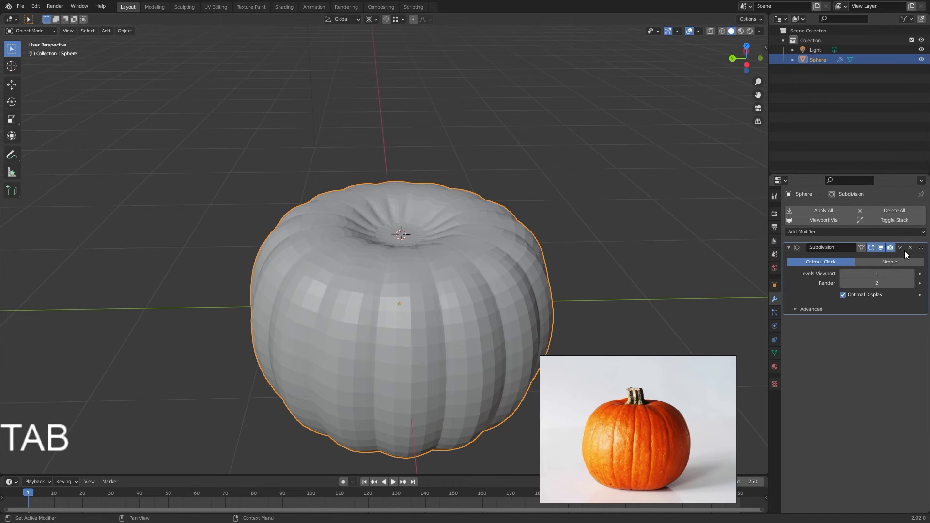
Step: Add a Bevel modifier to the pumpkin and place it above the Subdivision modifier in the stack
{"action": "left_click", "coordinate": [798, 231]}
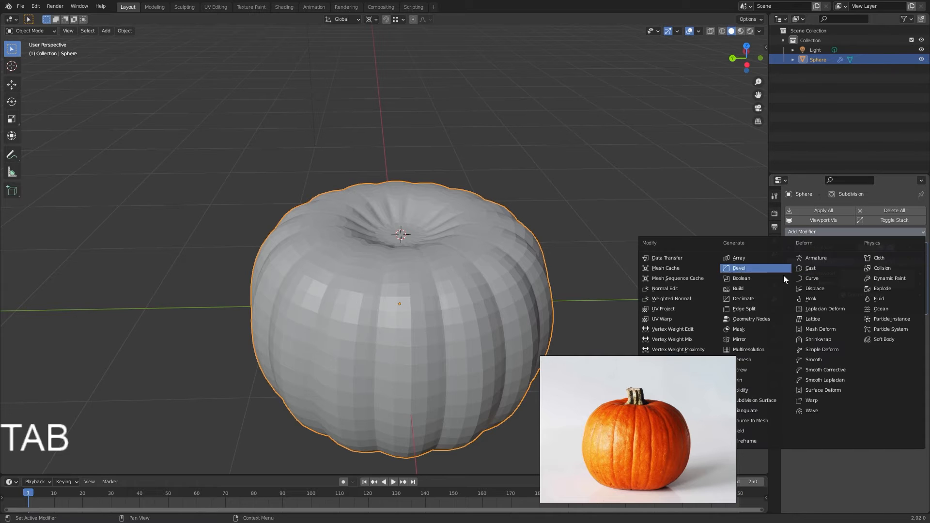
{"action": "left_click", "coordinate": [749, 271]}
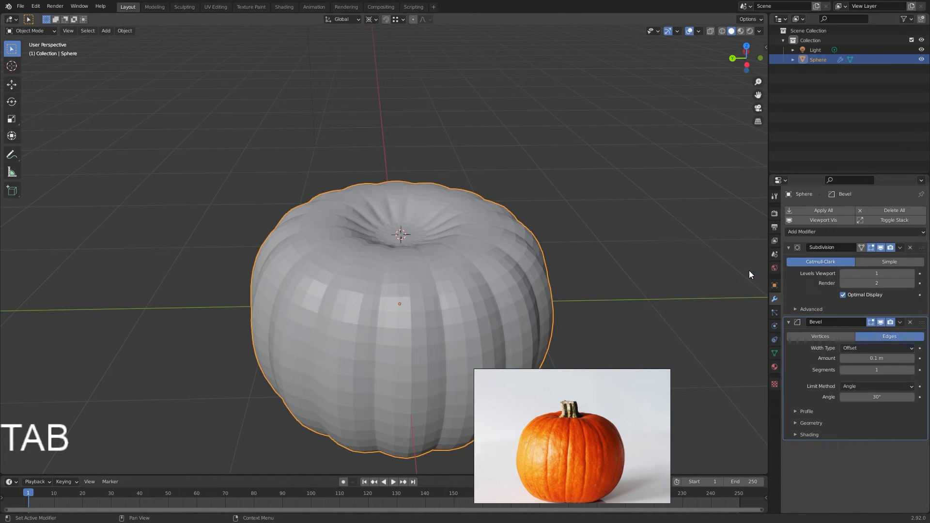
{"action": "left_click_drag", "start_coordinate": [921, 322], "coordinate": [922, 247]}
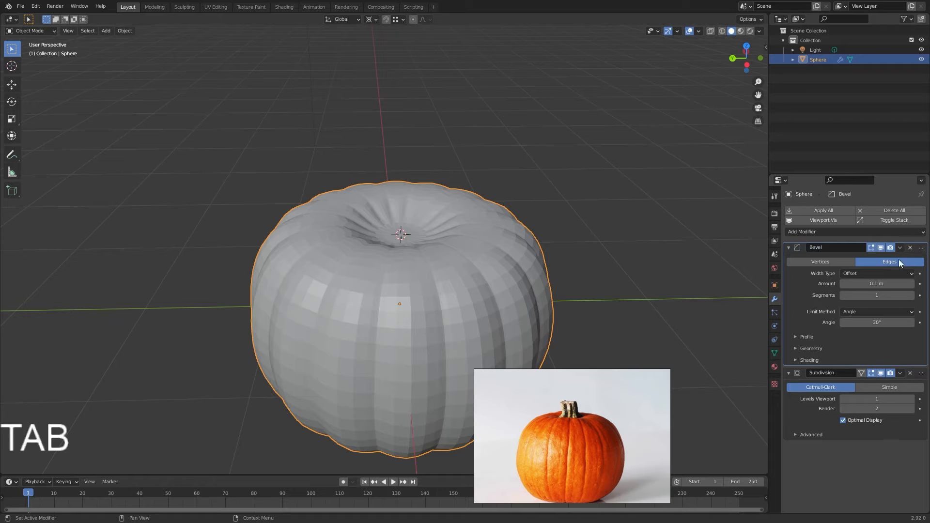
Step: Adjust the Bevel modifier's amount to about 0.148 m and check the creases around the top hollow
{"action": "middle_click_drag", "start_coordinate": [666, 286], "coordinate": [625, 240], "text": "shift"}
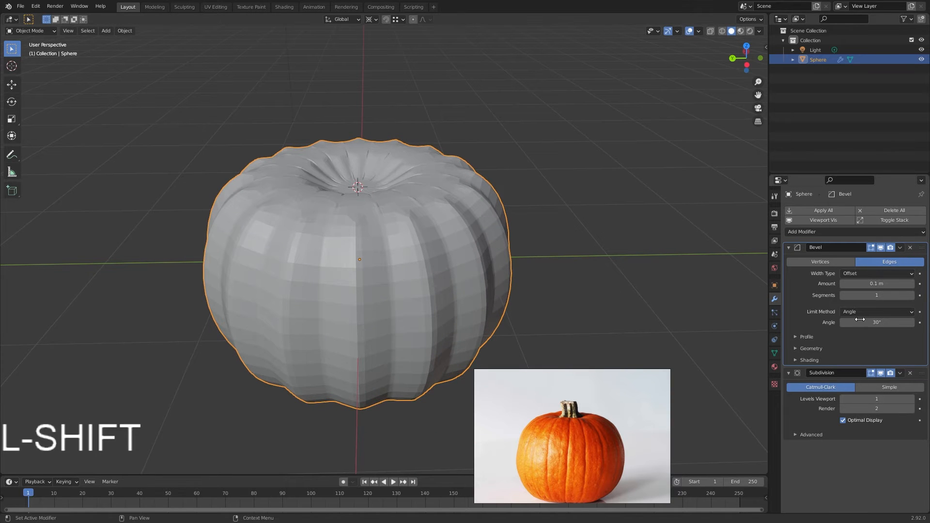
{"action": "left_click_drag", "start_coordinate": [876, 284], "coordinate": [879, 284], "text": "shift"}
{"action": "left_click", "coordinate": [572, 269]}
{"action": "middle_click_drag", "start_coordinate": [550, 269], "coordinate": [509, 281]}
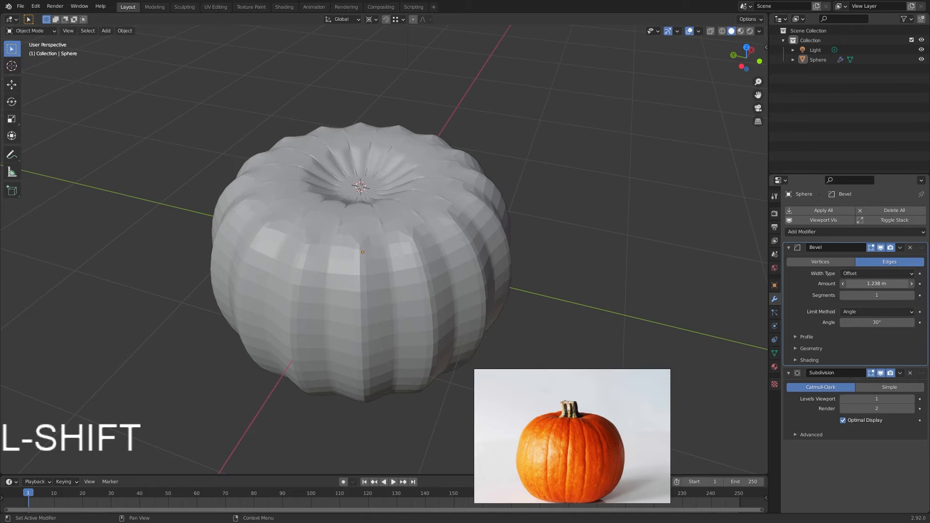
{"action": "mouse_move", "coordinate": [877, 284]}
{"action": "left_mouse_down", "text": "shift"}
{"action": "mouse_move", "coordinate": [842, 283]}
{"action": "mouse_move", "coordinate": [876, 283]}
{"action": "left_mouse_up", "text": "shift"}
{"action": "middle_click_drag", "start_coordinate": [583, 264], "coordinate": [562, 275]}
{"action": "scroll", "coordinate": [356, 270], "scroll_direction": "up", "scroll_amount": 4}
{"action": "scroll", "coordinate": [356, 270], "scroll_direction": "down", "scroll_amount": 5}
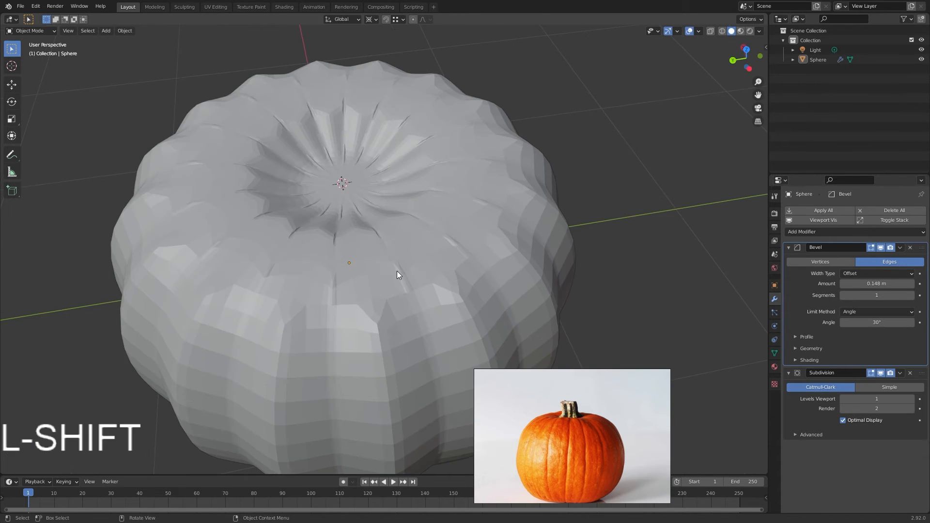
Step: Set the Subdivision modifier's viewport levels to 2 and check the smoothed ribs
{"action": "middle_click_drag", "start_coordinate": [396, 271], "coordinate": [417, 257]}
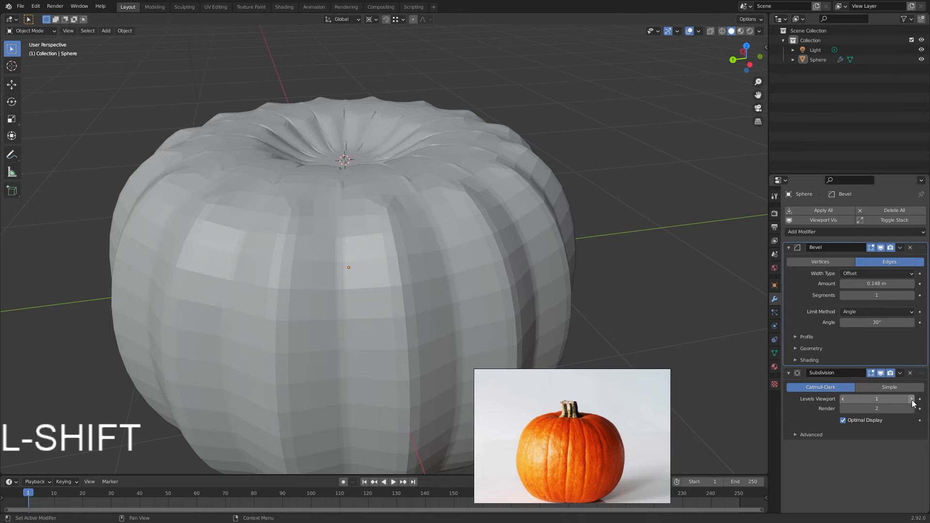
{"action": "middle_click_drag", "start_coordinate": [752, 351], "coordinate": [380, 173]}
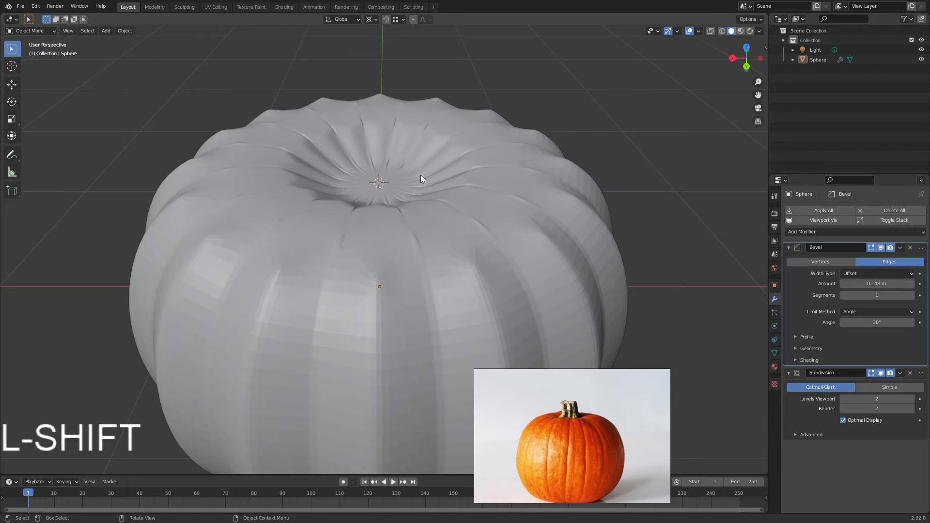
{"action": "middle_click_drag", "start_coordinate": [447, 227], "coordinate": [531, 246]}
{"action": "middle_click_drag", "start_coordinate": [509, 214], "coordinate": [388, 187]}
Step: Raise the selected rib vertices around the top hollow along Z in Edit Mode, and check the shape in Object Mode
{"action": "key", "text": "Tab"}
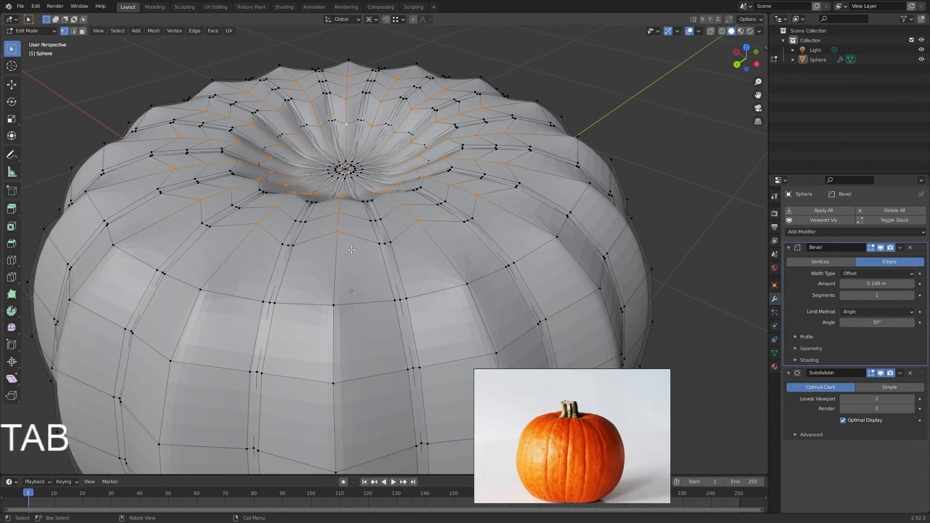
{"action": "key", "text": "ctrl+z"}
{"action": "middle_click_drag", "start_coordinate": [429, 207], "coordinate": [516, 173]}
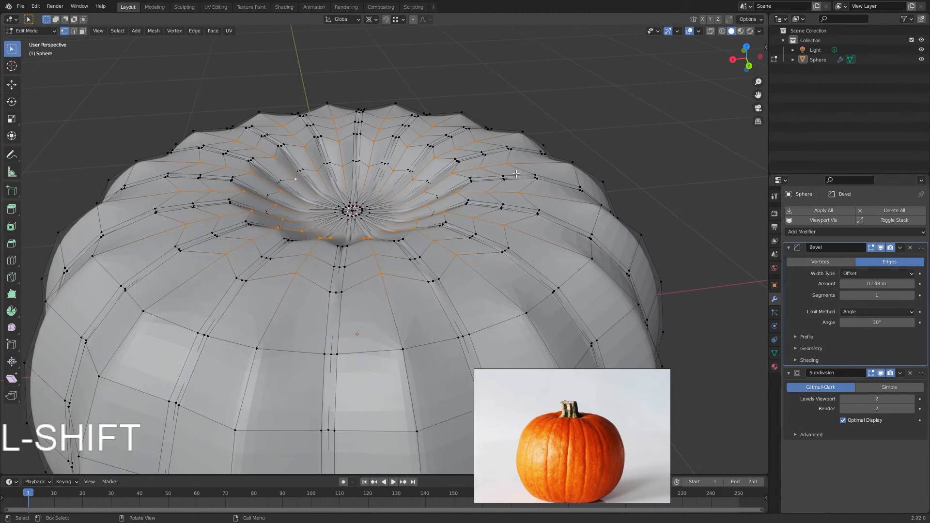
{"action": "key", "text": "g"}
{"action": "key", "text": "z"}
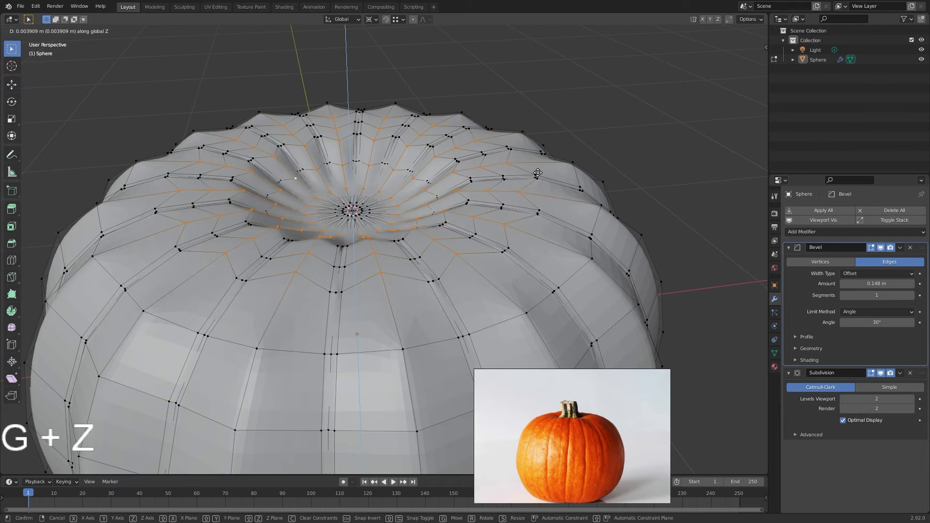
{"action": "left_click", "coordinate": [539, 151]}
{"action": "key", "text": "ctrl+z"}
{"action": "key", "text": "g"}
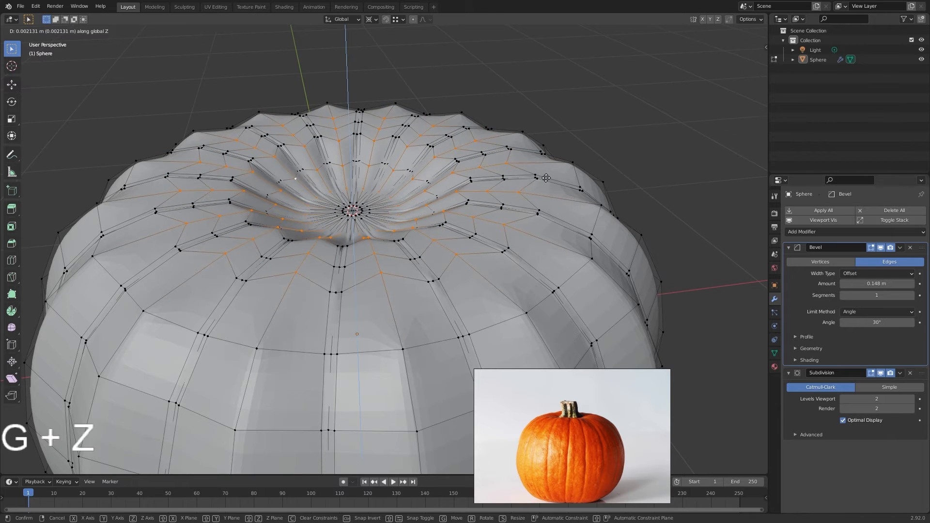
{"action": "left_click", "coordinate": [543, 165]}
{"action": "key", "text": "Tab"}
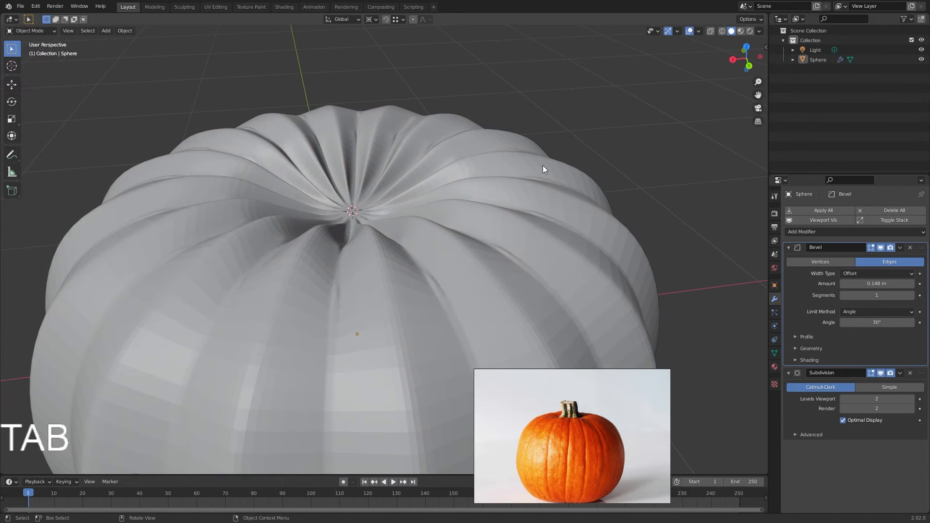
Step: Select the protruding edge loops of the ribs all around the pumpkin in Edit Mode
{"action": "middle_click_drag", "start_coordinate": [541, 151], "coordinate": [340, 266]}
{"action": "key", "text": "Tab"}
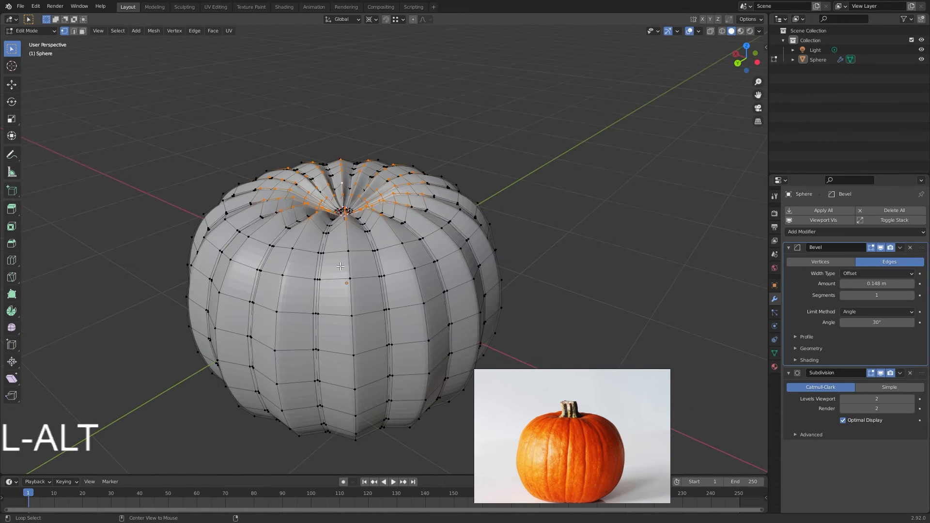
{"action": "middle_click_drag", "start_coordinate": [466, 217], "coordinate": [550, 240]}
{"action": "left_click", "coordinate": [460, 225], "text": "alt+shift"}
{"action": "key", "text": "ctrl+z"}
{"action": "left_click", "coordinate": [475, 212], "text": "alt+shift"}
{"action": "left_click", "coordinate": [477, 214], "text": "alt+shift"}
{"action": "left_click", "coordinate": [476, 200], "text": "alt+shift"}
{"action": "left_click", "coordinate": [483, 202], "text": "alt+shift"}
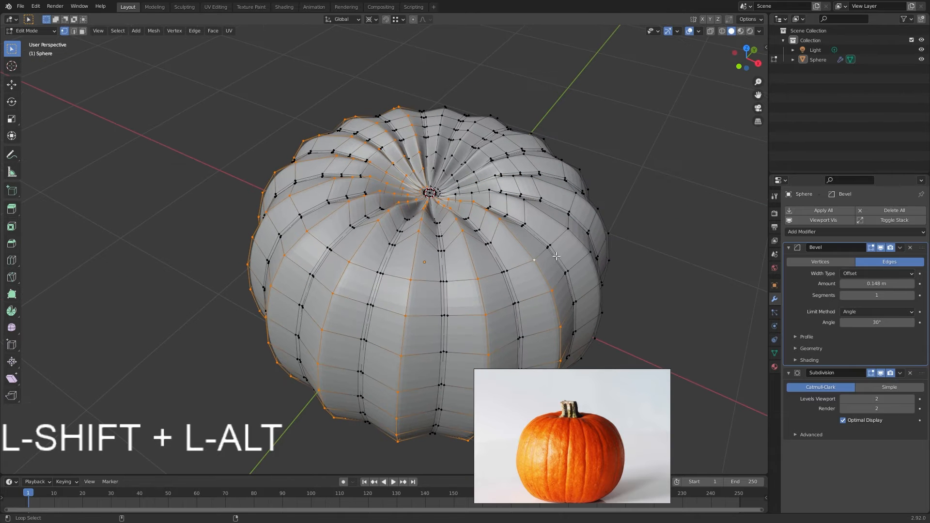
{"action": "key", "text": "ctrl+z"}
{"action": "left_click", "coordinate": [581, 233], "text": "alt+shift"}
{"action": "middle_click_drag", "start_coordinate": [581, 233], "coordinate": [589, 251]}
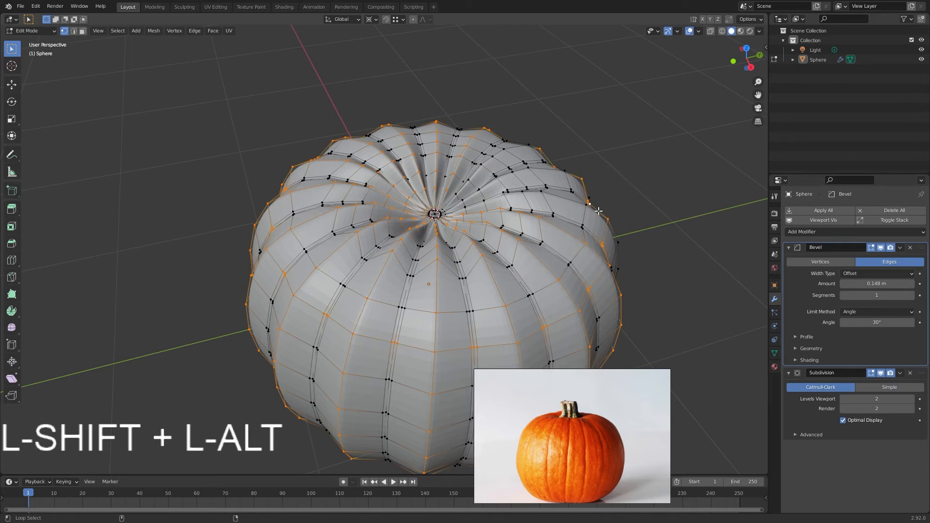
{"action": "middle_click_drag", "start_coordinate": [598, 212], "coordinate": [547, 297]}
{"action": "middle_click_drag", "start_coordinate": [579, 257], "coordinate": [574, 241]}
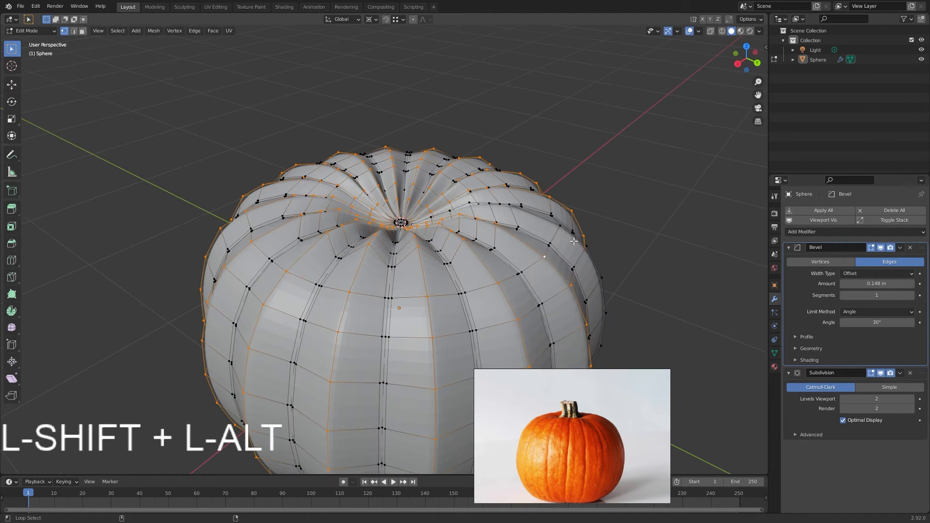
Step: Try scaling the selected rib loops inward to about 0.96 and check the pumpkin in Object Mode
{"action": "key", "text": "s"}
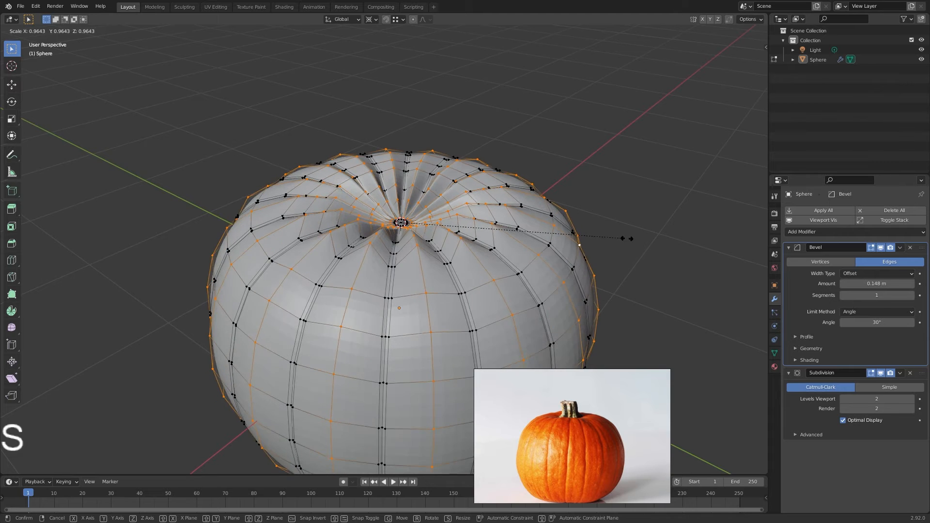
{"action": "left_click", "coordinate": [624, 242]}
{"action": "key", "text": "Tab"}
{"action": "middle_click_drag", "start_coordinate": [538, 258], "coordinate": [566, 248]}
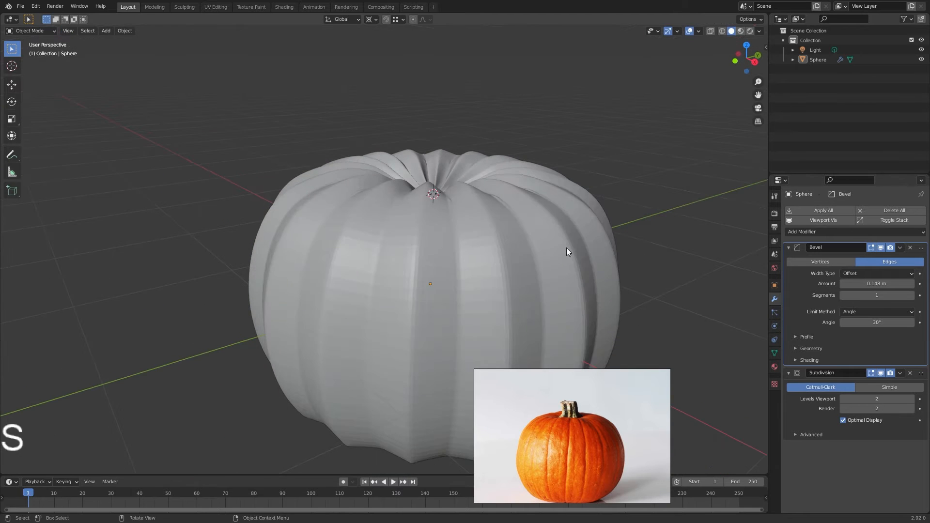
{"action": "key", "text": "ctrl+z"}
Step: Try a gentler inward scale of about 0.97 on the rib loops, check the creases, and undo it
{"action": "key", "text": "s"}
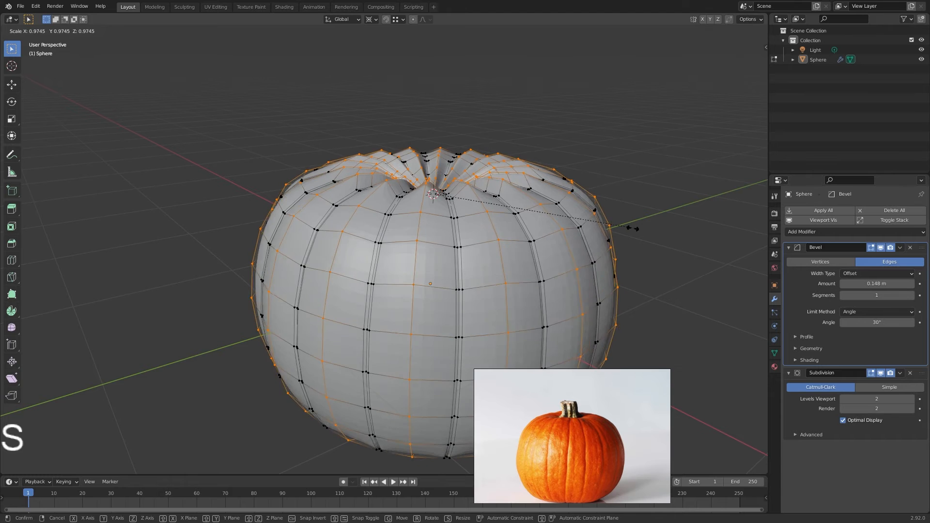
{"action": "left_click", "coordinate": [632, 231]}
{"action": "key", "text": "Tab"}
{"action": "middle_click_drag", "start_coordinate": [632, 232], "coordinate": [520, 246]}
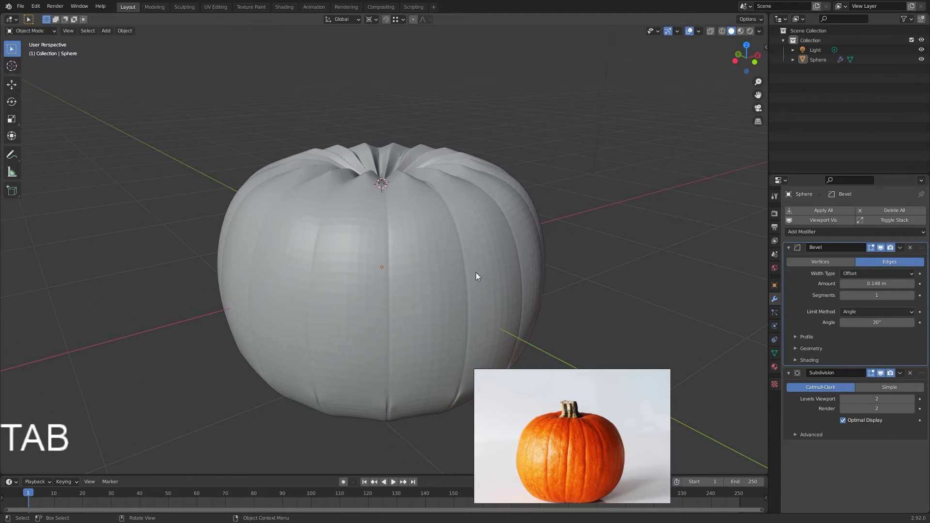
{"action": "key", "text": "ctrl+z"}
{"action": "key", "text": "ctrl+z"}
Step: Clear the rib selection in Edit Mode and circle-select the innermost vertices around the centre of the top hollow
{"action": "middle_click_drag", "start_coordinate": [380, 280], "coordinate": [434, 292]}
{"action": "key", "text": "Tab"}
{"action": "scroll", "coordinate": [398, 197], "scroll_direction": "up", "scroll_amount": 5}
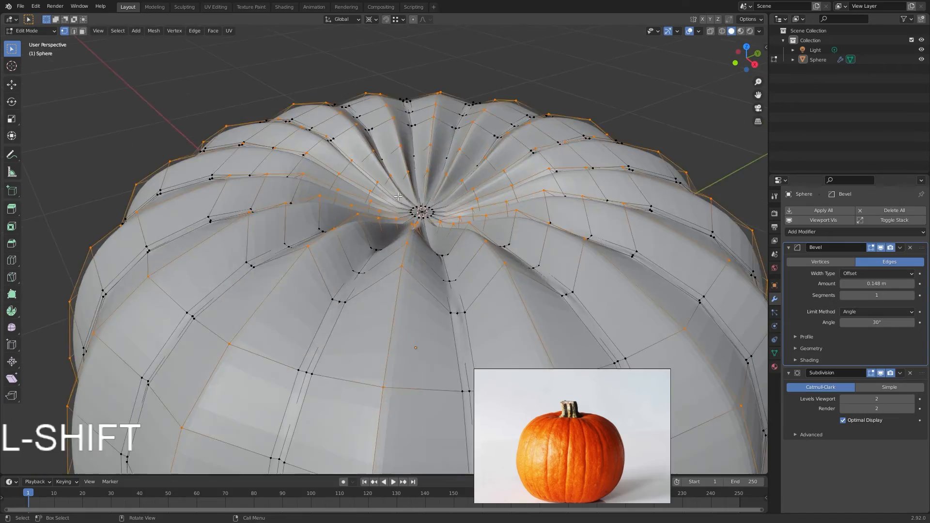
{"action": "middle_click_drag", "start_coordinate": [398, 196], "coordinate": [402, 228]}
{"action": "key", "text": "alt+z"}
{"action": "mouse_move", "coordinate": [452, 253]}
{"action": "middle_mouse_down"}
{"action": "mouse_move", "coordinate": [469, 243]}
{"action": "mouse_move", "coordinate": [455, 186]}
{"action": "mouse_move", "coordinate": [448, 239]}
{"action": "mouse_move", "coordinate": [385, 273]}
{"action": "middle_mouse_up"}
{"action": "key", "text": "alt+a"}
{"action": "key", "text": "alt+z"}
{"action": "key", "text": "c"}
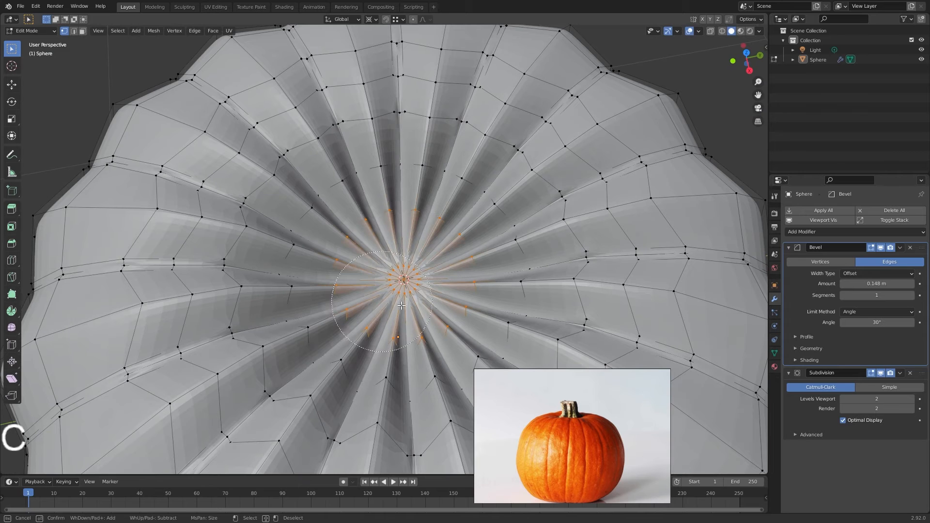
{"action": "right_click", "coordinate": [422, 264]}
Step: Duplicate the selected centre geometry, separate it into its own object, and enter Edit Mode on that object
{"action": "scroll", "coordinate": [421, 263], "scroll_direction": "down", "scroll_amount": 1}
{"action": "middle_click_drag", "start_coordinate": [401, 287], "coordinate": [427, 246]}
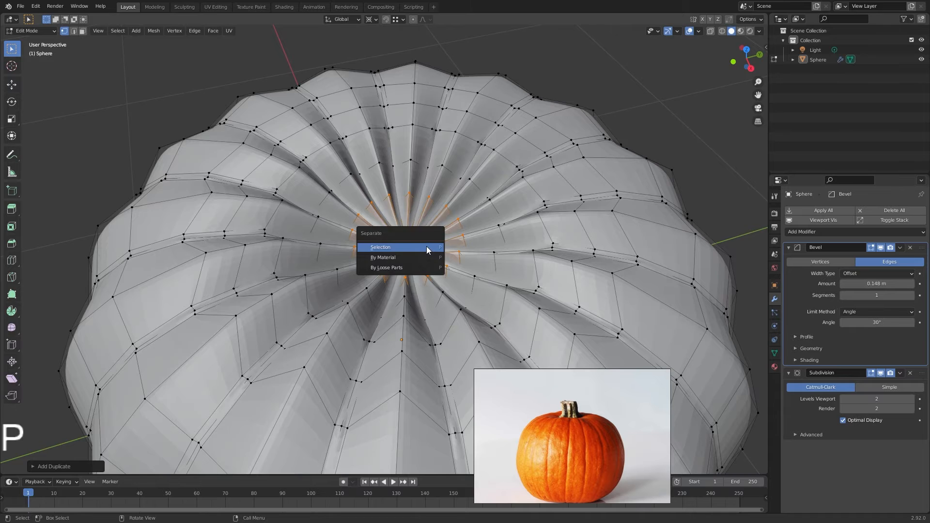
{"action": "left_click", "coordinate": [427, 247]}
{"action": "key", "text": "Tab"}
{"action": "left_click", "coordinate": [439, 241]}
{"action": "key", "text": "Tab"}
Step: Scale the separated centre piece and extrude it straight up out of the hollow as a stem
{"action": "middle_click_drag", "start_coordinate": [442, 240], "coordinate": [507, 244]}
{"action": "key", "text": "s"}
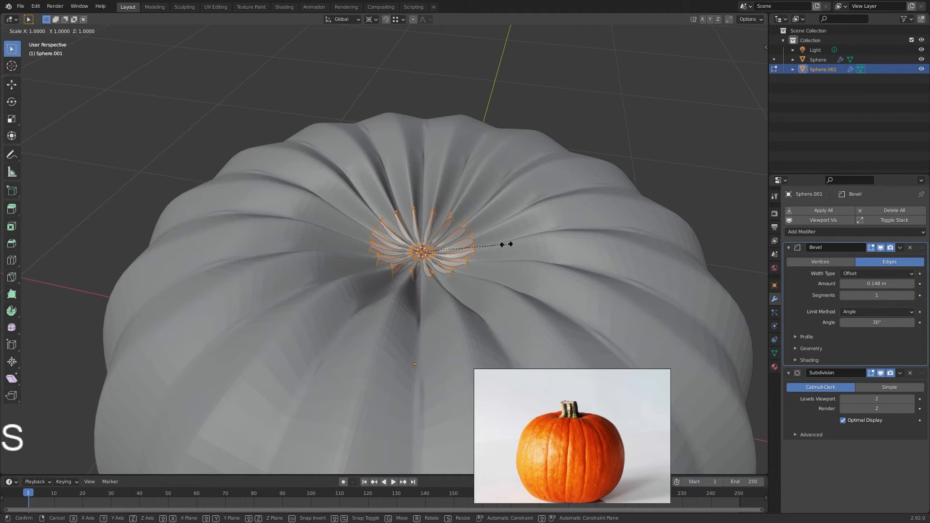
{"action": "left_click", "coordinate": [507, 244]}
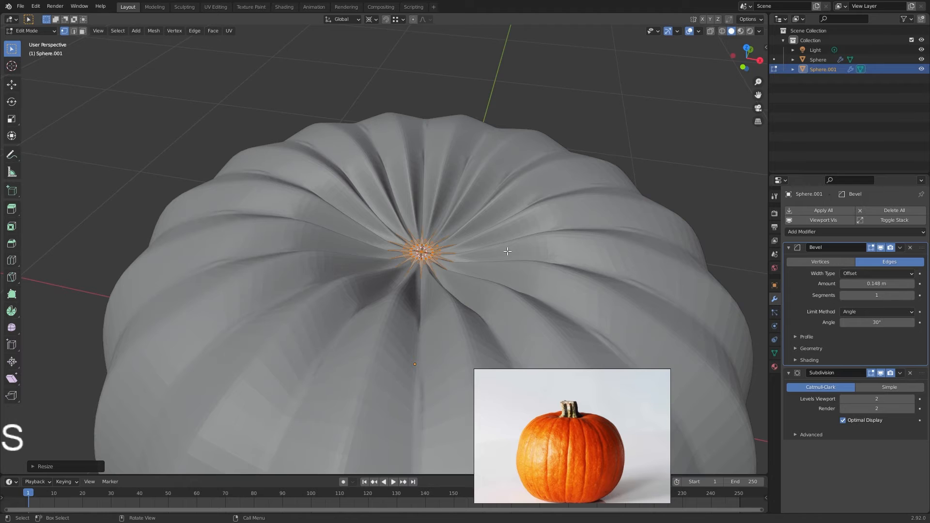
{"action": "scroll", "coordinate": [507, 250], "scroll_direction": "down", "scroll_amount": 2}
{"action": "key", "text": "e"}
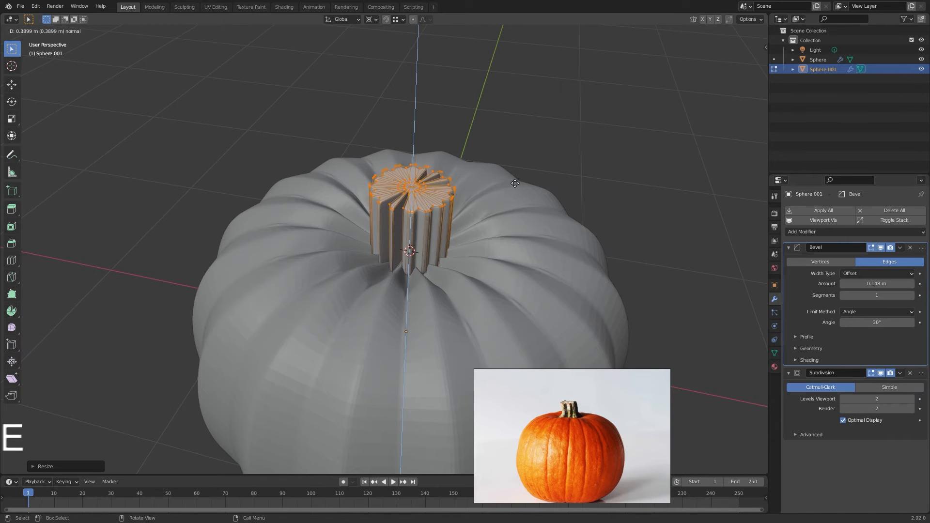
{"action": "left_click", "coordinate": [518, 145]}
{"action": "middle_click_drag", "start_coordinate": [517, 145], "coordinate": [404, 231]}
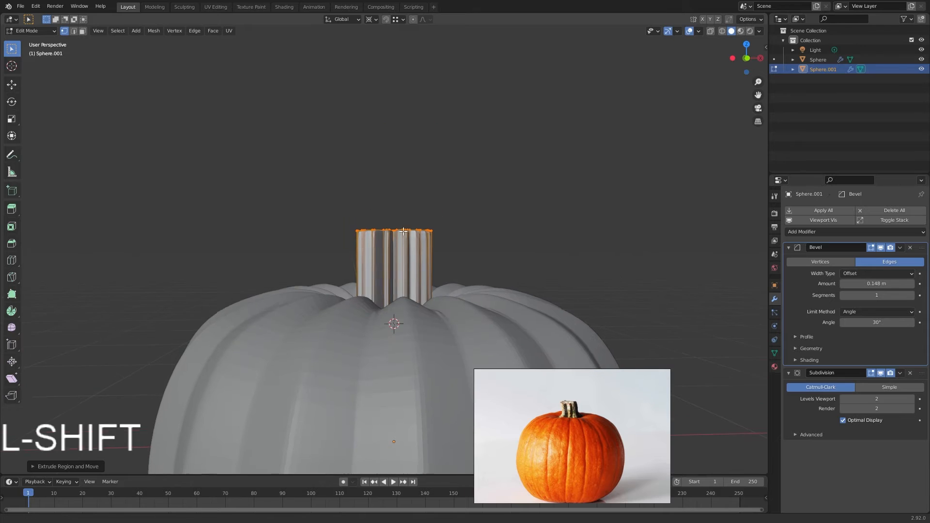
Step: Extrude the stem's top diagonally to one side and try scaling the new tip
{"action": "right_click", "coordinate": [332, 163], "text": "ctrl"}
{"action": "key", "text": "s"}
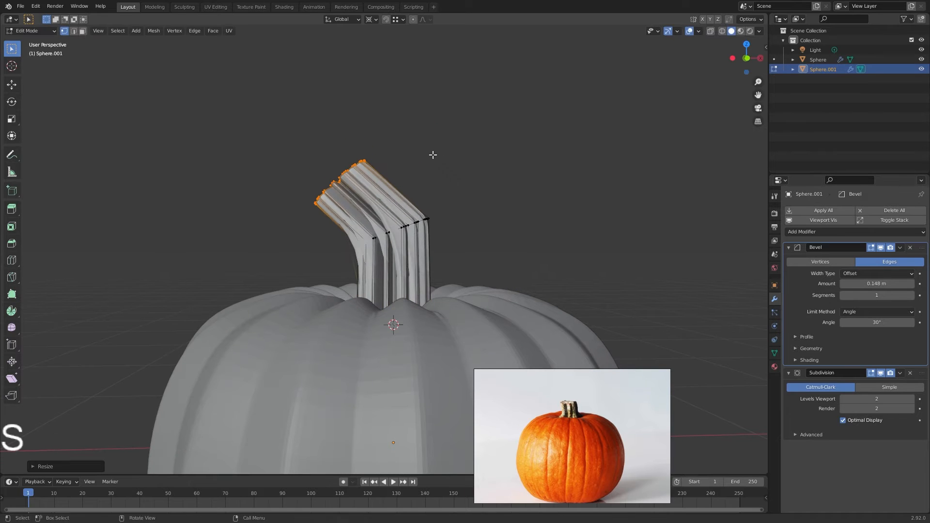
{"action": "left_click", "coordinate": [432, 152]}
{"action": "key", "text": "ctrl+z"}
Step: Change the transform pivot point, scale the stem's tip down, and check it in Object Mode
{"action": "left_click", "coordinate": [372, 19]}
{"action": "left_click", "coordinate": [377, 63]}
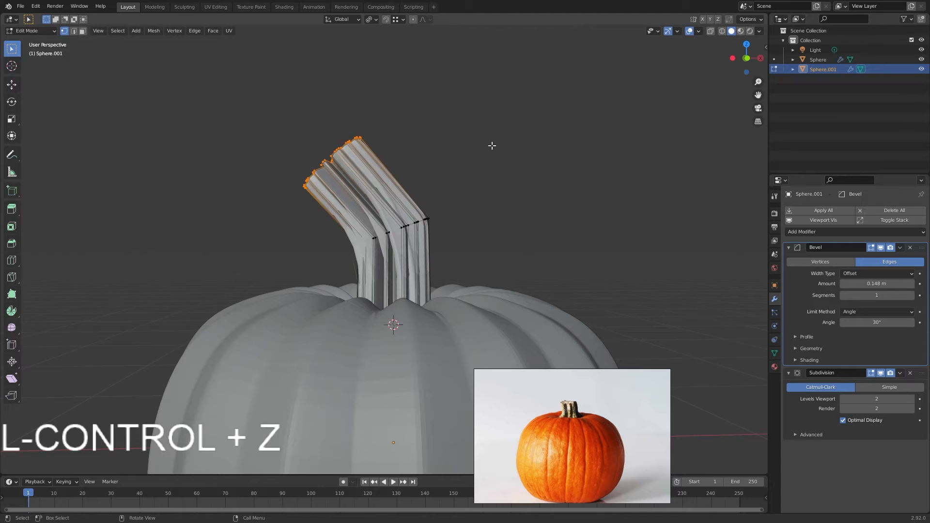
{"action": "key", "text": "s"}
{"action": "left_click", "coordinate": [418, 167]}
{"action": "key", "text": "Tab"}
{"action": "middle_click_drag", "start_coordinate": [414, 184], "coordinate": [870, 305]}
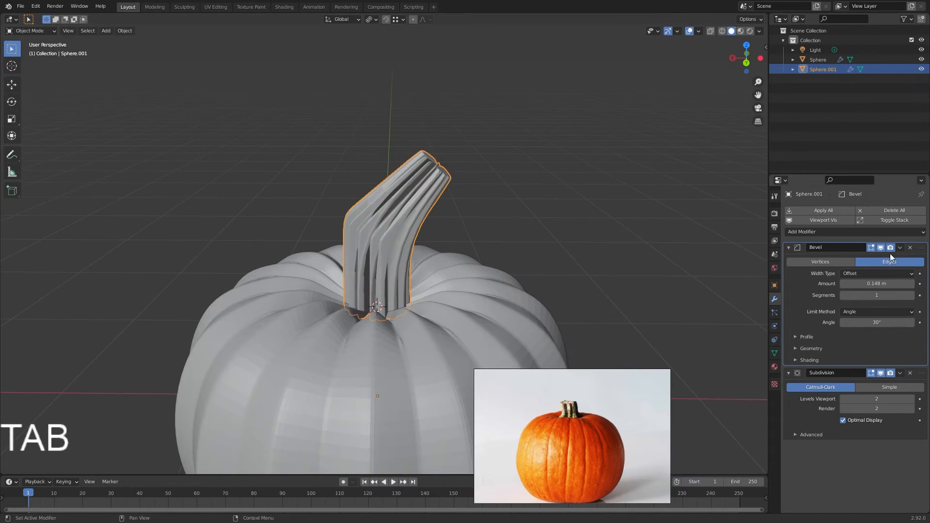
Step: Remove the Bevel modifier from the stem and check its smoothed shape
{"action": "left_click", "coordinate": [910, 248]}
{"action": "middle_click_drag", "start_coordinate": [605, 213], "coordinate": [563, 246]}
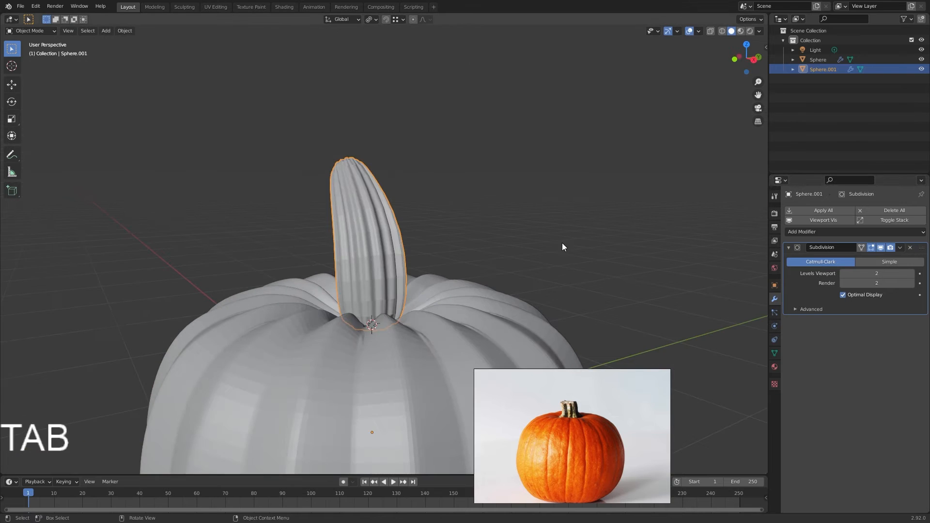
{"action": "key", "text": "Tab"}
{"action": "middle_click_drag", "start_coordinate": [482, 290], "coordinate": [430, 304]}
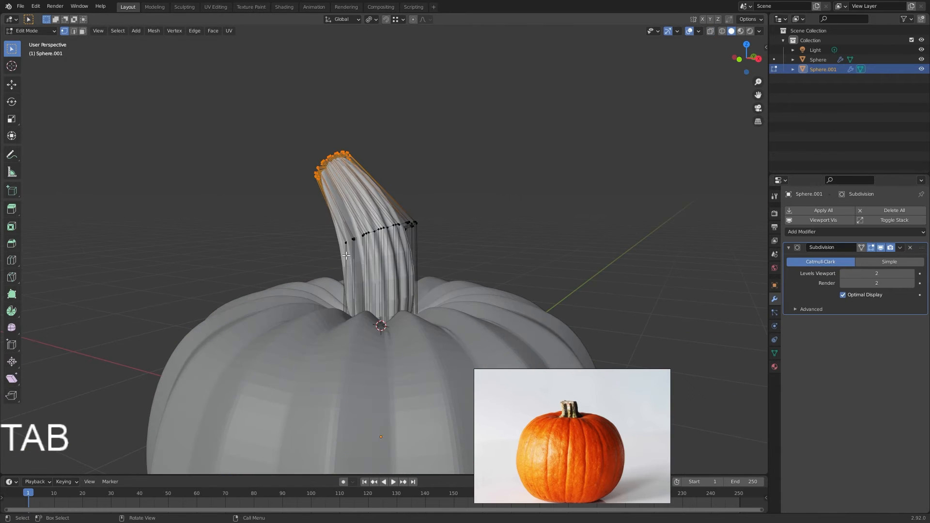
{"action": "key", "text": "Tab"}
{"action": "middle_click_drag", "start_coordinate": [398, 257], "coordinate": [533, 268]}
Step: Add a loop cut around the lower stem, slide it down to the base, and rotate it about Z
{"action": "key", "text": "Tab"}
{"action": "key", "text": "ctrl+r"}
{"action": "left_click", "coordinate": [385, 276]}
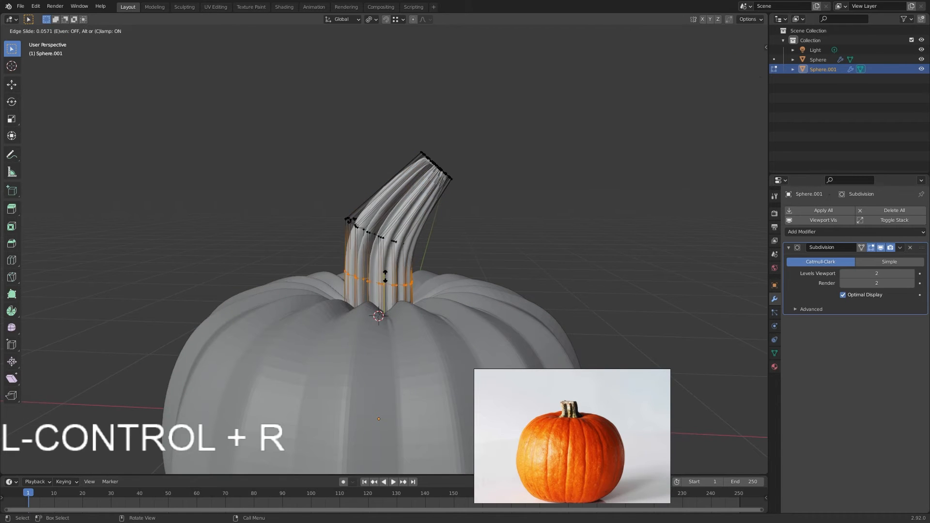
{"action": "left_click", "coordinate": [383, 320]}
{"action": "mouse_move", "coordinate": [382, 323]}
{"action": "middle_mouse_down"}
{"action": "mouse_move", "coordinate": [382, 344]}
{"action": "mouse_move", "coordinate": [382, 323]}
{"action": "middle_mouse_up"}
{"action": "scroll", "coordinate": [319, 258], "scroll_direction": "up", "scroll_amount": 2}
{"action": "key", "text": "r"}
{"action": "key", "text": "z"}
{"action": "left_click", "coordinate": [414, 235]}
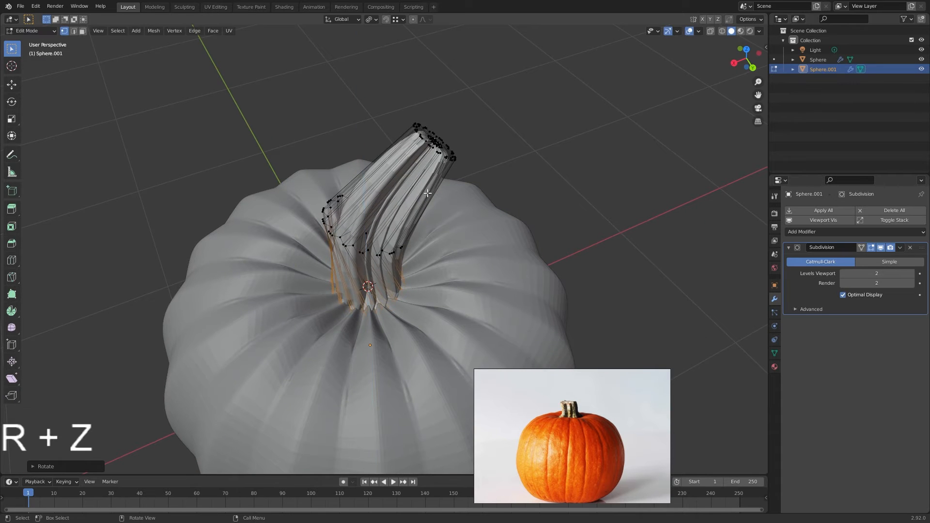
Step: Circle-select the vertices at the stem's tip and try rotating them about Z
{"action": "middle_click_drag", "start_coordinate": [439, 146], "coordinate": [437, 140]}
{"action": "key", "text": "alt+a"}
{"action": "key", "text": "c"}
{"action": "left_click", "coordinate": [427, 119]}
{"action": "right_click", "coordinate": [515, 170]}
{"action": "middle_click_drag", "start_coordinate": [515, 170], "coordinate": [417, 186]}
{"action": "key", "text": "r"}
{"action": "key", "text": "z"}
{"action": "left_click", "coordinate": [486, 158]}
{"action": "key", "text": "ctrl+z"}
Step: Rotate the stem's tip vertices freely and check the twist in Object Mode
{"action": "scroll", "coordinate": [454, 228], "scroll_direction": "up", "scroll_amount": 2}
{"action": "middle_click_drag", "start_coordinate": [454, 228], "coordinate": [448, 229]}
{"action": "key", "text": "r"}
{"action": "left_click", "coordinate": [475, 158]}
{"action": "middle_click_drag", "start_coordinate": [375, 165], "coordinate": [475, 156]}
{"action": "key", "text": "alt+z"}
{"action": "key", "text": "Tab"}
{"action": "key", "text": "alt+z"}
Step: Rotate the whole stem object about Z and check how it sits in the pumpkin's hollow
{"action": "left_click", "coordinate": [575, 167]}
{"action": "middle_click_drag", "start_coordinate": [574, 168], "coordinate": [415, 149]}
{"action": "left_click", "coordinate": [391, 219]}
{"action": "middle_click_drag", "start_coordinate": [392, 220], "coordinate": [334, 237]}
{"action": "key", "text": "r"}
{"action": "key", "text": "z"}
{"action": "left_click", "coordinate": [371, 288]}
{"action": "middle_click_drag", "start_coordinate": [372, 288], "coordinate": [405, 207]}
{"action": "scroll", "coordinate": [446, 254], "scroll_direction": "down", "scroll_amount": 4}
{"action": "left_click", "coordinate": [490, 261]}
{"action": "key", "text": "Escape"}
Step: Scale up the stem's tip vertices in Edit Mode to flare the end
{"action": "key", "text": "Tab"}
{"action": "scroll", "coordinate": [441, 186], "scroll_direction": "up", "scroll_amount": 4}
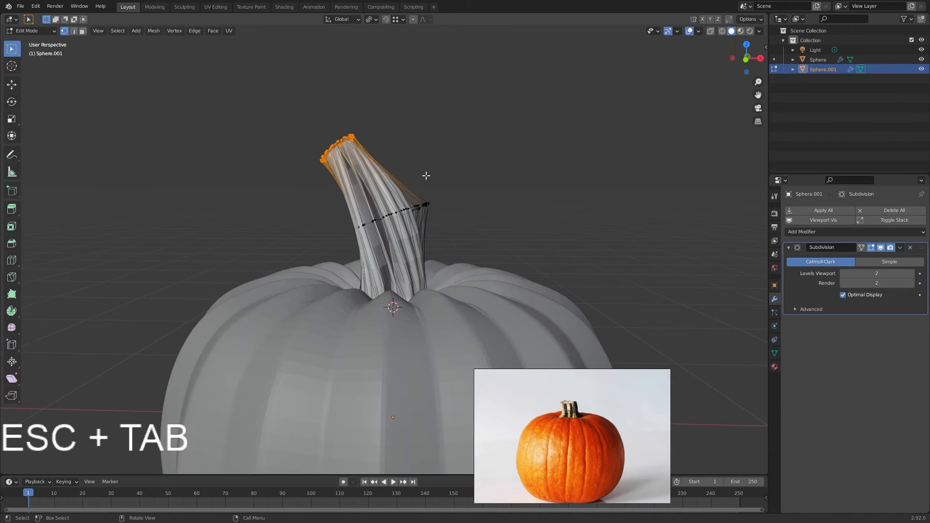
{"action": "key", "text": "x"}
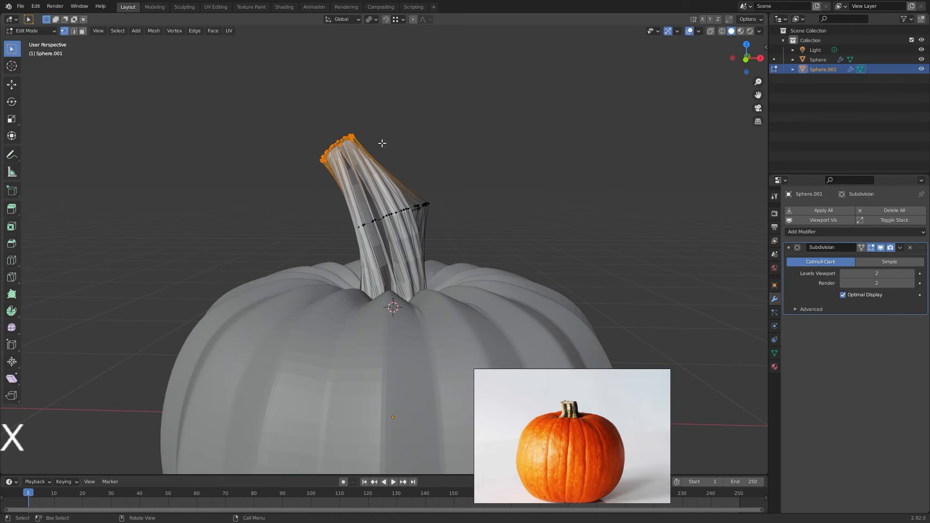
{"action": "key", "text": "s"}
{"action": "left_click", "coordinate": [477, 137]}
{"action": "middle_click_drag", "start_coordinate": [406, 151], "coordinate": [426, 149]}
{"action": "key", "text": "s"}
{"action": "left_click", "coordinate": [450, 147]}
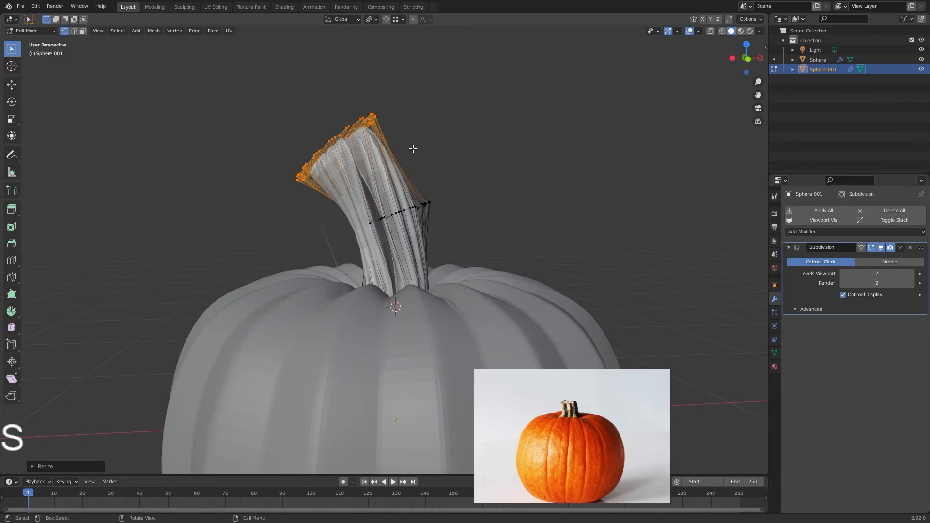
Step: Move, enlarge and rotate the flared stem tip, and check the result in Object Mode
{"action": "key", "text": "g"}
{"action": "left_click", "coordinate": [460, 141]}
{"action": "key", "text": "s"}
{"action": "left_click", "coordinate": [515, 150]}
{"action": "key", "text": "r"}
{"action": "left_click", "coordinate": [486, 190]}
{"action": "key", "text": "Tab"}
{"action": "middle_click_drag", "start_coordinate": [483, 187], "coordinate": [451, 263]}
{"action": "scroll", "coordinate": [517, 233], "scroll_direction": "up", "scroll_amount": 5}
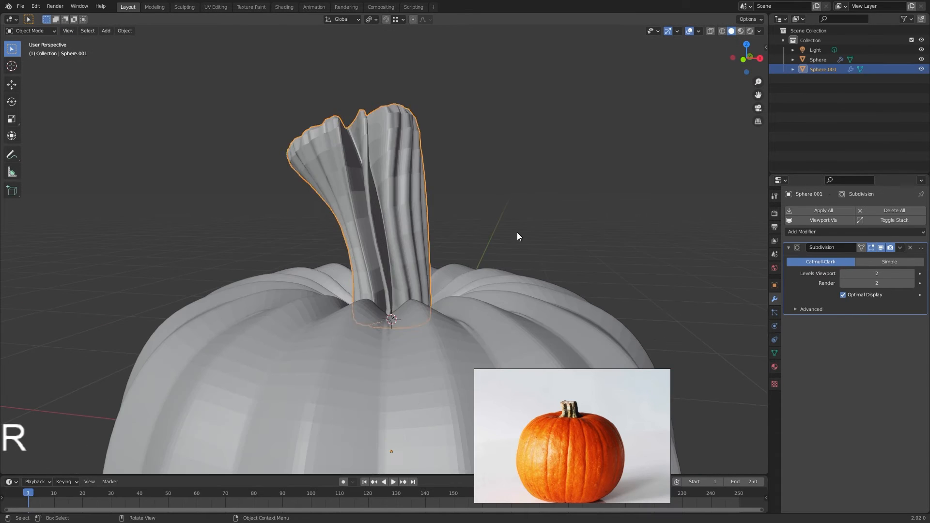
Step: Try scaling the whole stem object and undo the change
{"action": "key", "text": "s"}
{"action": "left_click", "coordinate": [466, 287]}
{"action": "scroll", "coordinate": [472, 276], "scroll_direction": "down", "scroll_amount": 4}
{"action": "key", "text": "ctrl+z"}
Step: Add a Displace modifier to the pumpkin body and set its strength to 0.1
{"action": "middle_click_drag", "start_coordinate": [476, 281], "coordinate": [466, 237]}
{"action": "left_click", "coordinate": [466, 237]}
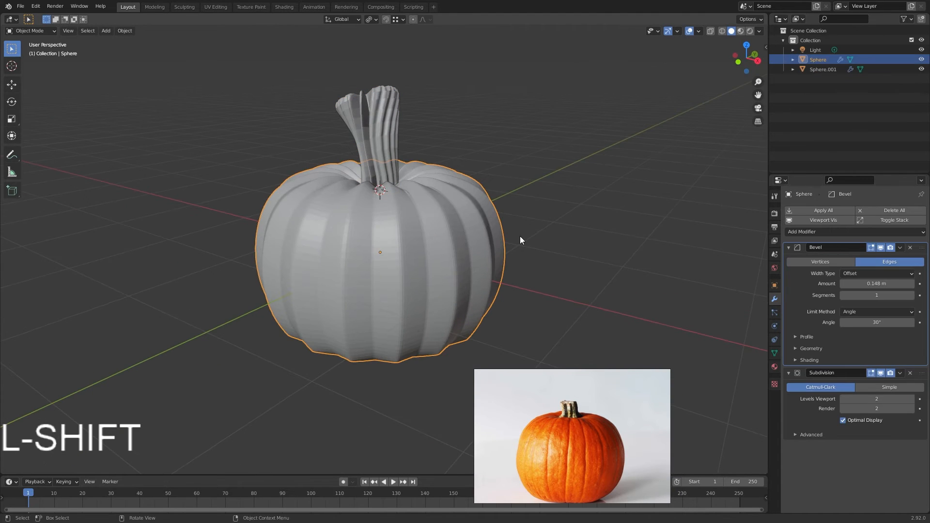
{"action": "left_click", "coordinate": [789, 248]}
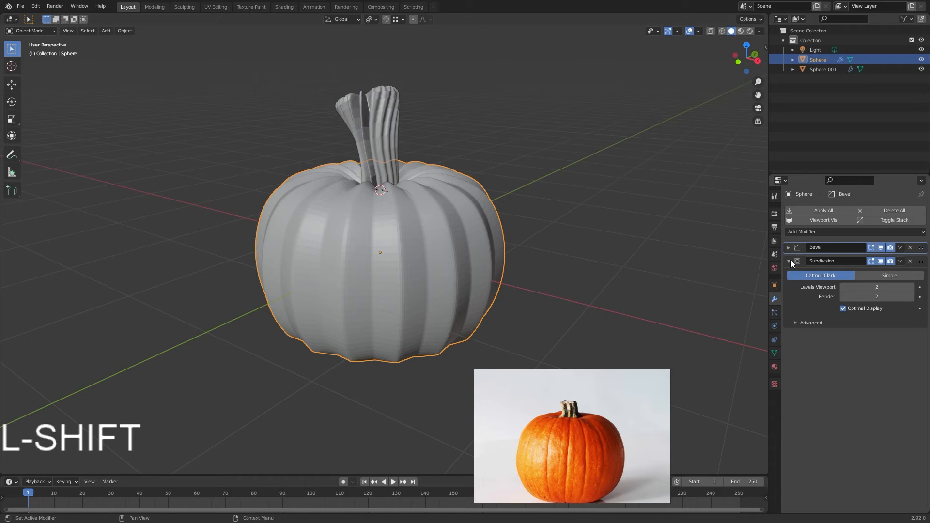
{"action": "left_click", "coordinate": [790, 261]}
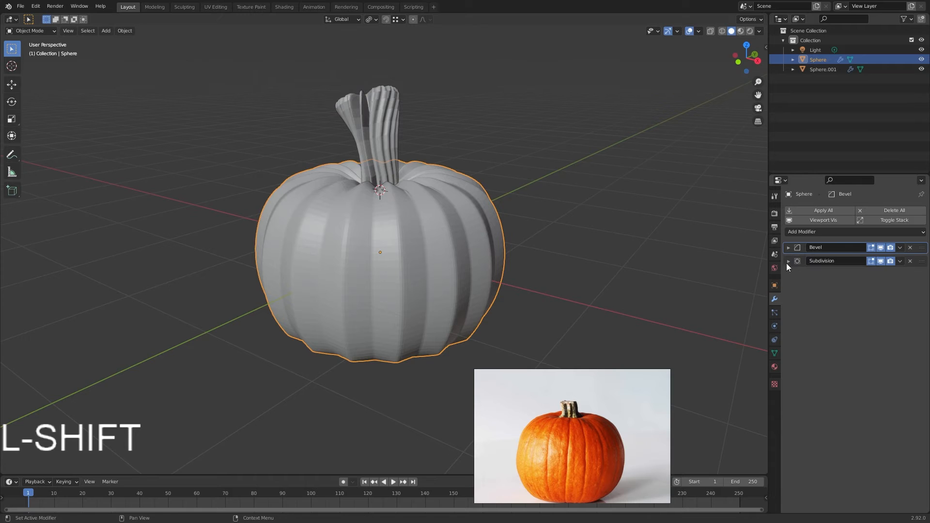
{"action": "left_click", "coordinate": [821, 233]}
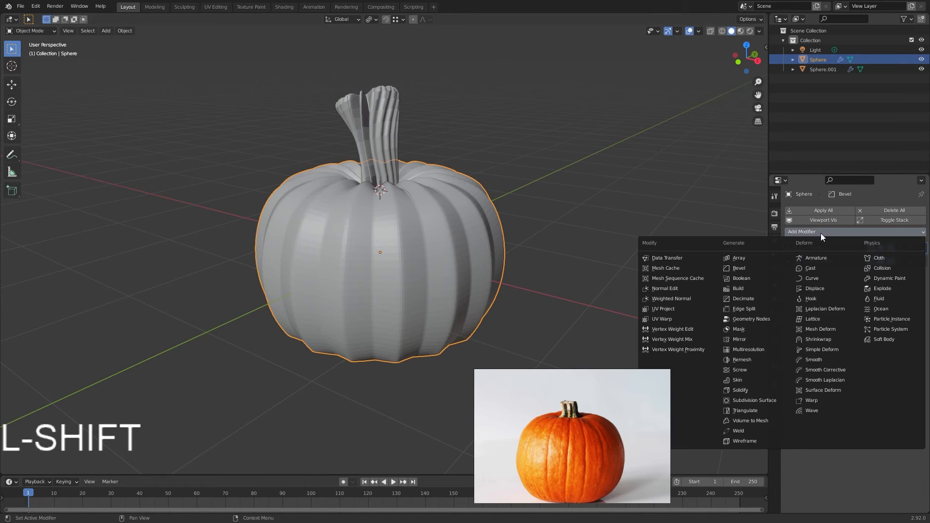
{"action": "left_click", "coordinate": [807, 290]}
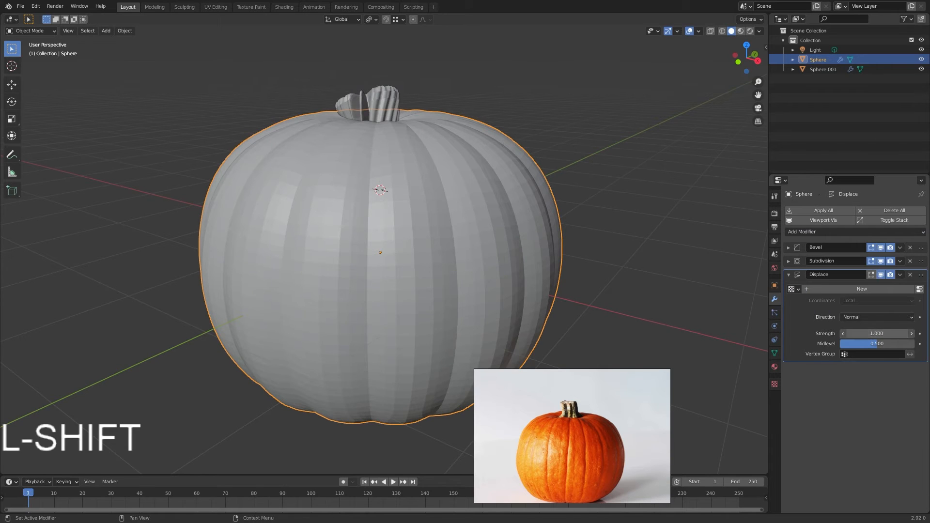
{"action": "left_click", "coordinate": [873, 330]}
{"action": "type", "text": ".1"}
{"action": "key", "text": "Return"}
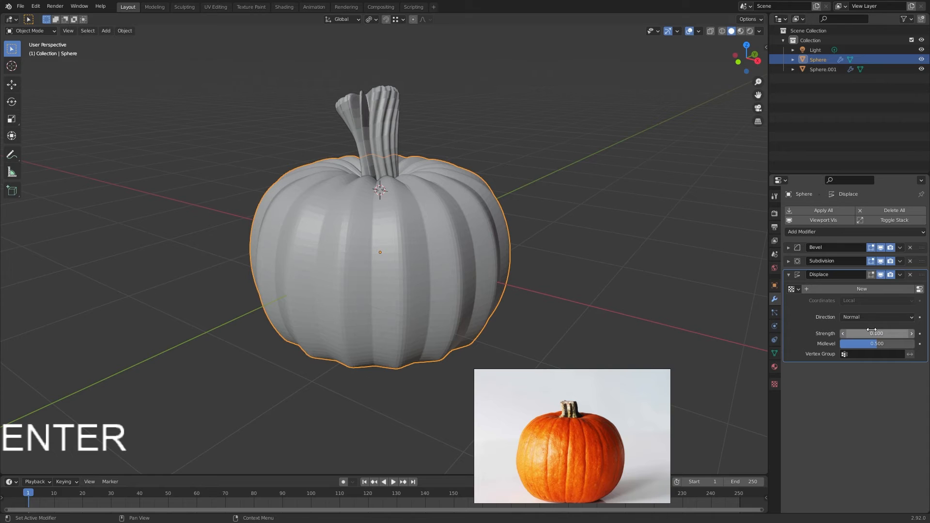
Step: Create a new texture for the Displace modifier and set its type to Noise
{"action": "left_click", "coordinate": [845, 289]}
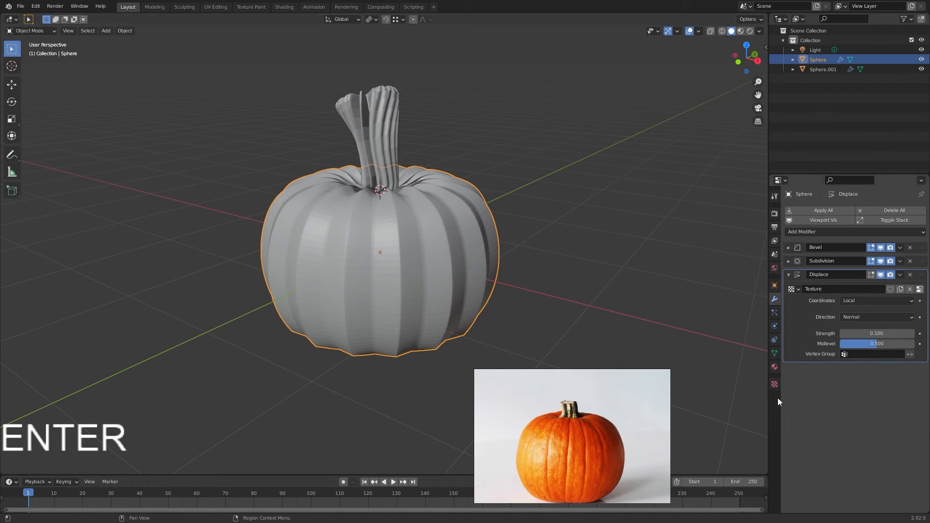
{"action": "left_click", "coordinate": [775, 384]}
{"action": "left_click", "coordinate": [838, 238]}
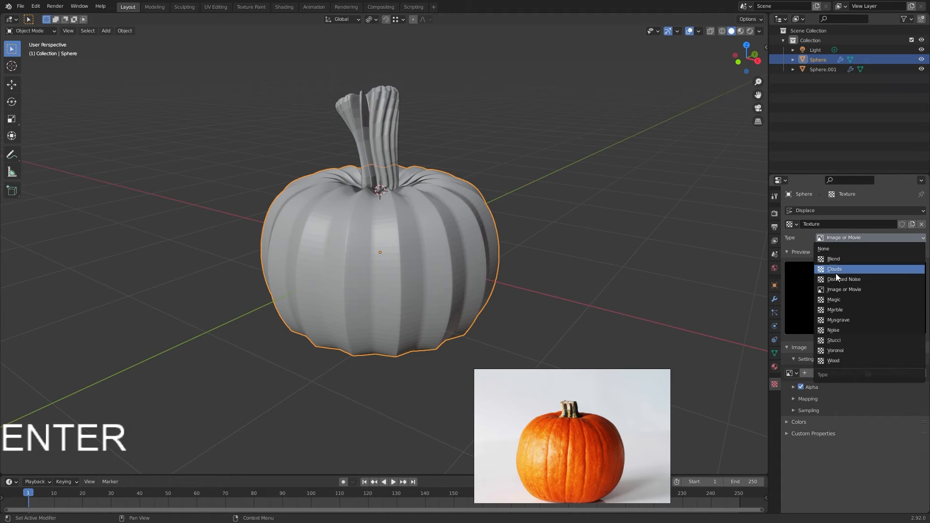
{"action": "left_click", "coordinate": [838, 330]}
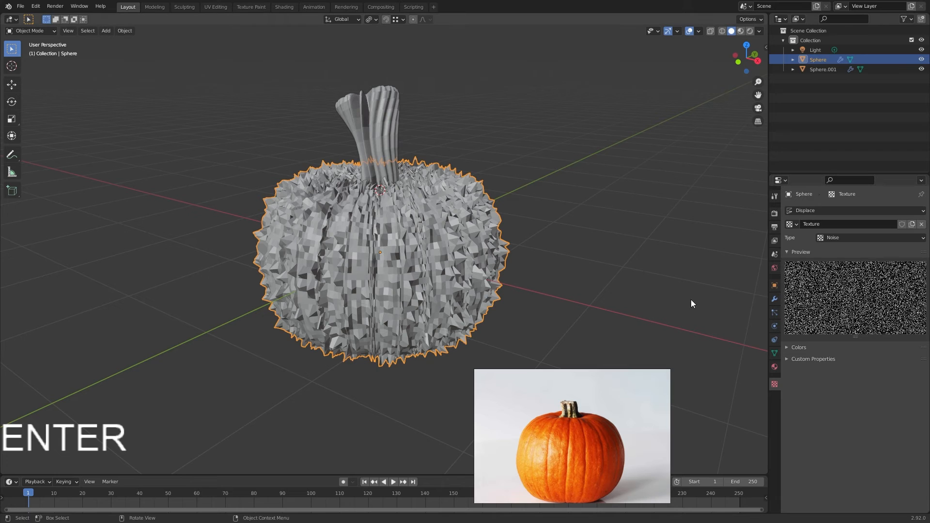
Step: Reduce the strength of the pumpkin body's Displace modifier to 0.02 and check the surface from several sides
{"action": "left_click", "coordinate": [774, 299]}
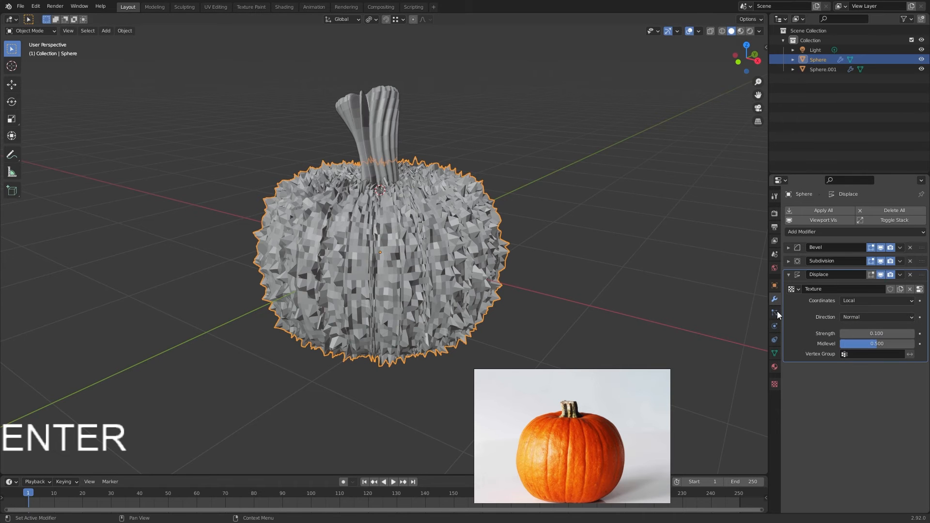
{"action": "scroll", "coordinate": [630, 301], "scroll_direction": "up", "scroll_amount": 2}
{"action": "left_click_drag", "start_coordinate": [881, 334], "coordinate": [853, 334], "text": "shift"}
{"action": "scroll", "coordinate": [440, 251], "scroll_direction": "down", "scroll_amount": 3}
{"action": "mouse_move", "coordinate": [440, 251]}
{"action": "middle_mouse_down"}
{"action": "mouse_move", "coordinate": [528, 251]}
{"action": "mouse_move", "coordinate": [426, 253]}
{"action": "middle_mouse_up"}
{"action": "middle_click_drag", "start_coordinate": [349, 252], "coordinate": [347, 249]}
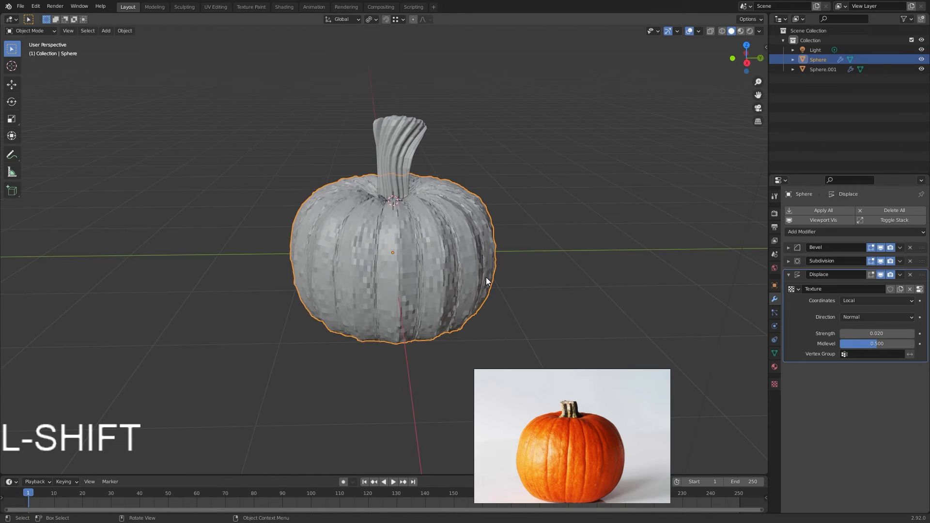
{"action": "middle_click_drag", "start_coordinate": [486, 277], "coordinate": [535, 272]}
Step: Shade the pumpkin body smooth
{"action": "left_click", "coordinate": [804, 232]}
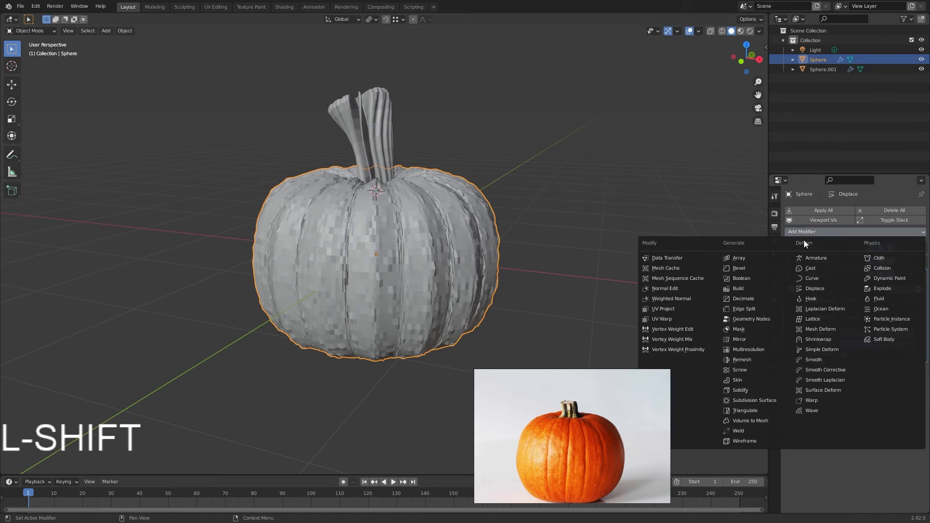
{"action": "right_click", "coordinate": [463, 248]}
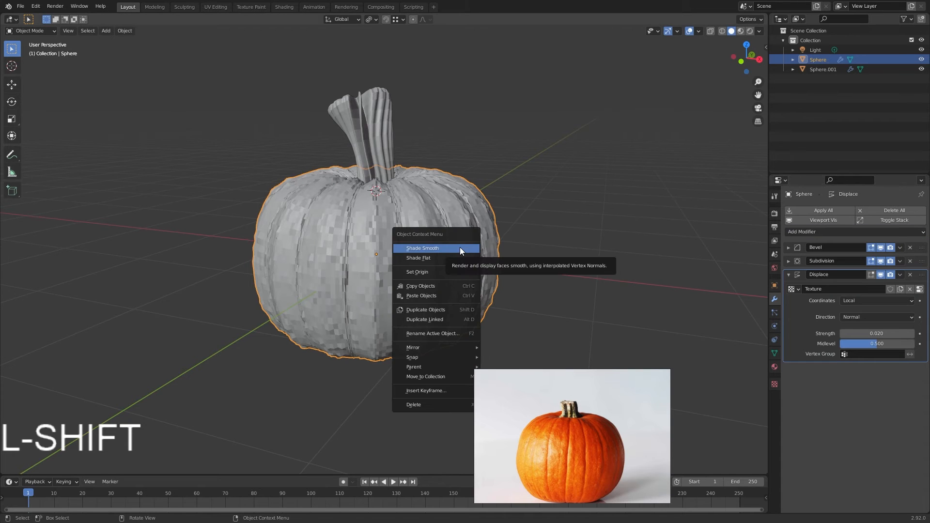
{"action": "right_click", "coordinate": [345, 249]}
{"action": "left_click", "coordinate": [347, 249]}
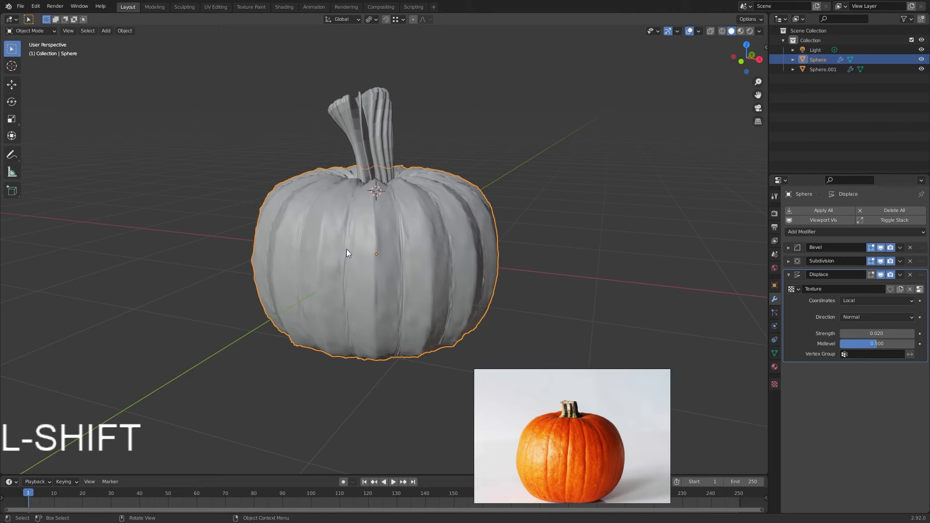
Step: Select the stem and shade it smooth as well
{"action": "left_click", "coordinate": [552, 248]}
{"action": "middle_click_drag", "start_coordinate": [551, 248], "coordinate": [395, 255]}
{"action": "left_click", "coordinate": [402, 156]}
{"action": "right_click", "coordinate": [402, 156]}
{"action": "left_click", "coordinate": [403, 156]}
{"action": "middle_click_drag", "start_coordinate": [517, 161], "coordinate": [339, 168]}
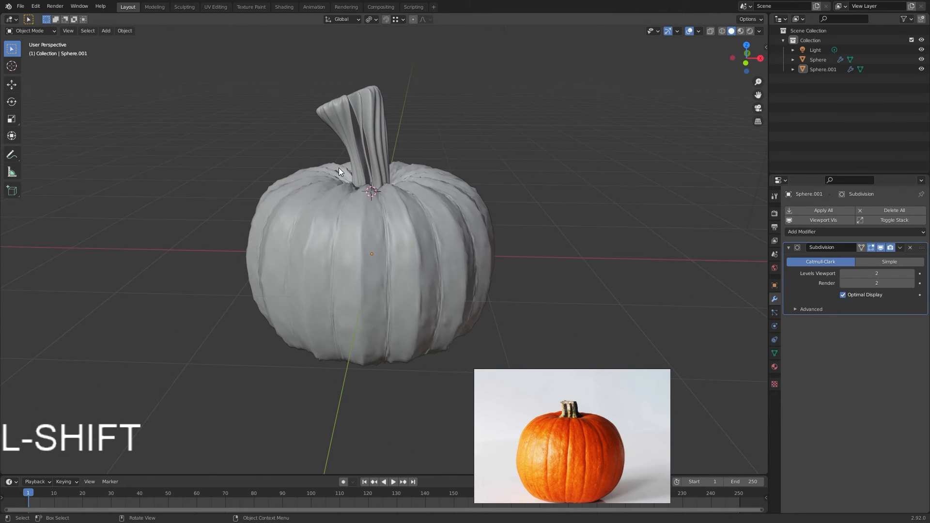
Step: Copy the Displace modifier from the pumpkin body to the stem and inspect the stem's surface
{"action": "left_click", "coordinate": [359, 147]}
{"action": "left_click", "coordinate": [490, 258]}
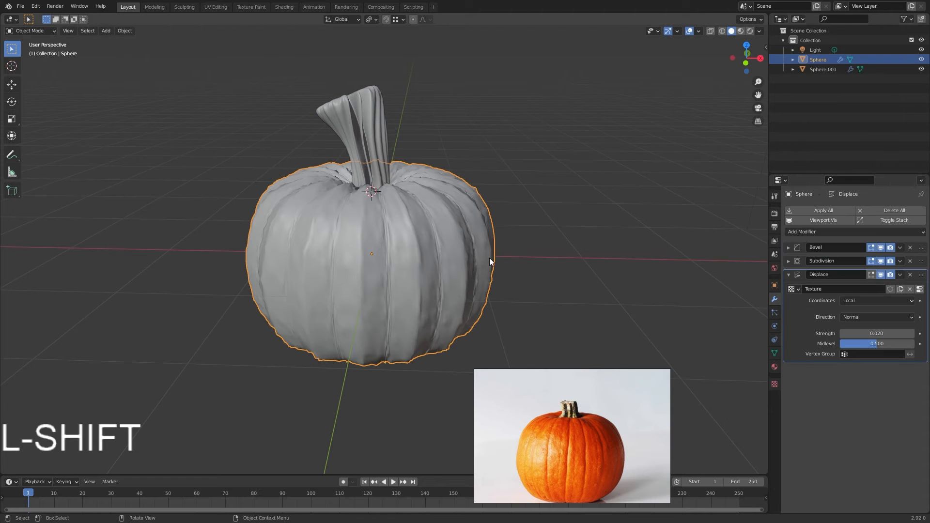
{"action": "left_click", "coordinate": [365, 136]}
{"action": "middle_click_drag", "start_coordinate": [641, 300], "coordinate": [539, 255]}
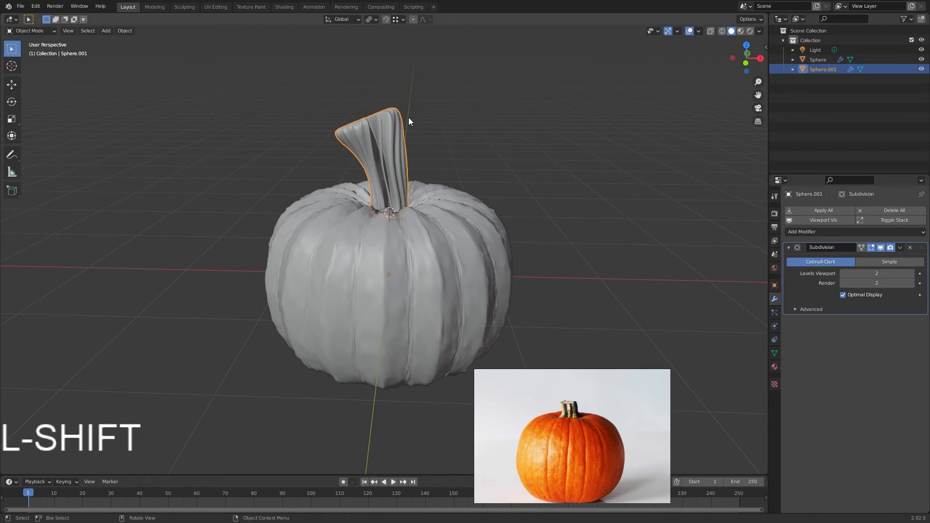
{"action": "left_click", "coordinate": [460, 229], "text": "shift"}
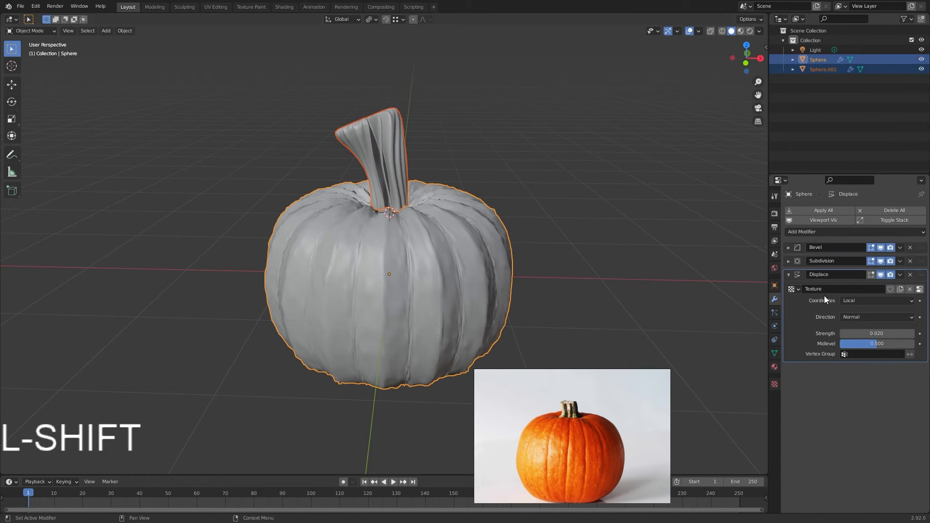
{"action": "left_click", "coordinate": [901, 275]}
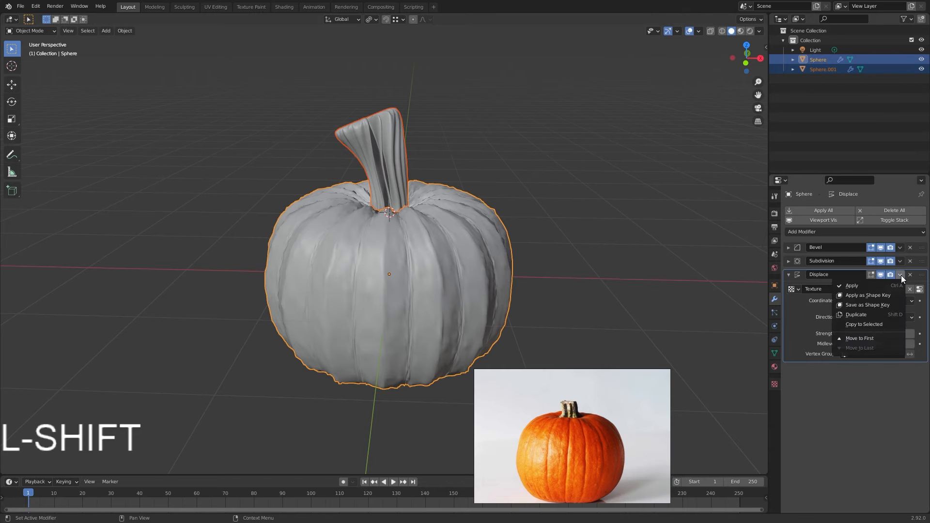
{"action": "left_click", "coordinate": [880, 321]}
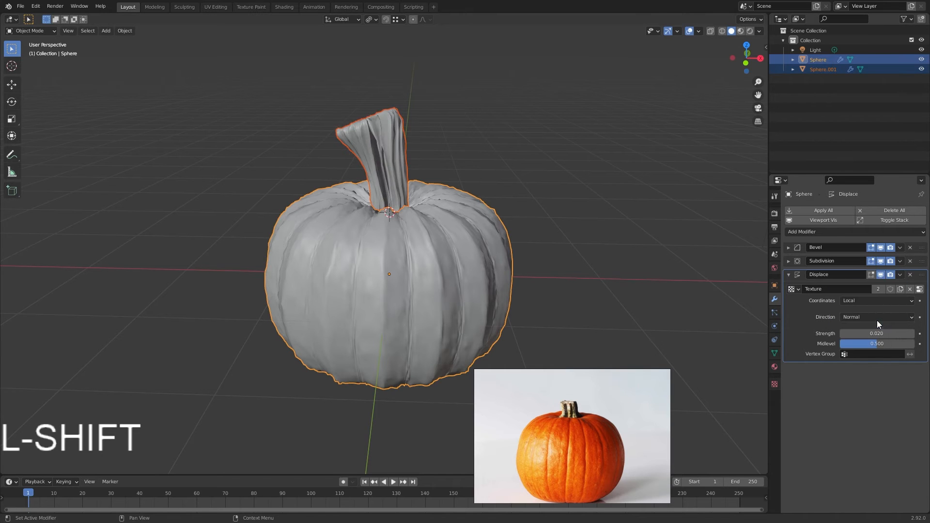
{"action": "left_click", "coordinate": [545, 187]}
{"action": "middle_click_drag", "start_coordinate": [544, 187], "coordinate": [402, 169]}
{"action": "middle_click_drag", "start_coordinate": [345, 153], "coordinate": [484, 171]}
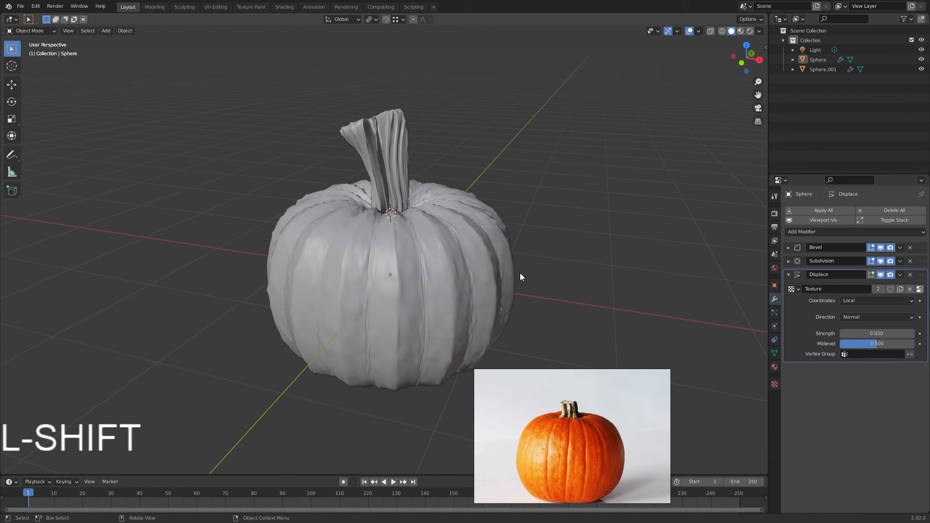
Step: Create a new material for the pumpkin body and give it an orange base color
{"action": "left_click", "coordinate": [490, 263]}
{"action": "middle_click_drag", "start_coordinate": [489, 264], "coordinate": [656, 271]}
{"action": "left_click", "coordinate": [774, 367]}
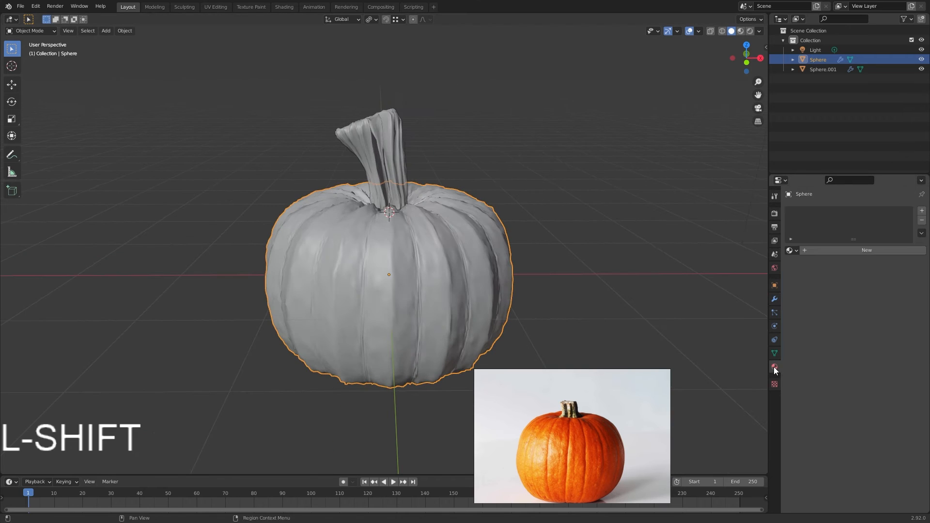
{"action": "left_click", "coordinate": [814, 250]}
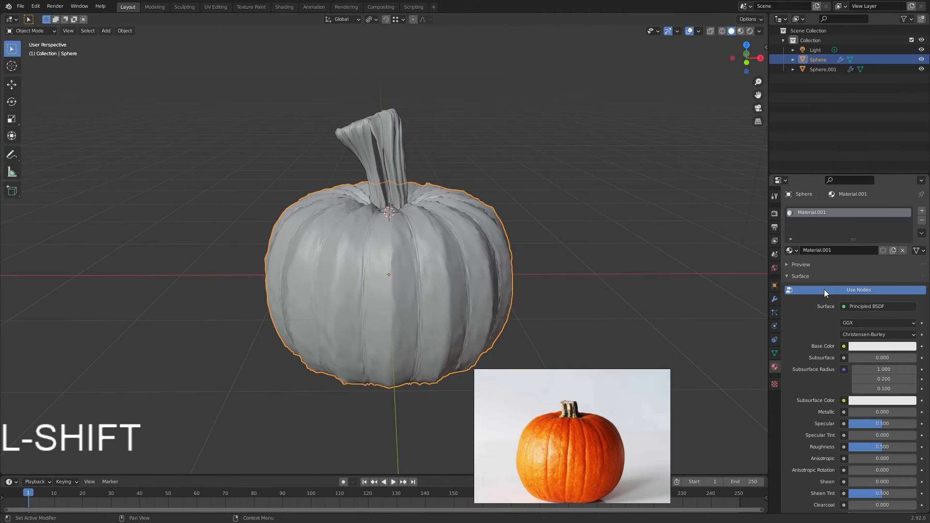
{"action": "left_click", "coordinate": [855, 346]}
{"action": "left_click_drag", "start_coordinate": [867, 245], "coordinate": [853, 264]}
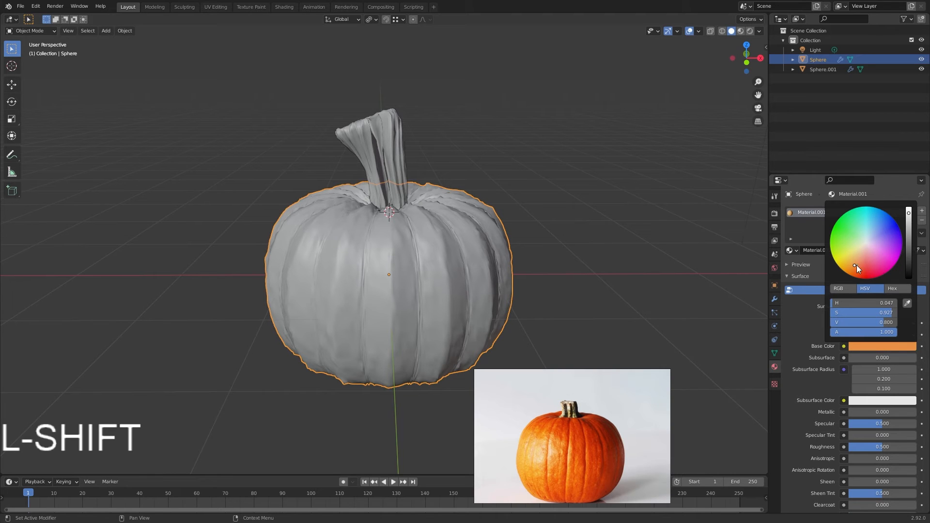
Step: Preview the pumpkin in Rendered viewport shading, then switch the viewport to Material Preview
{"action": "left_click", "coordinate": [750, 32]}
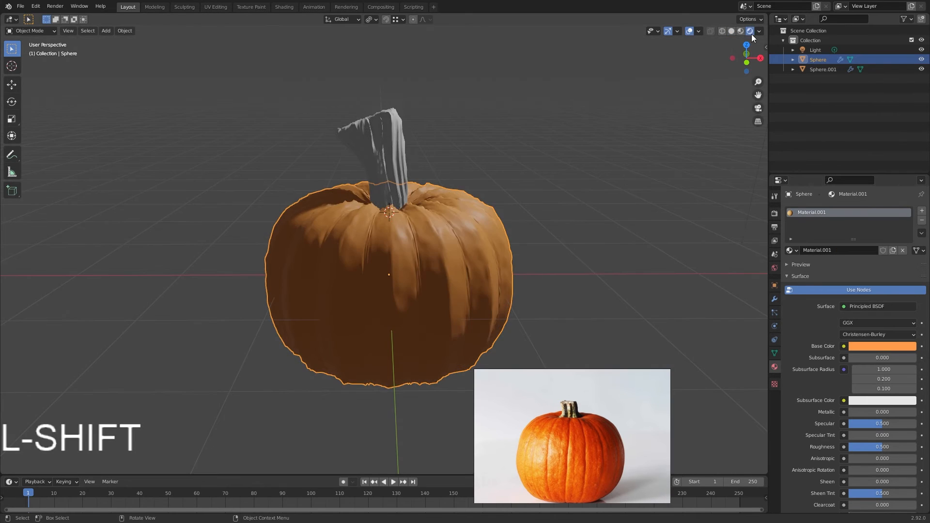
{"action": "scroll", "coordinate": [573, 140], "scroll_direction": "up", "scroll_amount": 1}
{"action": "mouse_move", "coordinate": [572, 141]}
{"action": "middle_mouse_down"}
{"action": "mouse_move", "coordinate": [417, 141]}
{"action": "mouse_move", "coordinate": [588, 146]}
{"action": "middle_mouse_up"}
{"action": "left_click", "coordinate": [740, 31]}
Step: Create a new material for the stem and give it a dark brown base color
{"action": "left_click", "coordinate": [394, 153]}
{"action": "middle_click_drag", "start_coordinate": [393, 154], "coordinate": [464, 168]}
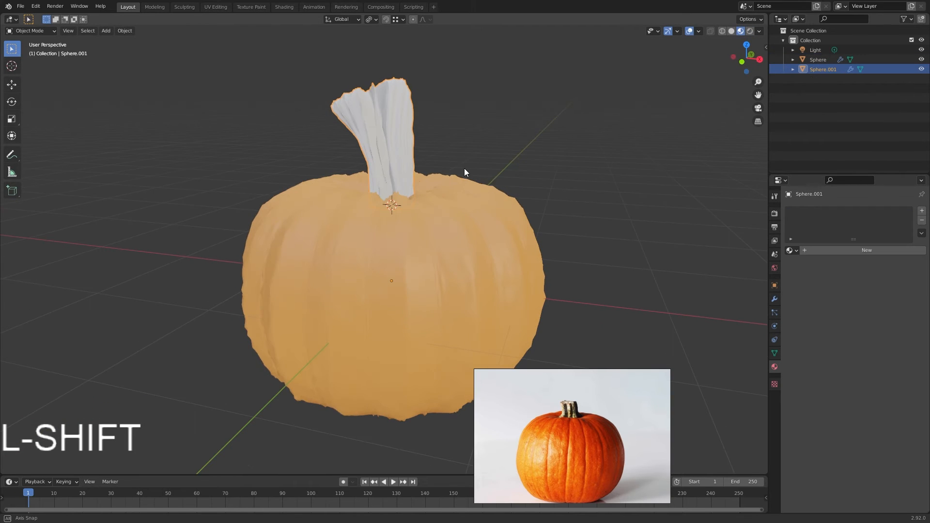
{"action": "left_click", "coordinate": [823, 250]}
{"action": "left_click", "coordinate": [882, 346]}
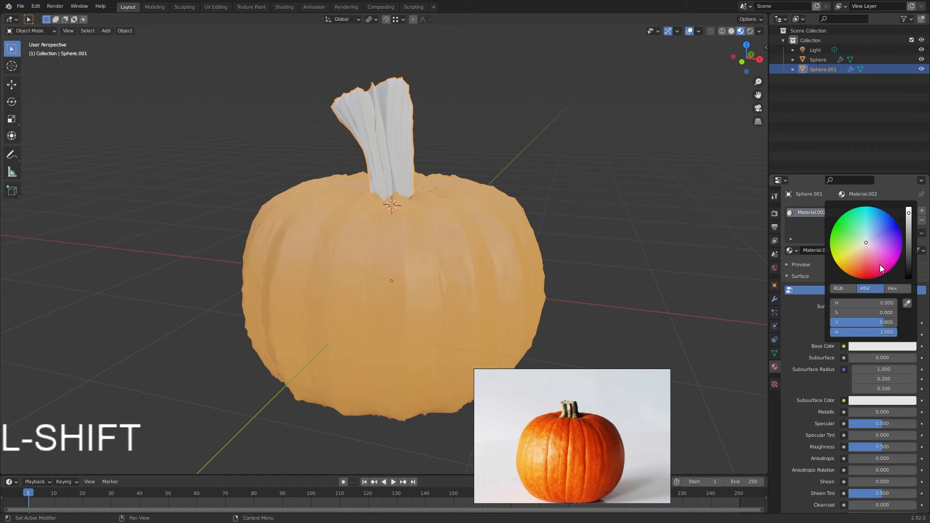
{"action": "left_click", "coordinate": [908, 243]}
{"action": "mouse_move", "coordinate": [867, 249]}
{"action": "left_mouse_down"}
{"action": "mouse_move", "coordinate": [850, 257]}
{"action": "mouse_move", "coordinate": [855, 265]}
{"action": "left_mouse_up"}
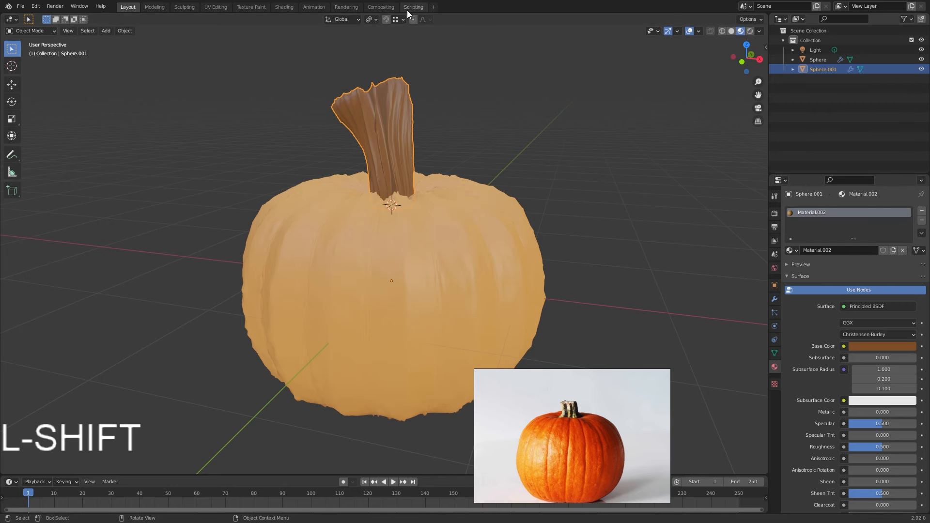
Step: Switch to the Shading workspace, move the reference photo clear of the nodes and select the pumpkin body
{"action": "left_click", "coordinate": [284, 7]}
{"action": "scroll", "coordinate": [516, 212], "scroll_direction": "up", "scroll_amount": 5}
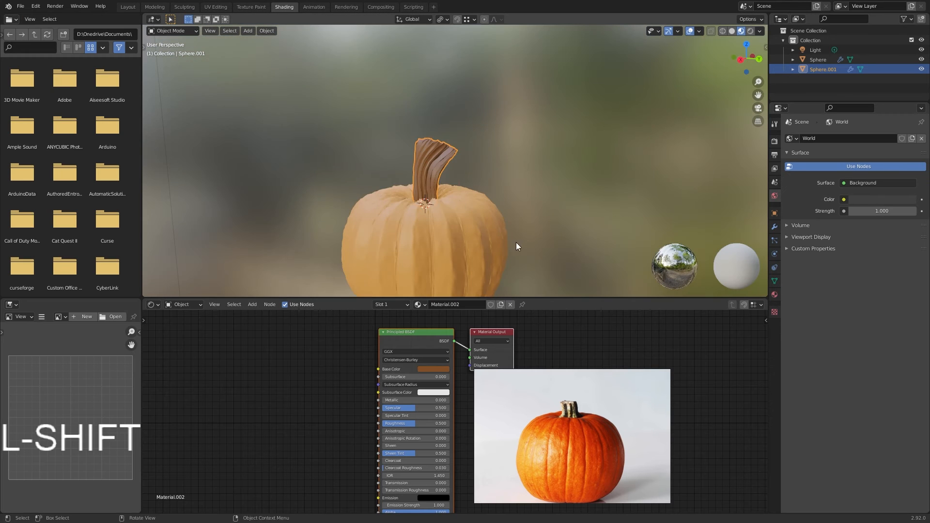
{"action": "scroll", "coordinate": [516, 246], "scroll_direction": "down", "scroll_amount": 3}
{"action": "left_click_drag", "start_coordinate": [571, 419], "coordinate": [752, 405]}
{"action": "left_click_drag", "start_coordinate": [406, 342], "coordinate": [365, 344]}
{"action": "left_click", "coordinate": [449, 358]}
{"action": "scroll", "coordinate": [403, 207], "scroll_direction": "up", "scroll_amount": 2}
{"action": "middle_click_drag", "start_coordinate": [384, 129], "coordinate": [446, 146], "text": "shift"}
{"action": "left_click", "coordinate": [476, 225]}
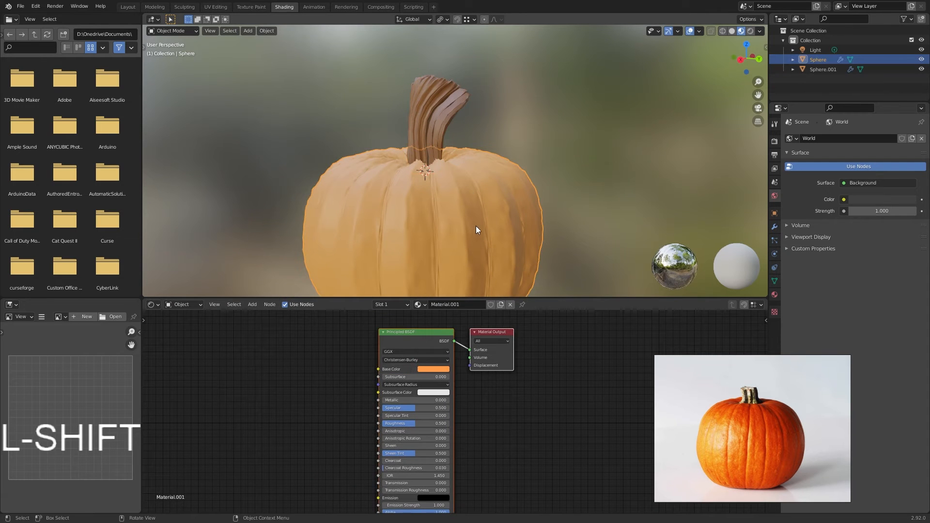
Step: Set the pumpkin material's roughness to 0.267 and its base color to a deeper orange, hue 0.024, saturation 0.966, value 1
{"action": "left_click_drag", "start_coordinate": [407, 339], "coordinate": [336, 339]}
{"action": "scroll", "coordinate": [444, 373], "scroll_direction": "up", "scroll_amount": 2}
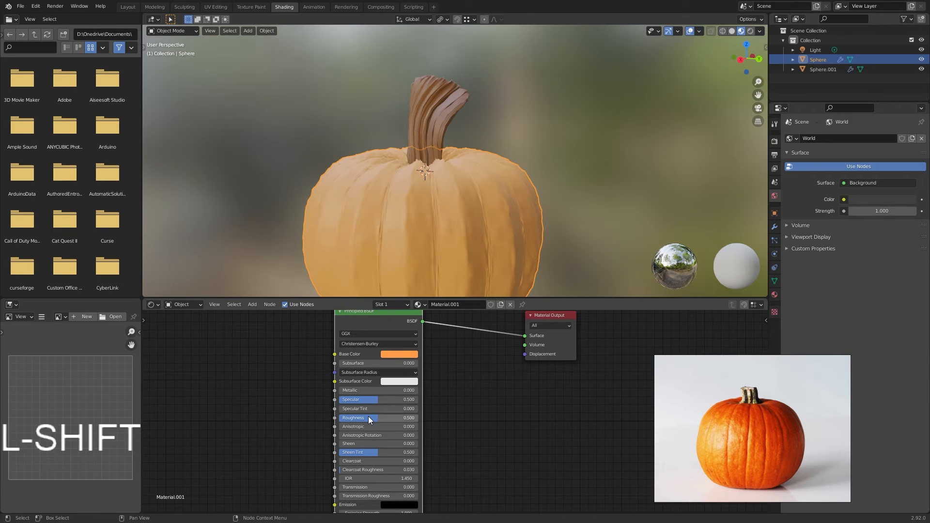
{"action": "left_click_drag", "start_coordinate": [368, 418], "coordinate": [361, 417]}
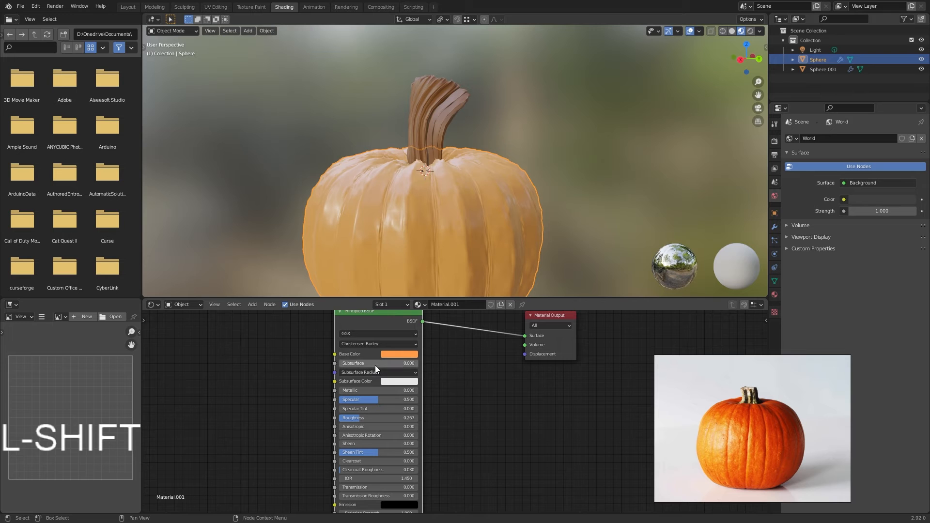
{"action": "left_click", "coordinate": [394, 354]}
{"action": "left_click_drag", "start_coordinate": [407, 286], "coordinate": [408, 289], "text": "shift"}
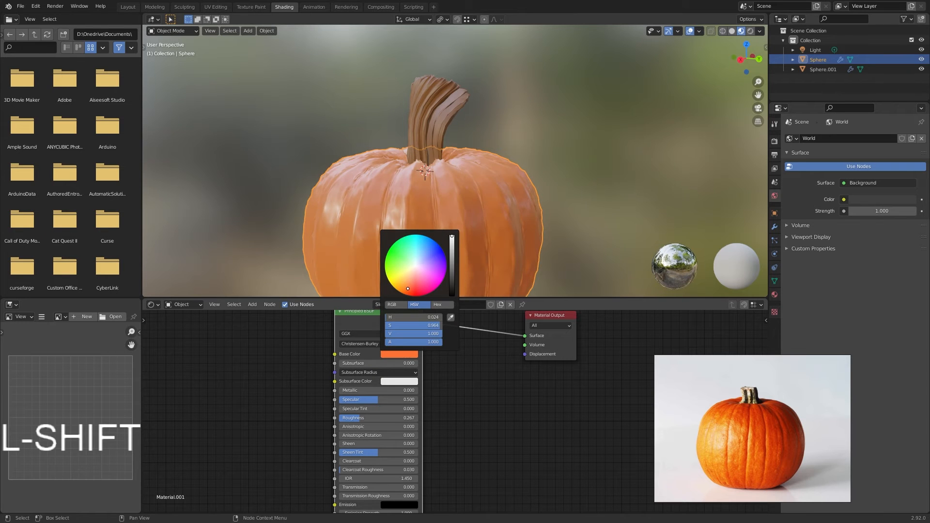
{"action": "middle_click_drag", "start_coordinate": [477, 223], "coordinate": [435, 184]}
{"action": "key", "text": "shift+a"}
{"action": "mouse_move", "coordinate": [242, 453]}
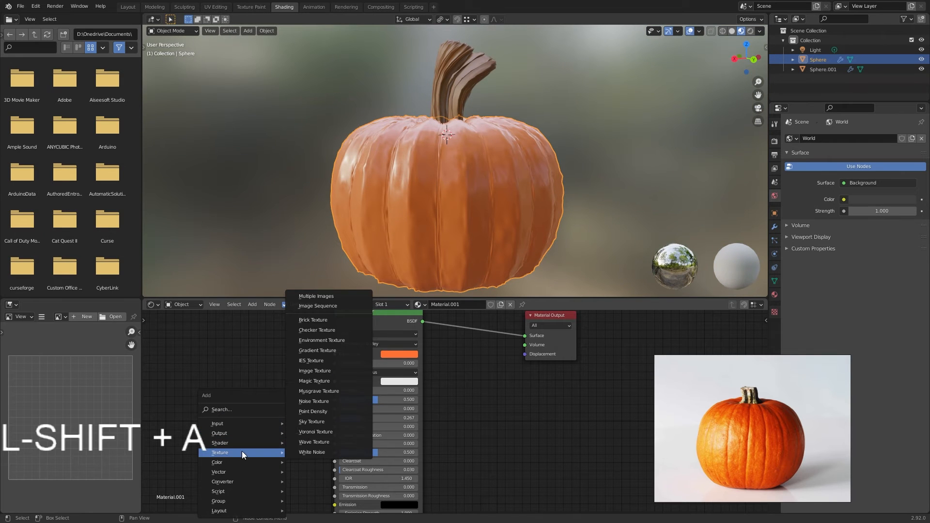
{"action": "left_click", "coordinate": [320, 410]}
{"action": "left_click", "coordinate": [270, 399]}
{"action": "key", "text": "x"}
Step: Add a Noise Texture node to the pumpkin material and place it well before the Principled BSDF node
{"action": "key", "text": "shift+a"}
{"action": "mouse_move", "coordinate": [257, 399]}
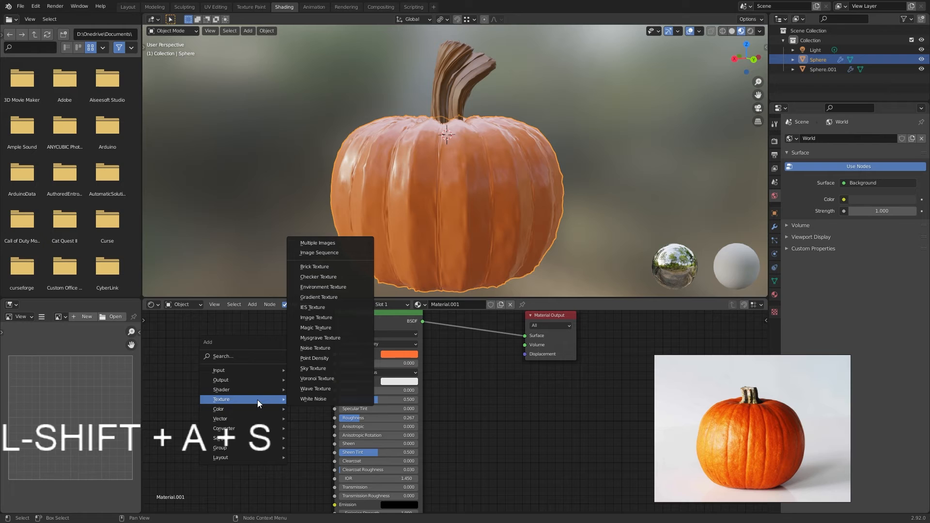
{"action": "left_click", "coordinate": [312, 347]}
{"action": "left_click", "coordinate": [238, 357]}
{"action": "middle_click_drag", "start_coordinate": [237, 357], "coordinate": [300, 348]}
{"action": "left_click_drag", "start_coordinate": [254, 361], "coordinate": [218, 362]}
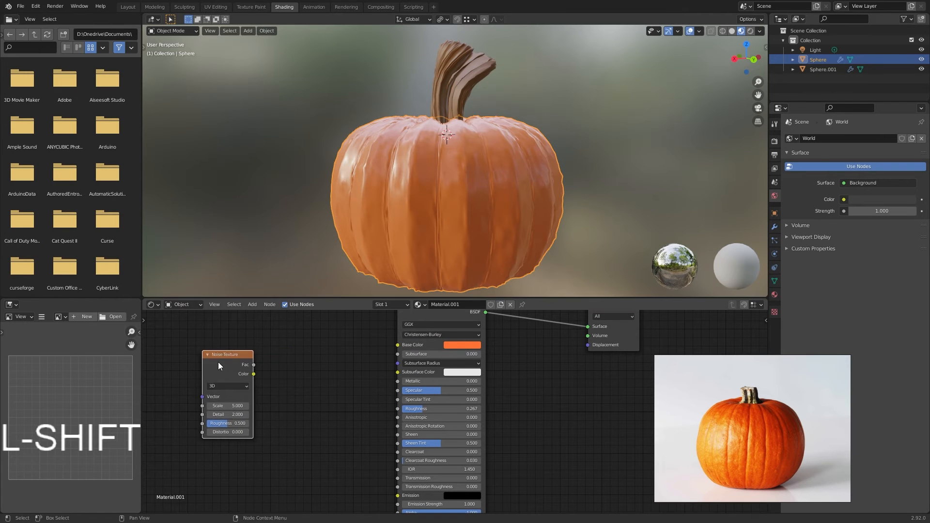
Step: Add a Bump node between the Noise Texture and Principled BSDF nodes
{"action": "key", "text": "shift+a"}
{"action": "mouse_move", "coordinate": [179, 388]}
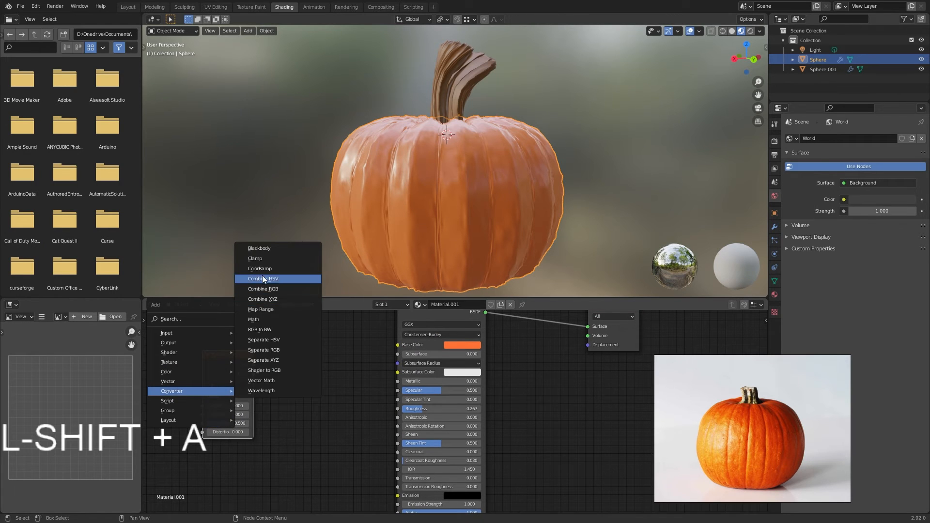
{"action": "left_click", "coordinate": [254, 381]}
{"action": "left_click", "coordinate": [324, 417]}
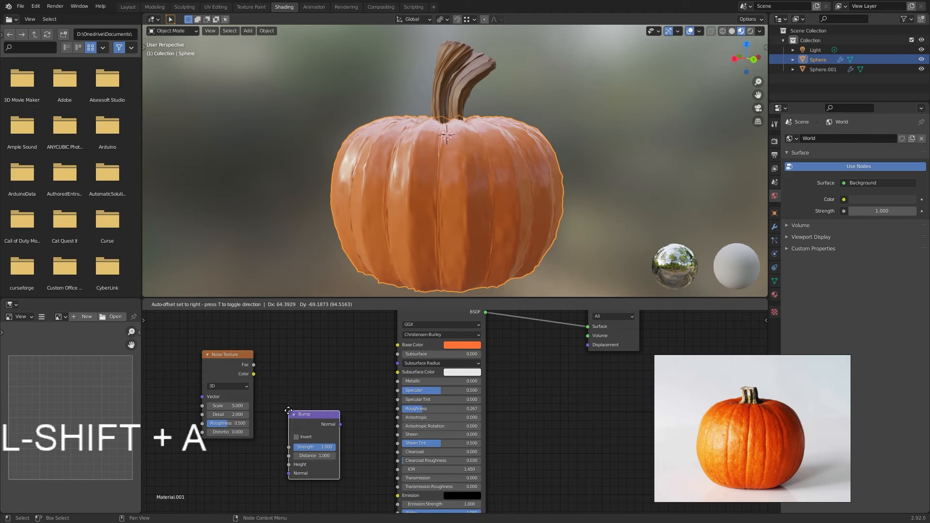
Step: Link the noise Fac output to the Bump Height input and the Bump Normal output to the Principled BSDF Normal input
{"action": "left_click_drag", "start_coordinate": [253, 365], "coordinate": [289, 464]}
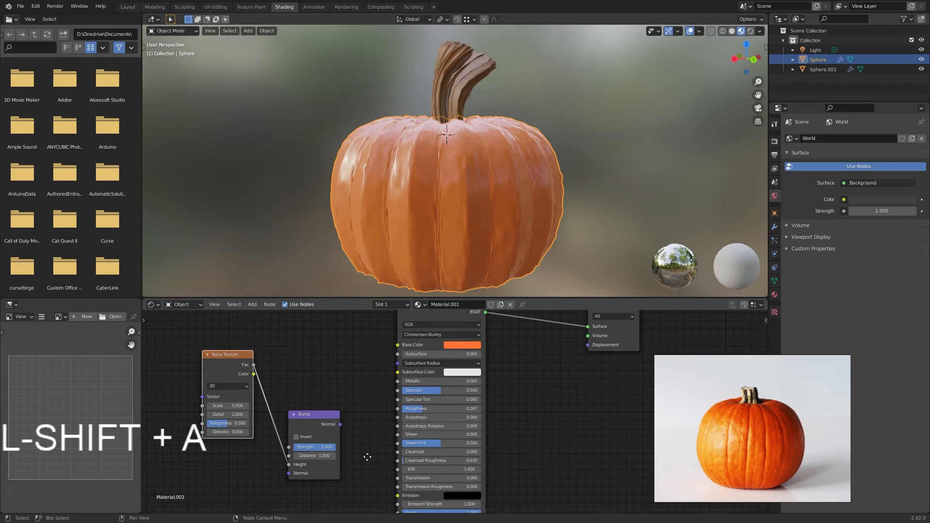
{"action": "middle_click_drag", "start_coordinate": [289, 464], "coordinate": [245, 425]}
{"action": "mouse_move", "coordinate": [295, 386]}
{"action": "left_mouse_down"}
{"action": "mouse_move", "coordinate": [368, 480]}
{"action": "mouse_move", "coordinate": [359, 486]}
{"action": "left_mouse_up"}
{"action": "middle_click_drag", "start_coordinate": [325, 405], "coordinate": [428, 433]}
{"action": "left_click_drag", "start_coordinate": [286, 347], "coordinate": [286, 401]}
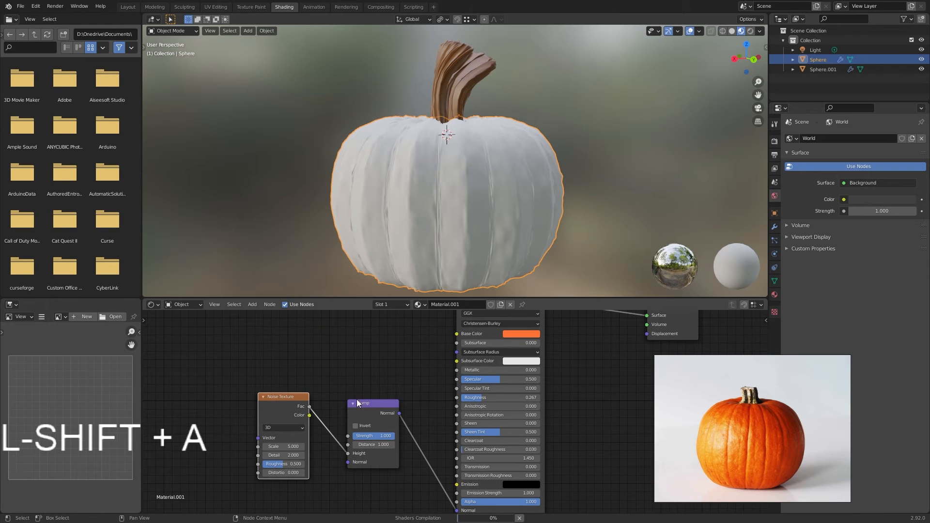
{"action": "scroll", "coordinate": [460, 387], "scroll_direction": "up", "scroll_amount": 1}
{"action": "middle_click_drag", "start_coordinate": [459, 386], "coordinate": [438, 387]}
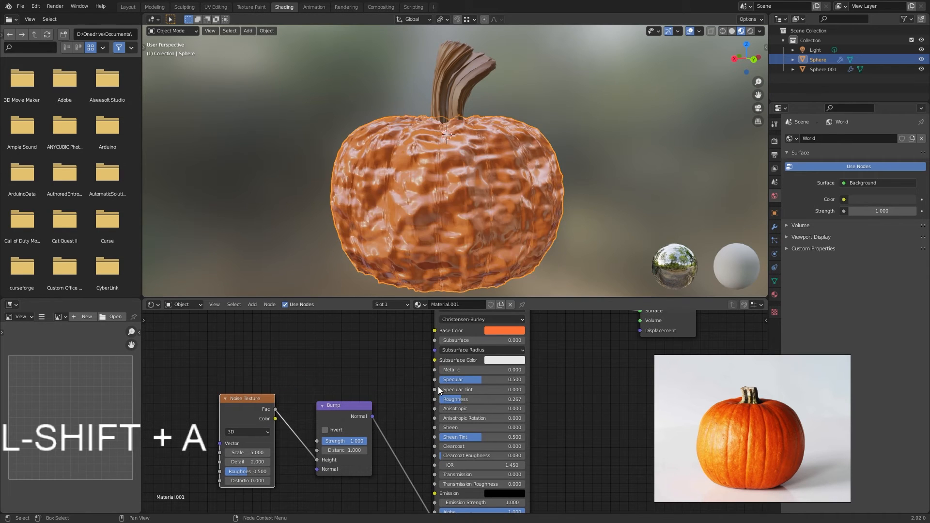
Step: Lower the Bump node's strength to 0.087 and check the pumpkin's surface
{"action": "left_click_drag", "start_coordinate": [364, 440], "coordinate": [329, 440]}
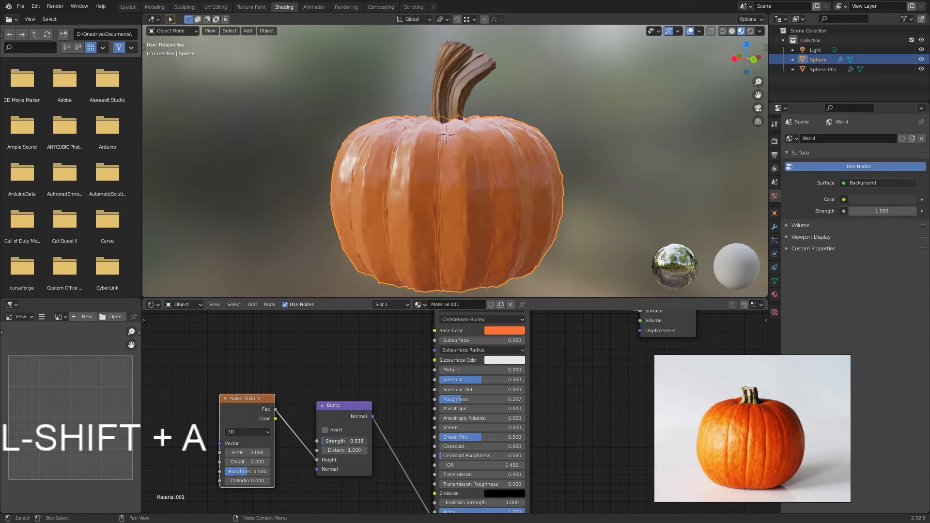
{"action": "mouse_move", "coordinate": [477, 218]}
{"action": "middle_mouse_down"}
{"action": "mouse_move", "coordinate": [423, 218]}
{"action": "mouse_move", "coordinate": [427, 196]}
{"action": "mouse_move", "coordinate": [488, 223]}
{"action": "middle_mouse_up"}
{"action": "middle_click_drag", "start_coordinate": [238, 413], "coordinate": [293, 409]}
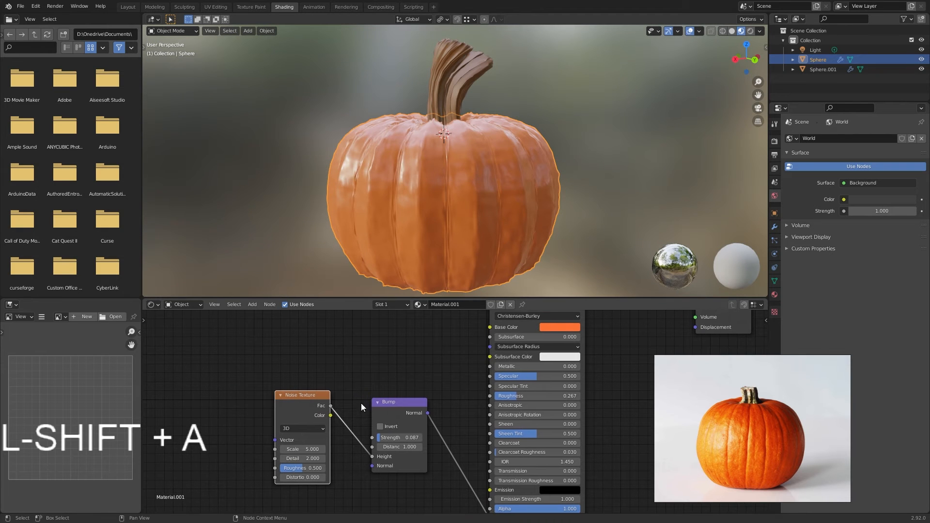
Step: Add a ColorRamp node linked from the noise Fac output to the Principled BSDF Roughness, and move its black stop to 0.440
{"action": "key", "text": "shift+a"}
{"action": "mouse_move", "coordinate": [373, 372]}
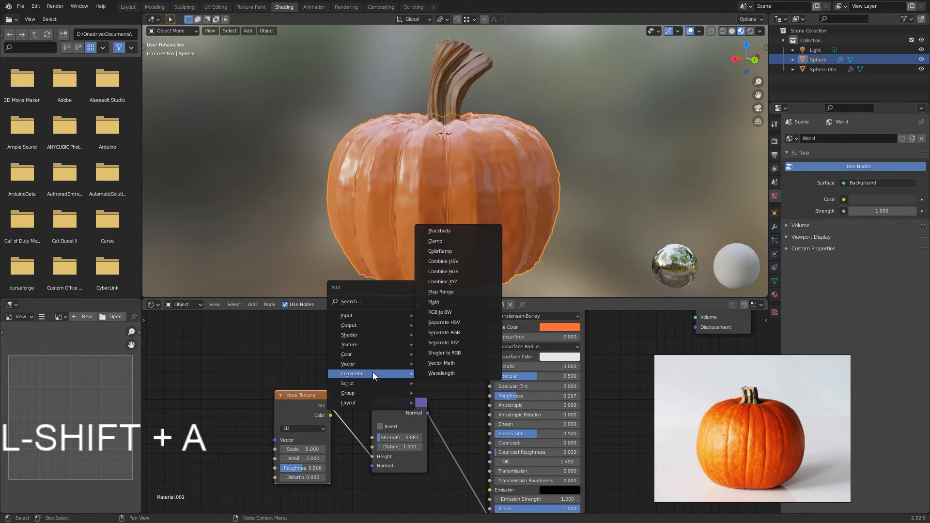
{"action": "left_click", "coordinate": [441, 252]}
{"action": "left_click_drag", "start_coordinate": [318, 422], "coordinate": [340, 394]}
{"action": "middle_click_drag", "start_coordinate": [428, 354], "coordinate": [344, 393]}
{"action": "left_click_drag", "start_coordinate": [301, 376], "coordinate": [405, 433]}
{"action": "middle_click_drag", "start_coordinate": [351, 385], "coordinate": [475, 383]}
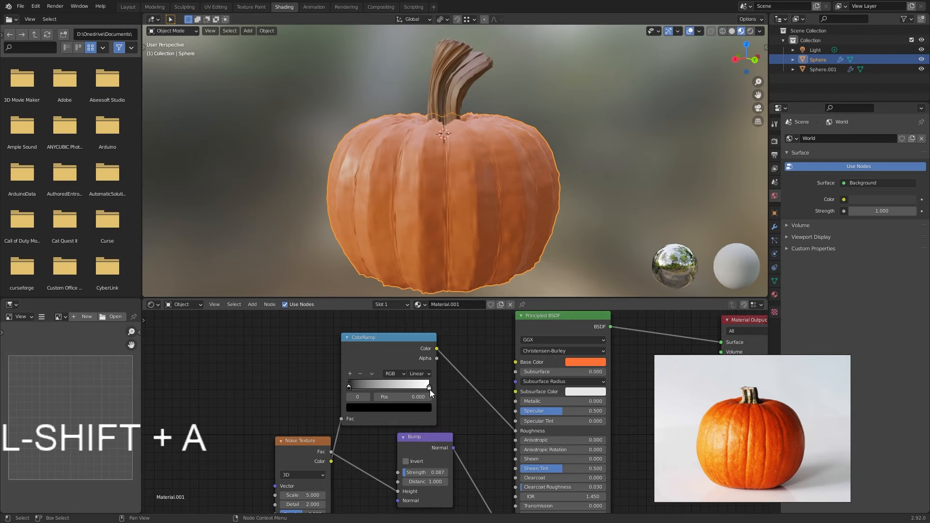
{"action": "mouse_move", "coordinate": [349, 388]}
{"action": "left_mouse_down"}
{"action": "mouse_move", "coordinate": [420, 389]}
{"action": "mouse_move", "coordinate": [385, 388]}
{"action": "left_mouse_up"}
Step: Duplicate the Noise Texture node, link the copy's Fac output to the ColorRamp Fac input, and place it above the original noise
{"action": "middle_click_drag", "start_coordinate": [332, 407], "coordinate": [350, 386]}
{"action": "left_click", "coordinate": [331, 458]}
{"action": "key", "text": "shift+d"}
{"action": "left_click", "coordinate": [281, 391]}
{"action": "left_click_drag", "start_coordinate": [274, 388], "coordinate": [358, 397]}
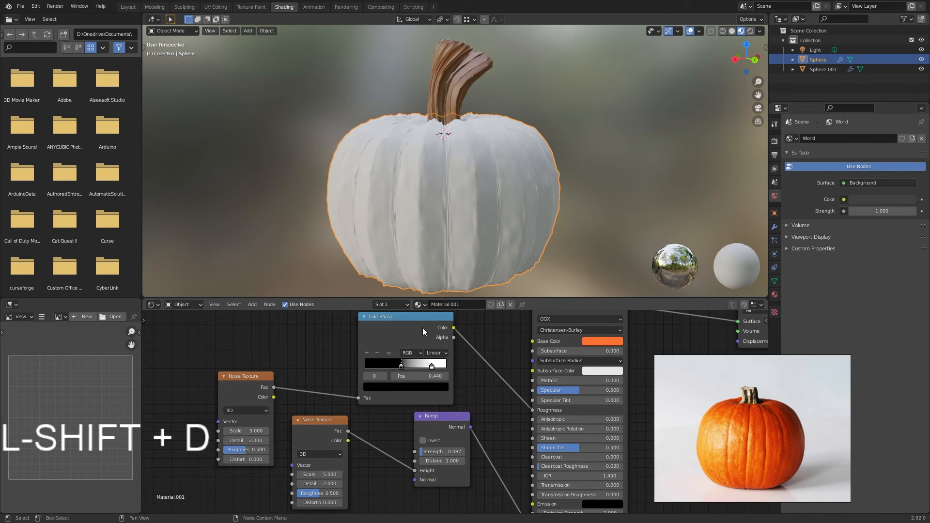
{"action": "left_click_drag", "start_coordinate": [251, 391], "coordinate": [269, 337]}
Step: Set the duplicated noise to scale 34, detail 16 and distortion 1.4, and move the ColorRamp's black stop to 0.316
{"action": "left_click_drag", "start_coordinate": [264, 378], "coordinate": [325, 378]}
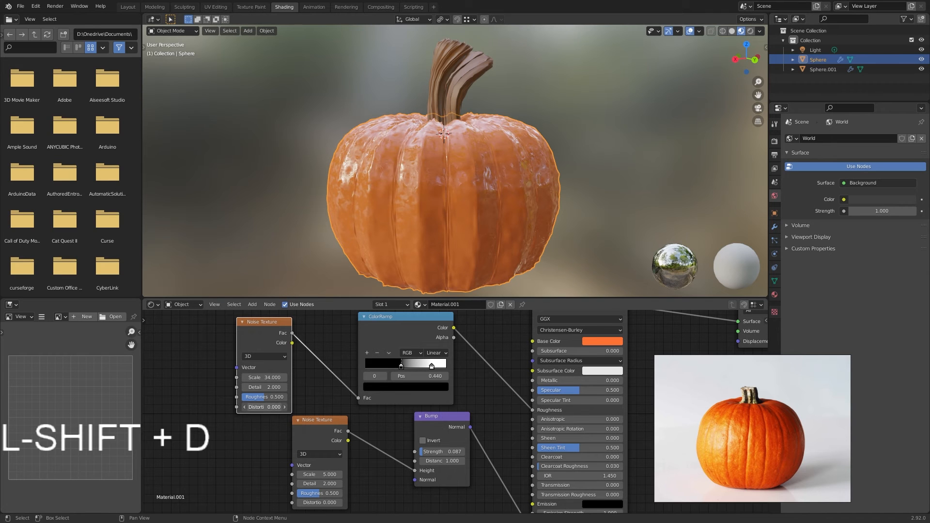
{"action": "left_click_drag", "start_coordinate": [265, 407], "coordinate": [301, 388]}
{"action": "left_click_drag", "start_coordinate": [431, 367], "coordinate": [388, 367]}
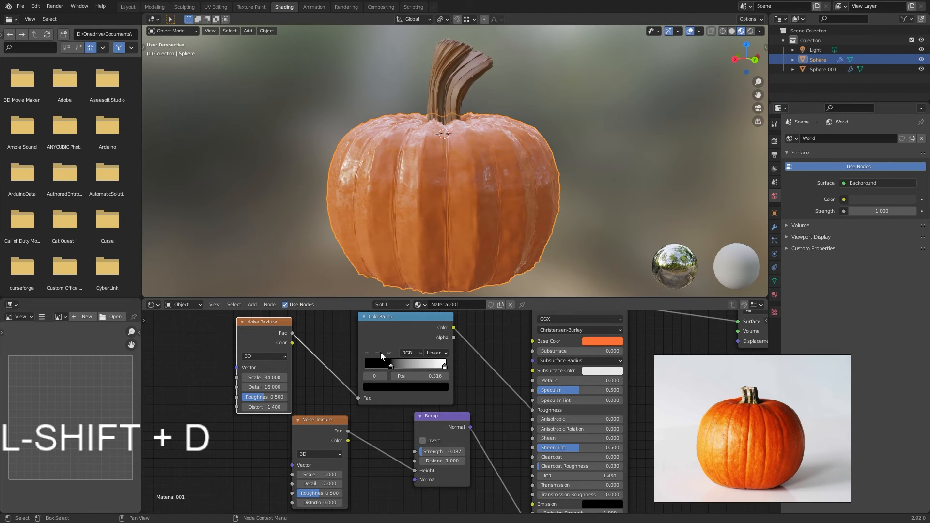
Step: Raise the pumpkin material's Subsurface to about 0.207 and set its Subsurface Color to saturated red
{"action": "middle_click_drag", "start_coordinate": [500, 368], "coordinate": [433, 385]}
{"action": "scroll", "coordinate": [452, 344], "scroll_direction": "down", "scroll_amount": 3}
{"action": "middle_click_drag", "start_coordinate": [447, 201], "coordinate": [352, 203]}
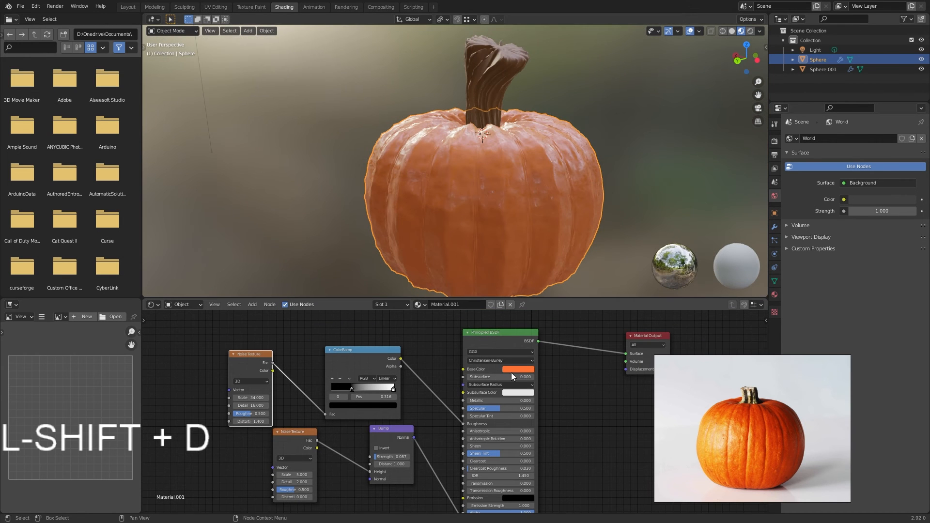
{"action": "scroll", "coordinate": [516, 370], "scroll_direction": "up", "scroll_amount": 3}
{"action": "left_click_drag", "start_coordinate": [484, 387], "coordinate": [494, 386]}
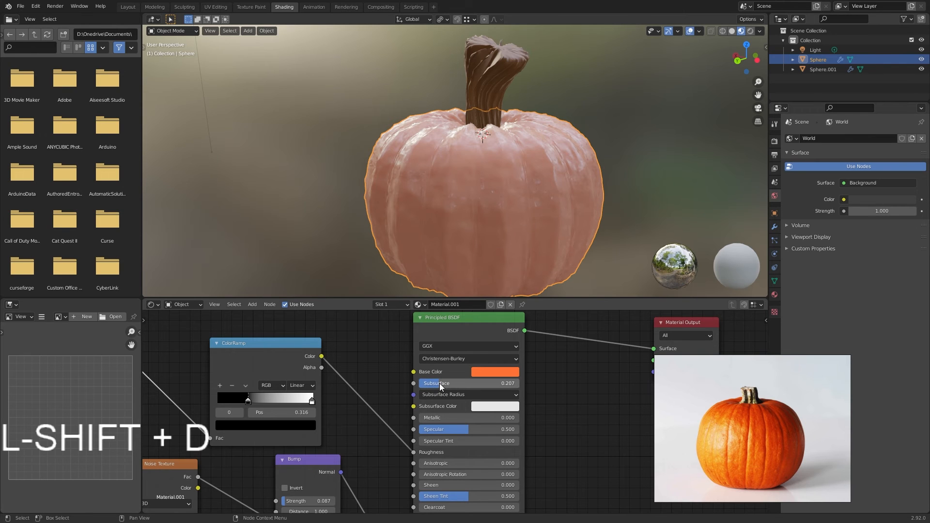
{"action": "left_click", "coordinate": [495, 407]}
{"action": "left_click", "coordinate": [516, 323]}
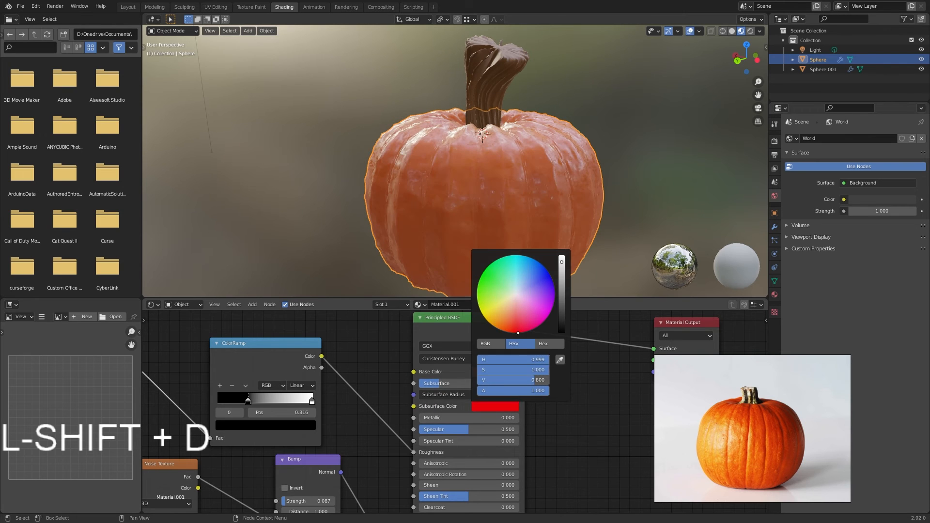
Step: Lower the pumpkin material's Subsurface to 0 while comparing the shading from different sides
{"action": "mouse_move", "coordinate": [441, 384]}
{"action": "left_mouse_down"}
{"action": "mouse_move", "coordinate": [468, 385]}
{"action": "mouse_move", "coordinate": [439, 385]}
{"action": "left_mouse_up"}
{"action": "middle_click_drag", "start_coordinate": [509, 252], "coordinate": [397, 210]}
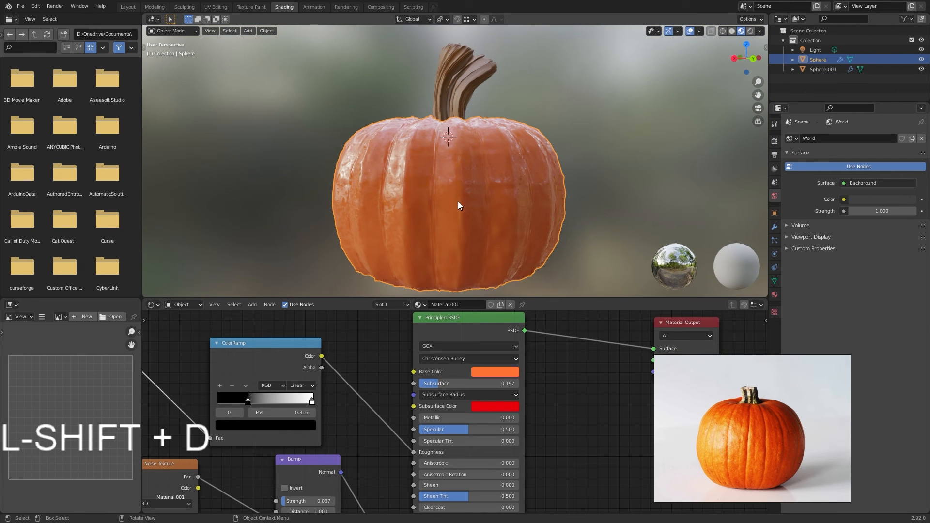
{"action": "left_click_drag", "start_coordinate": [474, 383], "coordinate": [432, 381]}
{"action": "middle_click_drag", "start_coordinate": [504, 220], "coordinate": [431, 257]}
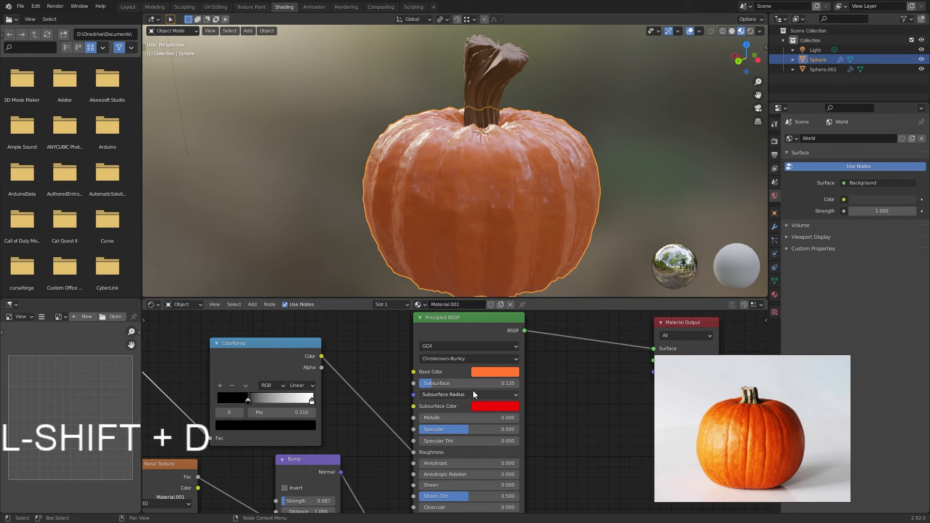
{"action": "left_click_drag", "start_coordinate": [465, 381], "coordinate": [420, 381]}
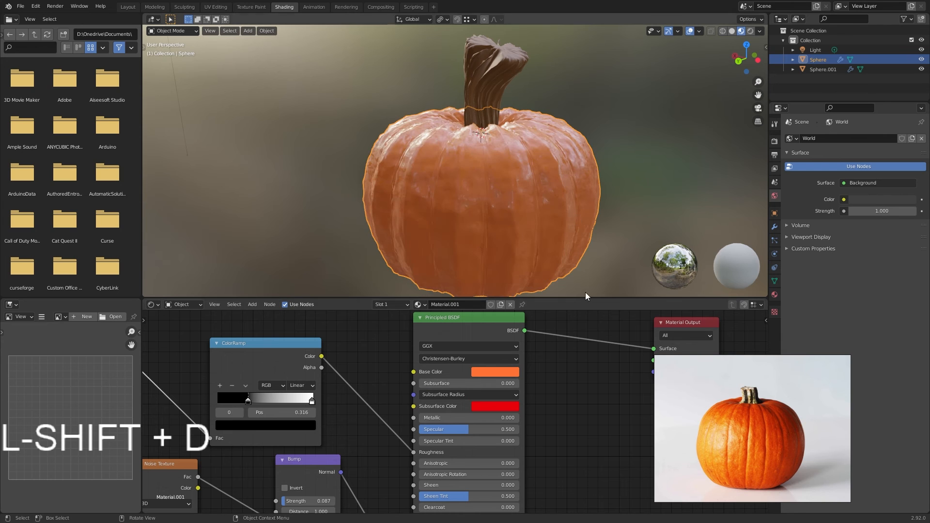
Step: Select the stem and add a Noise Texture node to its material, placed before the Principled BSDF
{"action": "scroll", "coordinate": [585, 292], "scroll_direction": "down", "scroll_amount": 1}
{"action": "scroll", "coordinate": [604, 385], "scroll_direction": "down", "scroll_amount": 2}
{"action": "middle_click_drag", "start_coordinate": [583, 226], "coordinate": [408, 222]}
{"action": "left_click", "coordinate": [437, 85]}
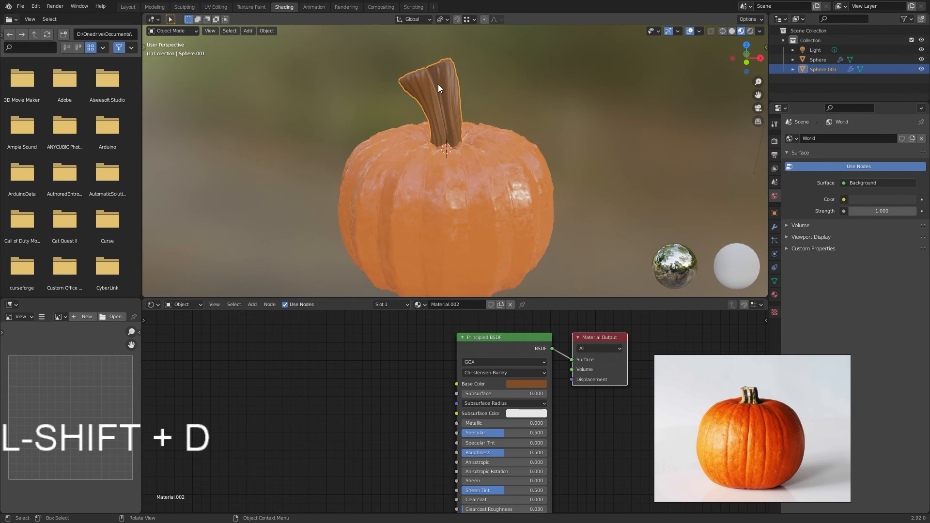
{"action": "key", "text": "shift+a"}
{"action": "mouse_move", "coordinate": [383, 388]}
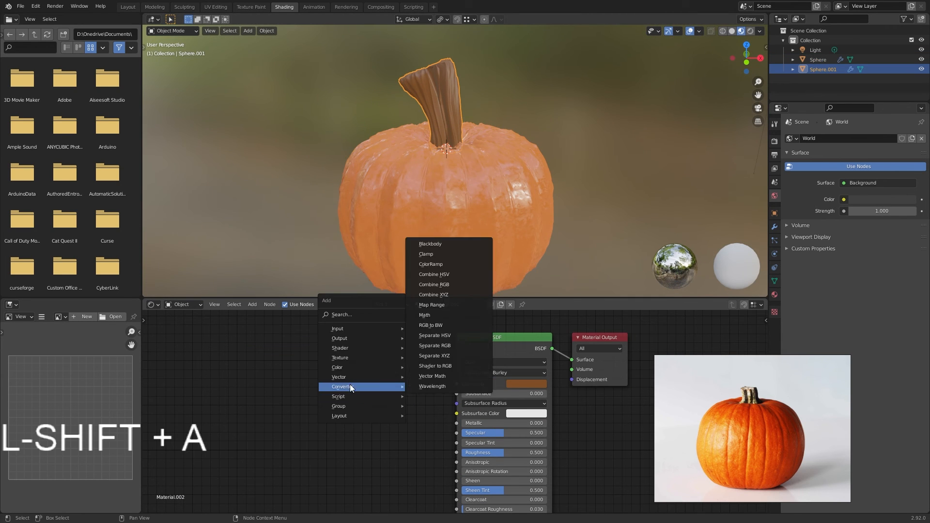
{"action": "mouse_move", "coordinate": [342, 359]}
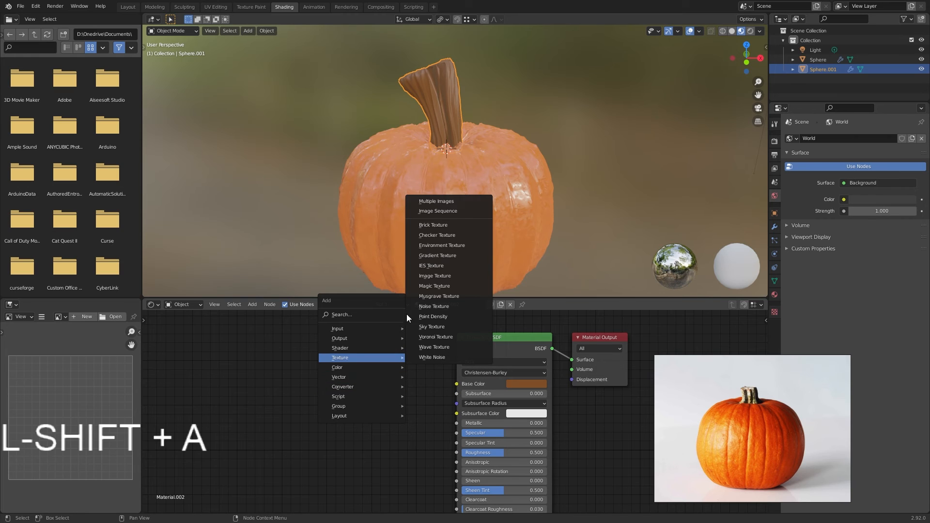
{"action": "left_click", "coordinate": [436, 306]}
{"action": "left_click", "coordinate": [332, 385]}
Step: Add a ColorRamp to the stem material, linking noise Color to its Fac input and its Color output to the Principled BSDF Roughness
{"action": "key", "text": "shift+a"}
{"action": "key", "text": "Escape"}
{"action": "key", "text": "shift+a"}
{"action": "mouse_move", "coordinate": [305, 416]}
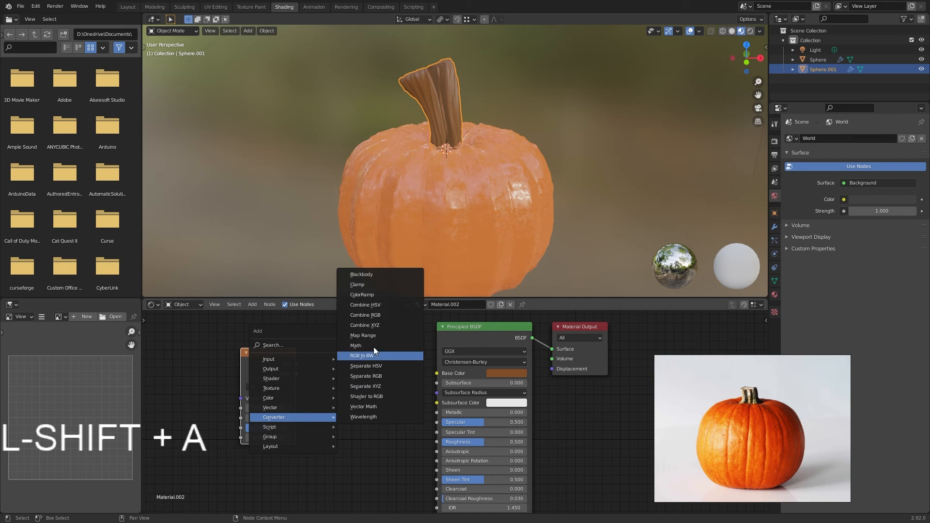
{"action": "left_click", "coordinate": [359, 295]}
{"action": "left_click", "coordinate": [334, 360]}
{"action": "left_click_drag", "start_coordinate": [296, 373], "coordinate": [325, 471]}
{"action": "left_click_drag", "start_coordinate": [419, 402], "coordinate": [436, 442]}
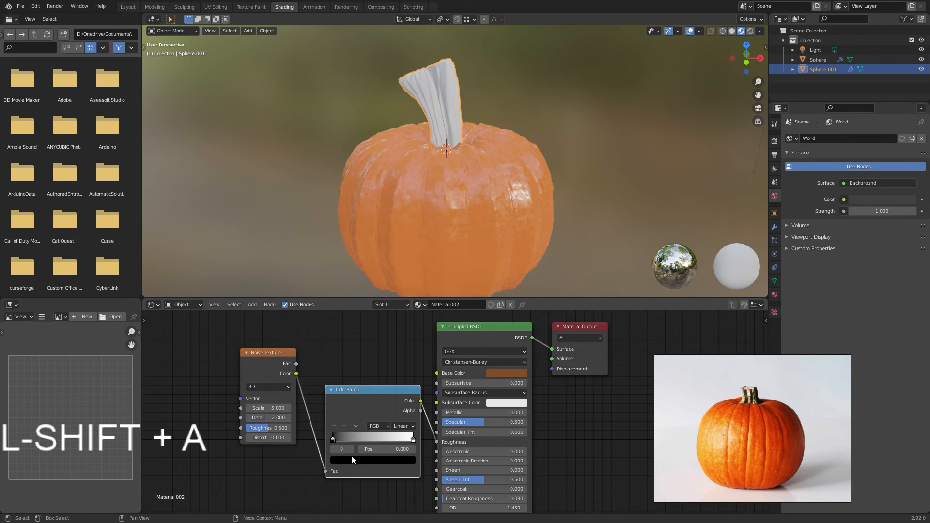
Step: Change the black stop of the stem's roughness ColorRamp to a mid grey
{"action": "left_click", "coordinate": [352, 461]}
{"action": "left_click_drag", "start_coordinate": [408, 395], "coordinate": [407, 332]}
{"action": "left_click", "coordinate": [366, 462]}
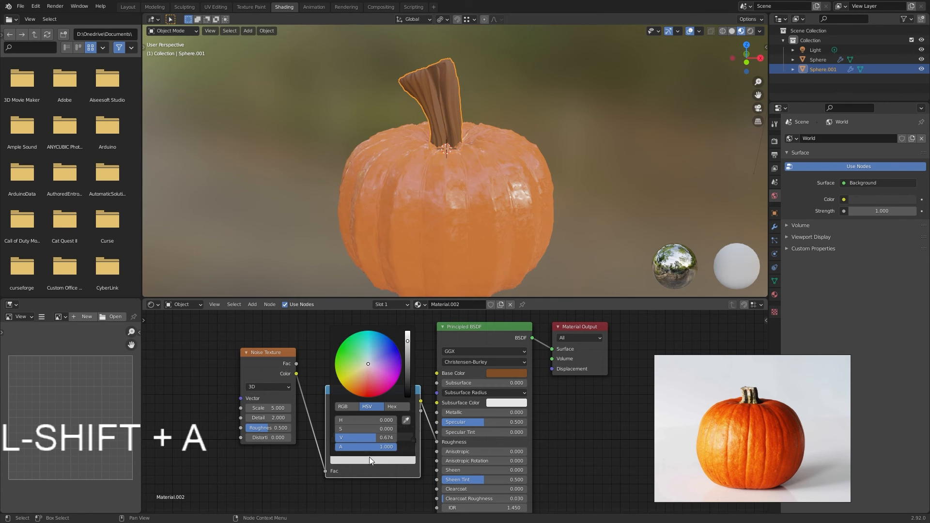
{"action": "left_click", "coordinate": [405, 365]}
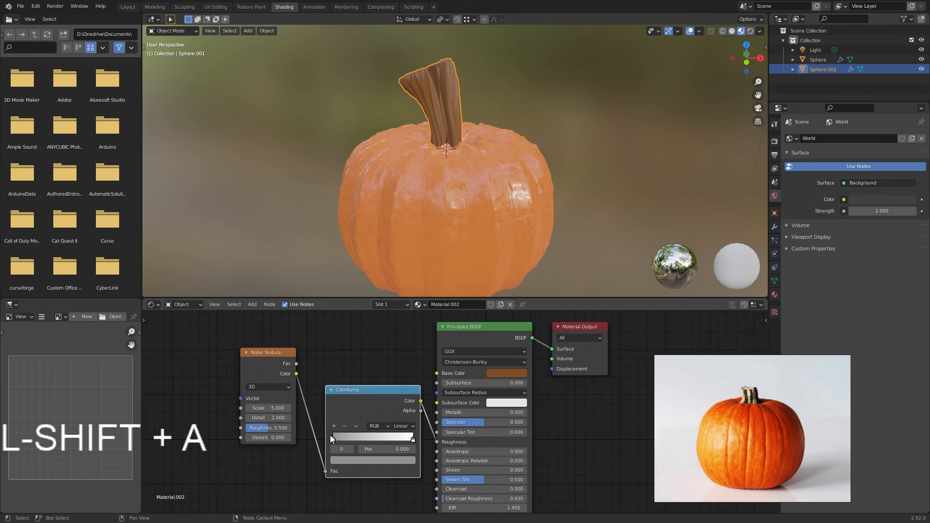
Step: Set the stem noise scale to 67.5 and move the ColorRamp's grey stop to 0.140 and its white stop to 0.554
{"action": "left_click_drag", "start_coordinate": [361, 435], "coordinate": [335, 432]}
{"action": "left_click_drag", "start_coordinate": [412, 439], "coordinate": [377, 439]}
{"action": "middle_click_drag", "start_coordinate": [271, 412], "coordinate": [293, 402]}
{"action": "left_click_drag", "start_coordinate": [290, 397], "coordinate": [370, 430]}
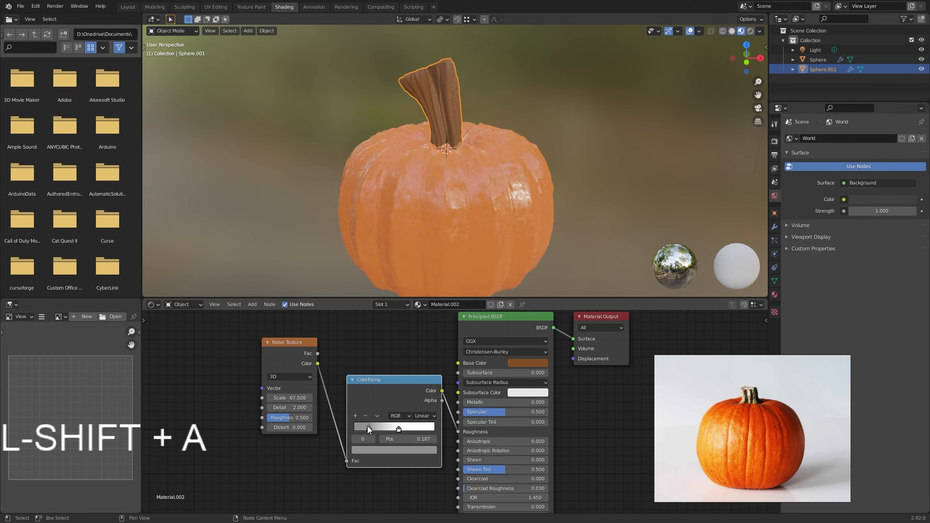
Step: Move the stem's Noise Texture and ColorRamp nodes farther away from the Principled BSDF to make room
{"action": "left_click_drag", "start_coordinate": [258, 347], "coordinate": [127, 351]}
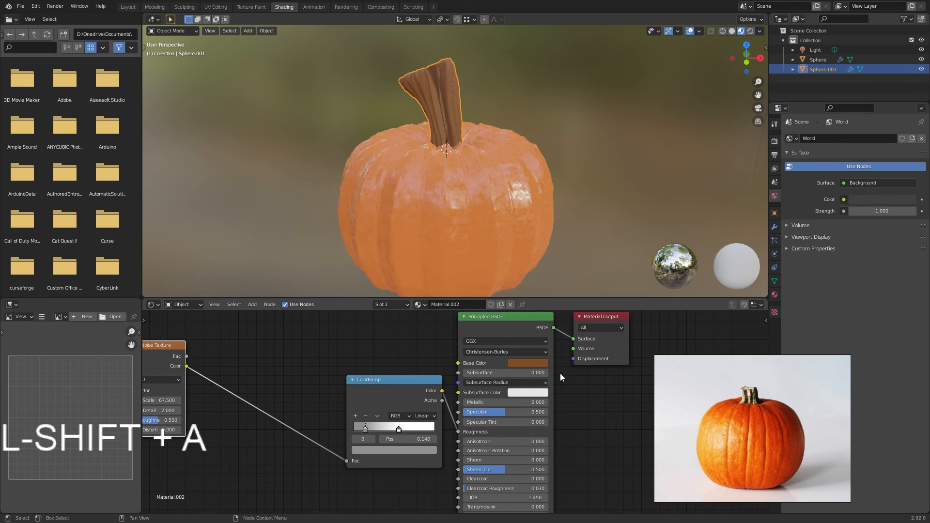
{"action": "left_click_drag", "start_coordinate": [391, 383], "coordinate": [292, 372]}
{"action": "middle_click_drag", "start_coordinate": [304, 372], "coordinate": [360, 382]}
{"action": "scroll", "coordinate": [359, 382], "scroll_direction": "up", "scroll_amount": 1}
{"action": "scroll", "coordinate": [364, 370], "scroll_direction": "down", "scroll_amount": 2}
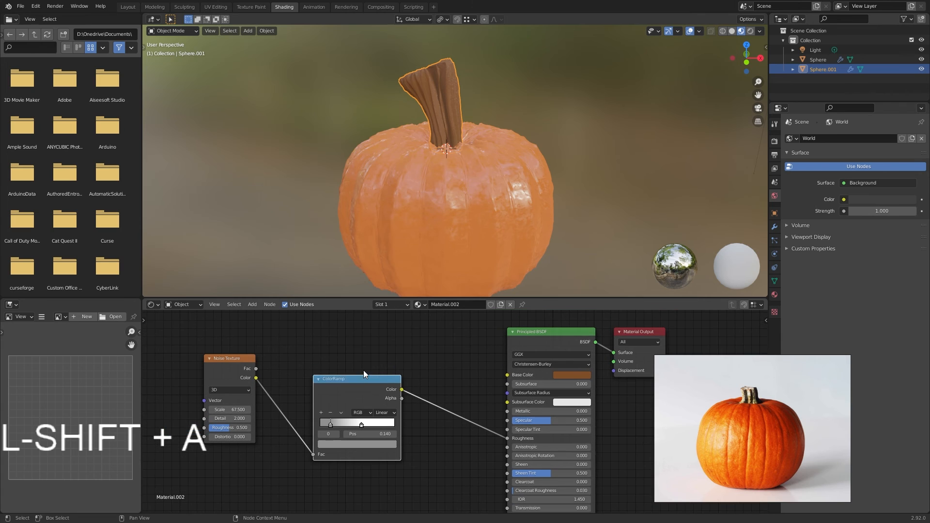
Step: Add a Gradient Texture node to the stem material and place it above the noise and ColorRamp nodes
{"action": "key", "text": "shift+a"}
{"action": "mouse_move", "coordinate": [365, 368]}
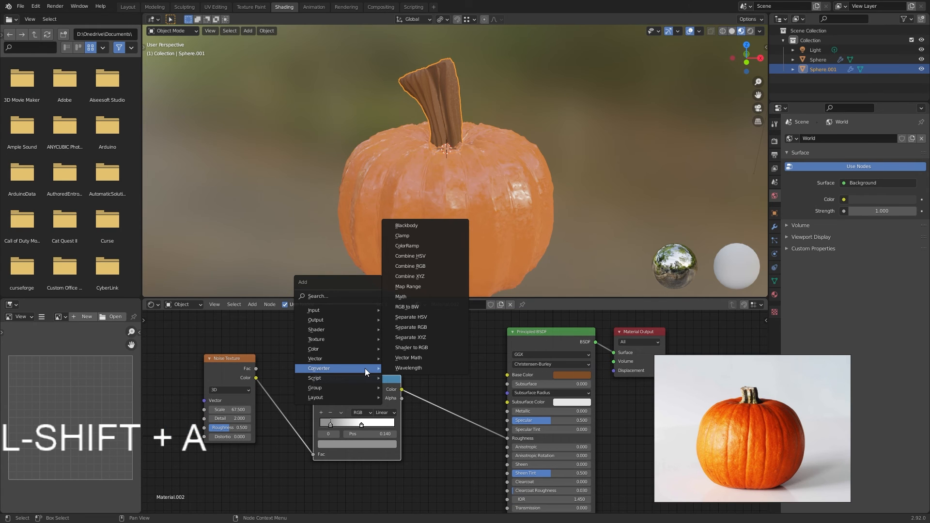
{"action": "mouse_move", "coordinate": [323, 338]}
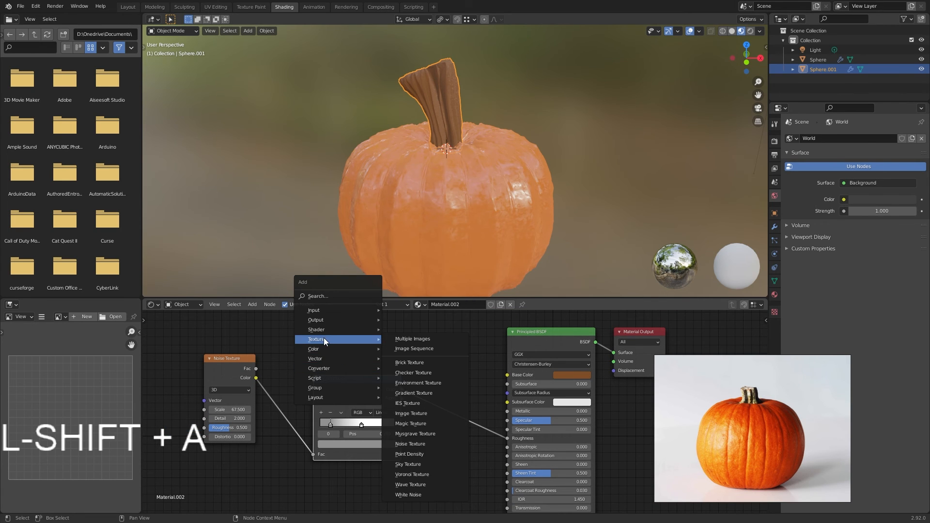
{"action": "left_click", "coordinate": [408, 393]}
{"action": "left_click", "coordinate": [360, 331]}
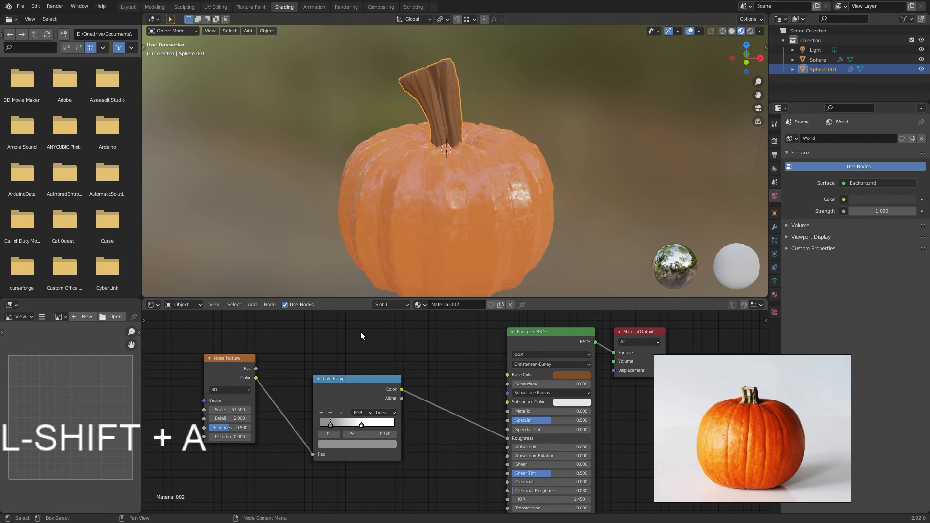
{"action": "scroll", "coordinate": [390, 340], "scroll_direction": "down", "scroll_amount": 7}
{"action": "scroll", "coordinate": [420, 349], "scroll_direction": "down", "scroll_amount": 1}
{"action": "left_click_drag", "start_coordinate": [406, 466], "coordinate": [405, 354]}
{"action": "scroll", "coordinate": [432, 359], "scroll_direction": "up", "scroll_amount": 4}
{"action": "middle_click_drag", "start_coordinate": [419, 366], "coordinate": [426, 409]}
Step: Duplicate the ColorRamp beside the Gradient Texture, linking gradient Color to its Fac and its Color output to the Principled BSDF Base Color
{"action": "key", "text": "shift+a"}
{"action": "left_click", "coordinate": [353, 434]}
{"action": "key", "text": "shift+d"}
{"action": "left_click", "coordinate": [424, 345]}
{"action": "left_click_drag", "start_coordinate": [387, 357], "coordinate": [403, 402]}
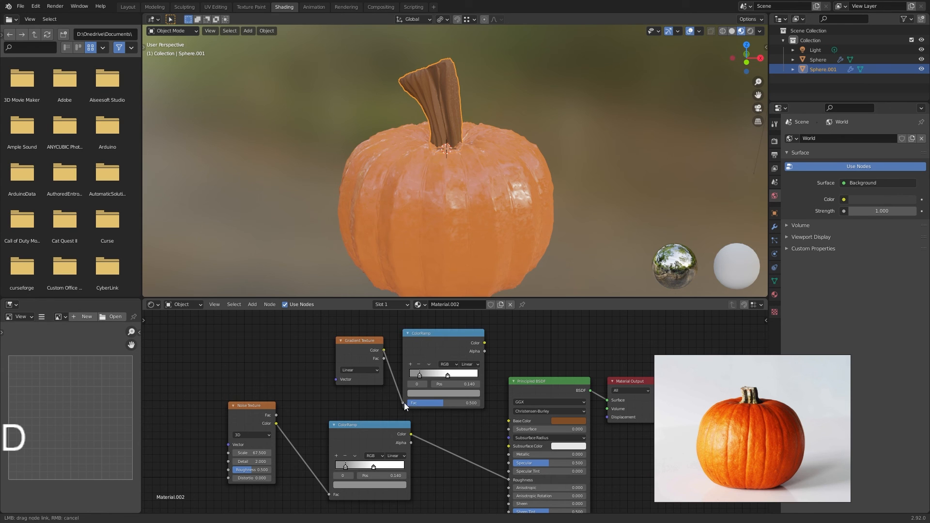
{"action": "left_click_drag", "start_coordinate": [484, 343], "coordinate": [509, 421]}
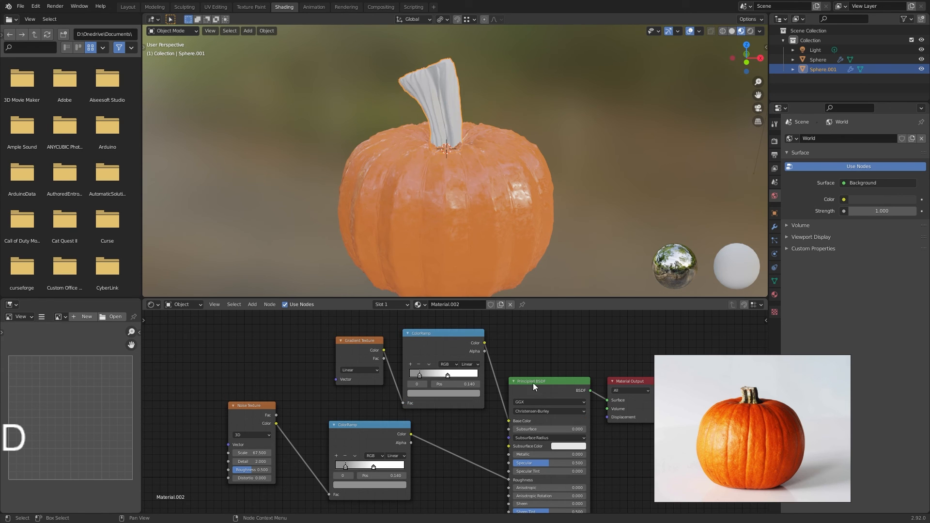
Step: Colour the first stop of the stem's base-colour ramp dark green, with hue 0.323, saturation 0.959 and value 0.099
{"action": "scroll", "coordinate": [426, 370], "scroll_direction": "up", "scroll_amount": 1}
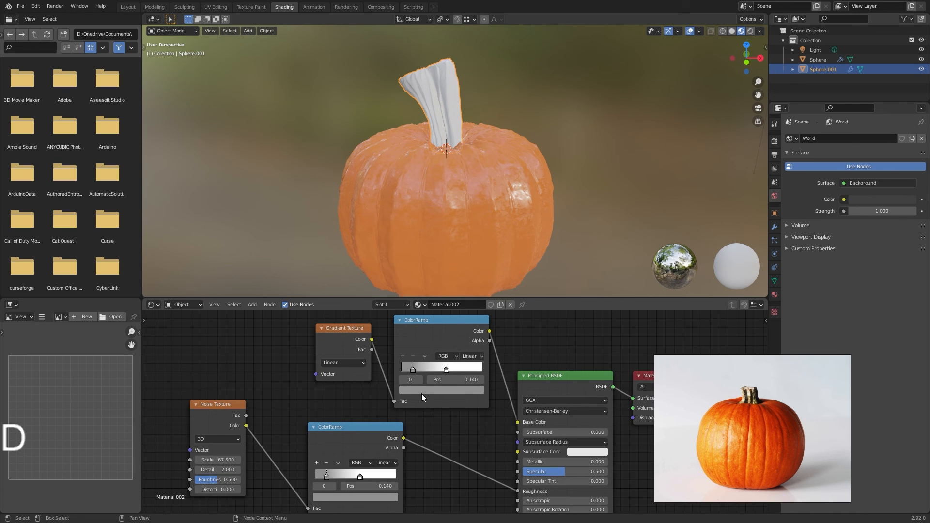
{"action": "left_click", "coordinate": [426, 394]}
{"action": "left_click", "coordinate": [423, 290]}
{"action": "left_click_drag", "start_coordinate": [475, 311], "coordinate": [476, 264]}
{"action": "left_click_drag", "start_coordinate": [420, 286], "coordinate": [410, 284]}
{"action": "left_click_drag", "start_coordinate": [476, 264], "coordinate": [477, 304]}
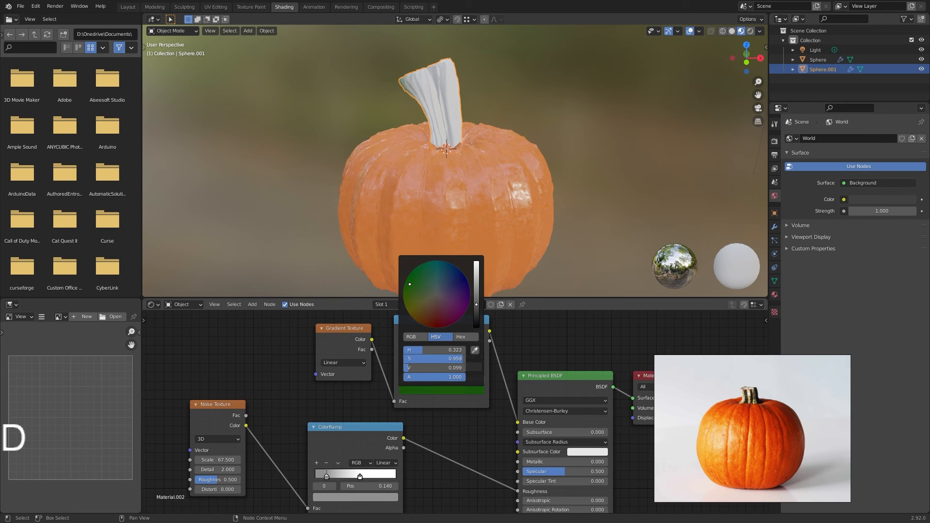
Step: Colour the second stop of the base-colour ramp dark brown, with hue about 0.033, and check the stem from another side
{"action": "left_click", "coordinate": [447, 369]}
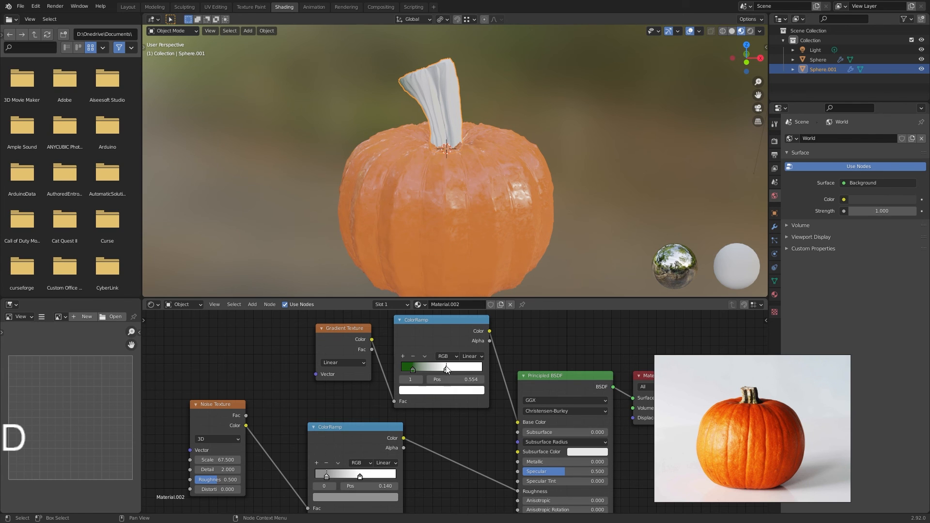
{"action": "left_click", "coordinate": [444, 390]}
{"action": "left_click_drag", "start_coordinate": [446, 320], "coordinate": [442, 318]}
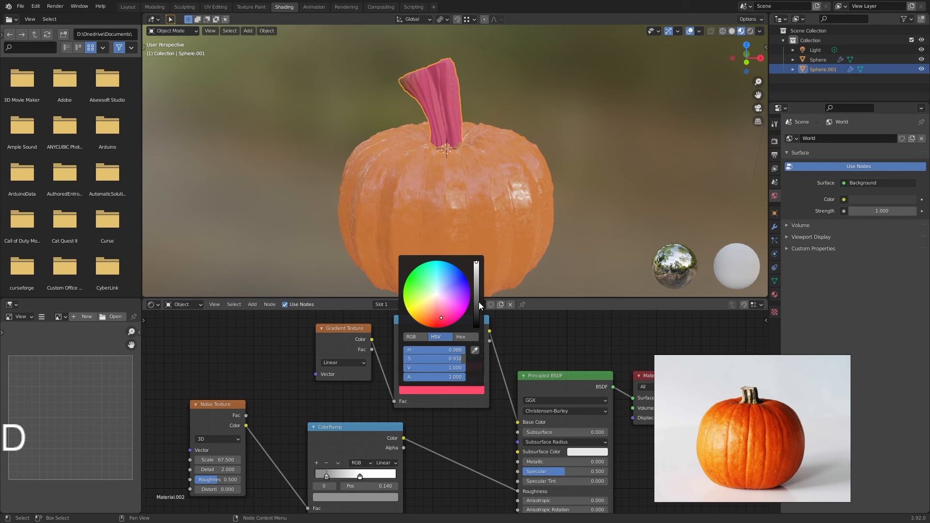
{"action": "left_click", "coordinate": [478, 303]}
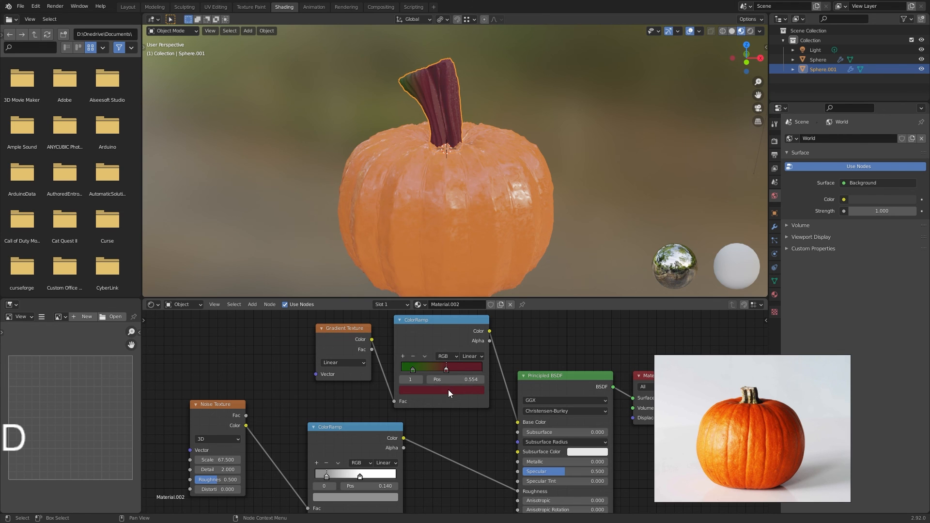
{"action": "left_click", "coordinate": [448, 390]}
{"action": "left_click_drag", "start_coordinate": [476, 304], "coordinate": [476, 295]}
{"action": "left_click_drag", "start_coordinate": [434, 318], "coordinate": [426, 316]}
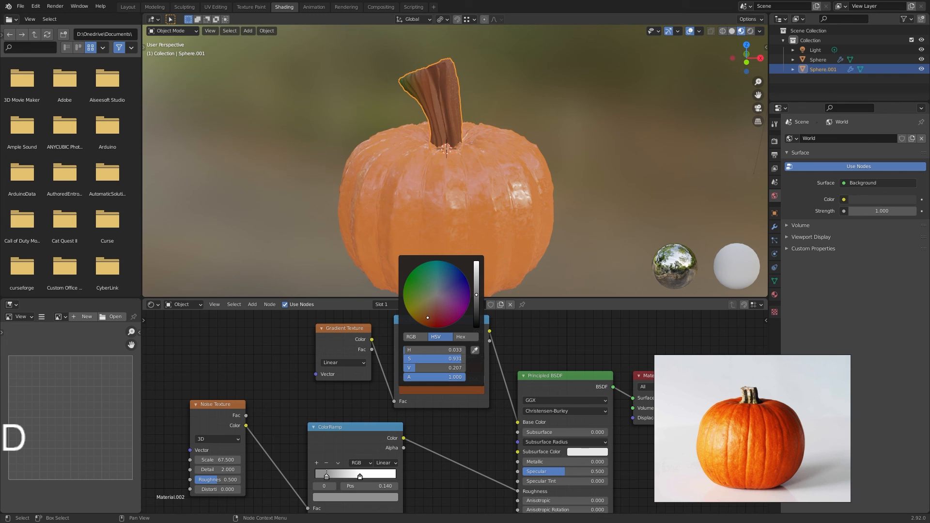
{"action": "left_click", "coordinate": [476, 307]}
{"action": "middle_click_drag", "start_coordinate": [538, 147], "coordinate": [630, 133]}
{"action": "left_click", "coordinate": [631, 133]}
{"action": "middle_click_drag", "start_coordinate": [508, 112], "coordinate": [374, 117]}
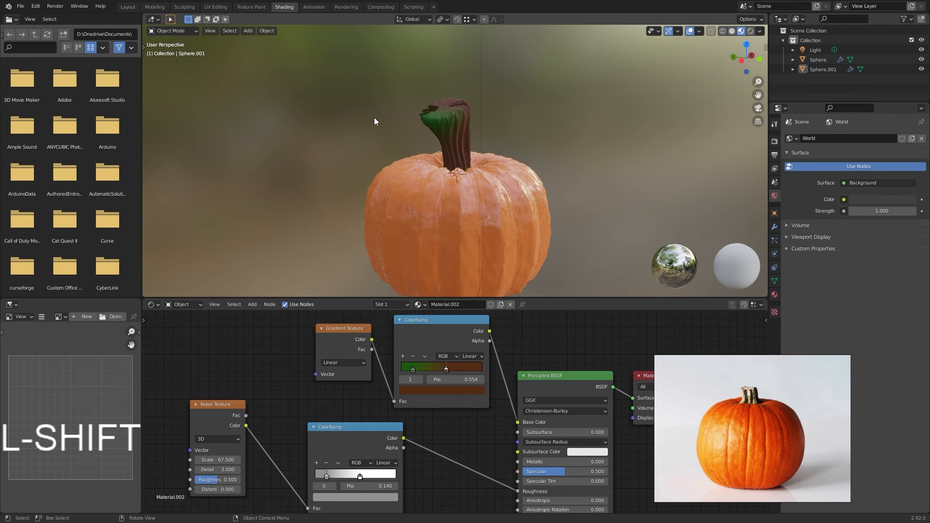
{"action": "left_click", "coordinate": [339, 328]}
{"action": "key", "text": "ctrl+shift+t"}
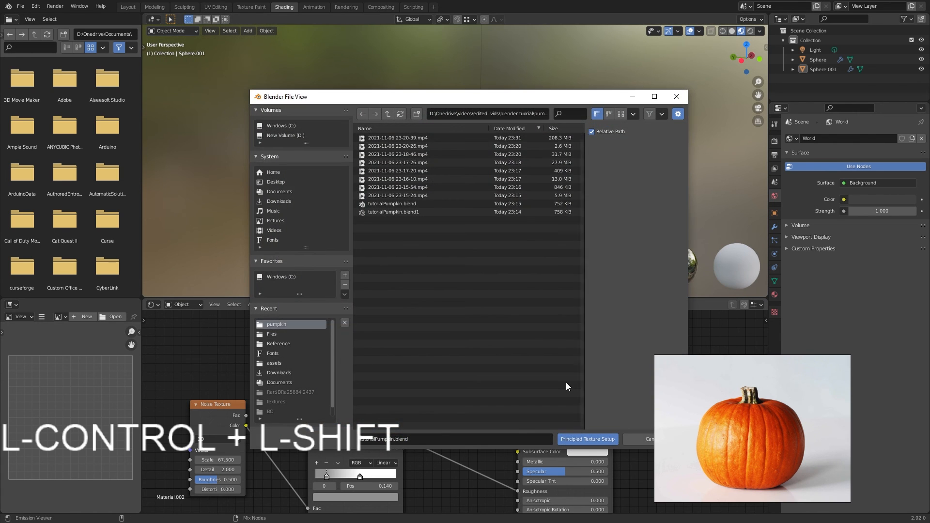
{"action": "left_click", "coordinate": [652, 439]}
Step: Add a Mapping node to the stem material and place it before the Gradient Texture node
{"action": "key", "text": "shift+a"}
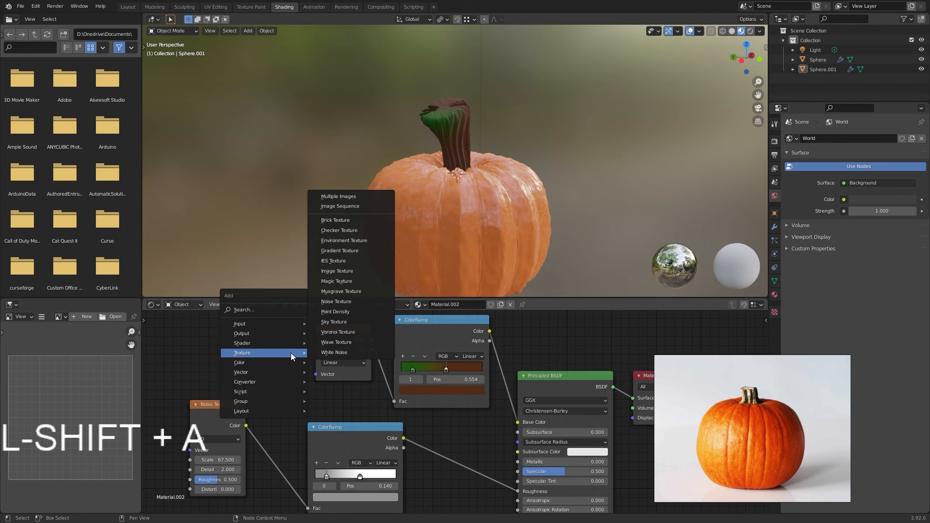
{"action": "mouse_move", "coordinate": [245, 373]}
{"action": "left_click", "coordinate": [333, 392]}
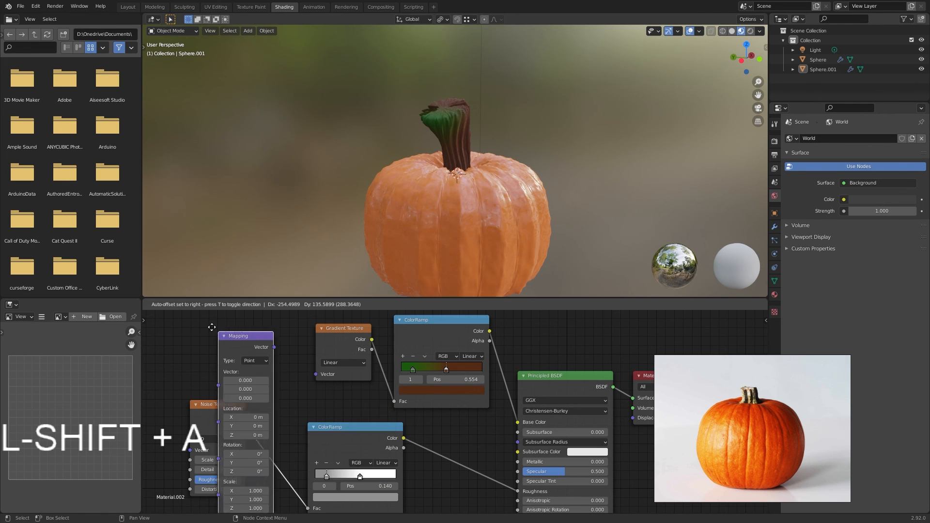
{"action": "left_click", "coordinate": [204, 317]}
Step: Link the Mapping node's Vector output to the Gradient Texture's Vector input and space out the neighbouring nodes
{"action": "middle_click_drag", "start_coordinate": [290, 348], "coordinate": [273, 355]}
{"action": "key", "text": "ctrl+z"}
{"action": "scroll", "coordinate": [289, 382], "scroll_direction": "down", "scroll_amount": 2}
{"action": "left_click_drag", "start_coordinate": [376, 415], "coordinate": [348, 390]}
{"action": "left_click_drag", "start_coordinate": [352, 359], "coordinate": [327, 330]}
{"action": "middle_click_drag", "start_coordinate": [349, 366], "coordinate": [406, 385]}
{"action": "scroll", "coordinate": [421, 365], "scroll_direction": "up", "scroll_amount": 2}
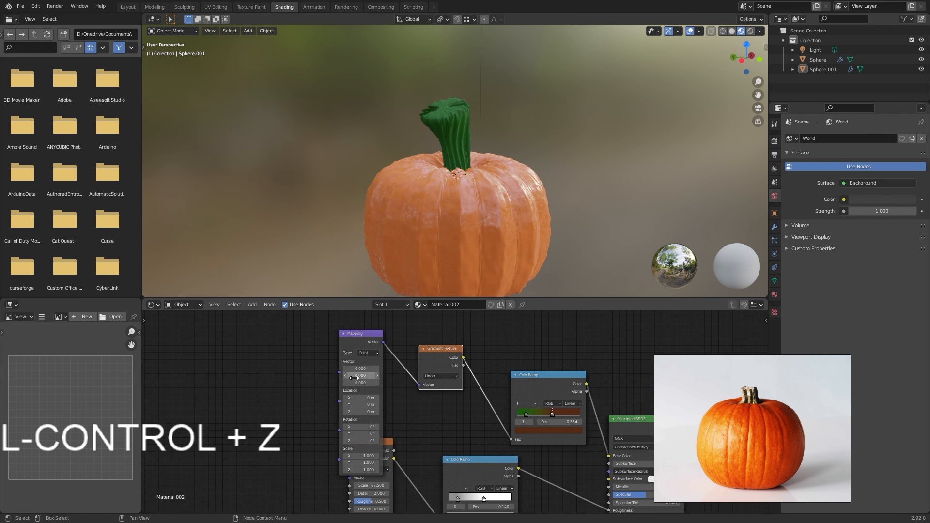
{"action": "key", "text": "shift+a"}
{"action": "mouse_move", "coordinate": [334, 332]}
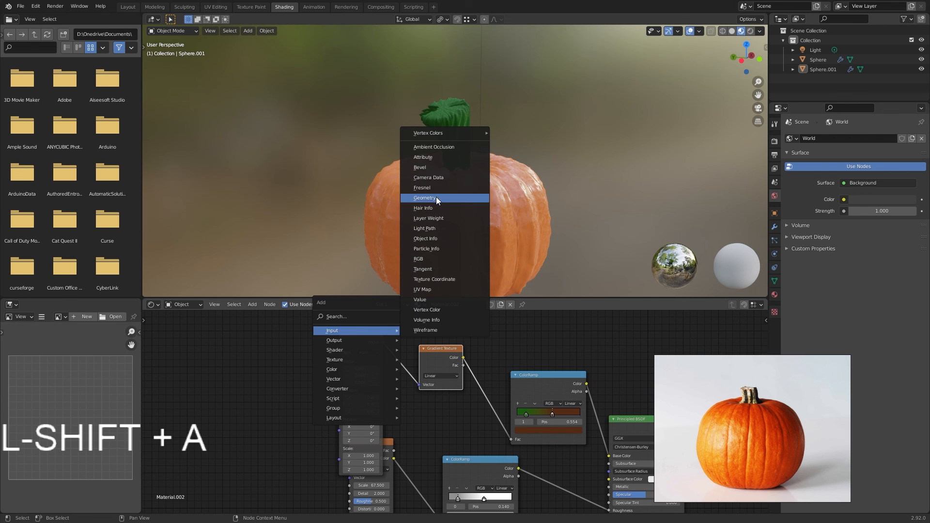
{"action": "left_click", "coordinate": [436, 241]}
{"action": "right_click", "coordinate": [269, 340]}
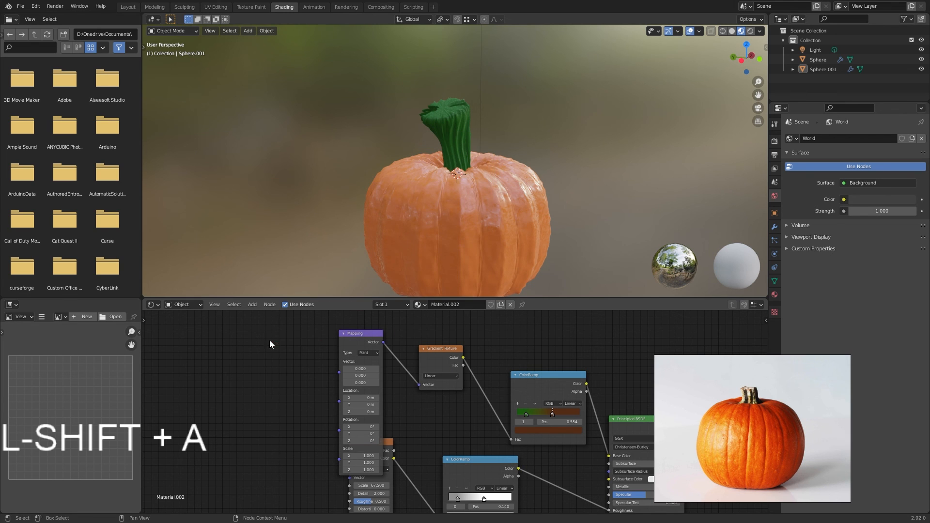
Step: Add a Texture Coordinate node before the Mapping node and link its Generated output to the Mapping Vector input
{"action": "key", "text": "shift+a"}
{"action": "mouse_move", "coordinate": [270, 347]}
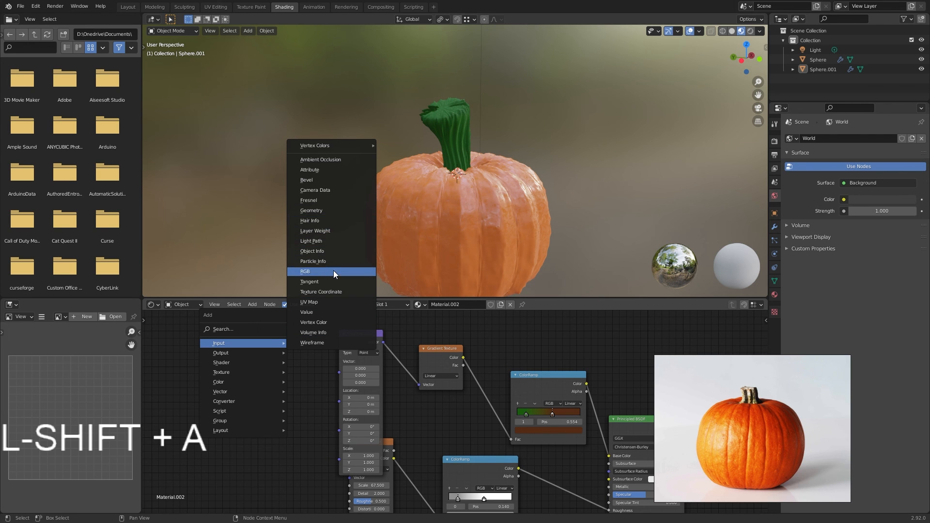
{"action": "left_click", "coordinate": [324, 292]}
{"action": "left_click", "coordinate": [269, 351]}
{"action": "scroll", "coordinate": [290, 373], "scroll_direction": "up", "scroll_amount": 2}
{"action": "left_click_drag", "start_coordinate": [269, 363], "coordinate": [318, 385]}
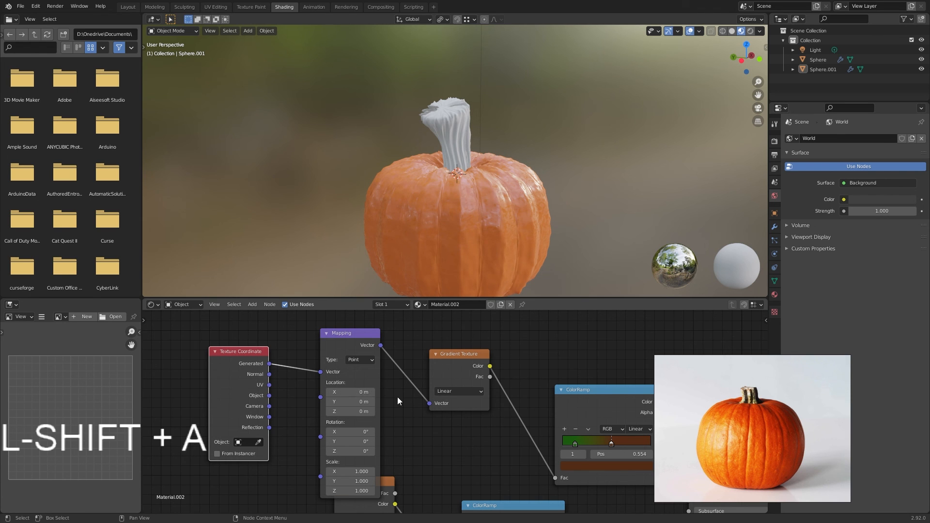
Step: Set the Mapping node's rotation to X 12.3°, Y 4.4° and Z 2.6°
{"action": "scroll", "coordinate": [400, 397], "scroll_direction": "down", "scroll_amount": 1}
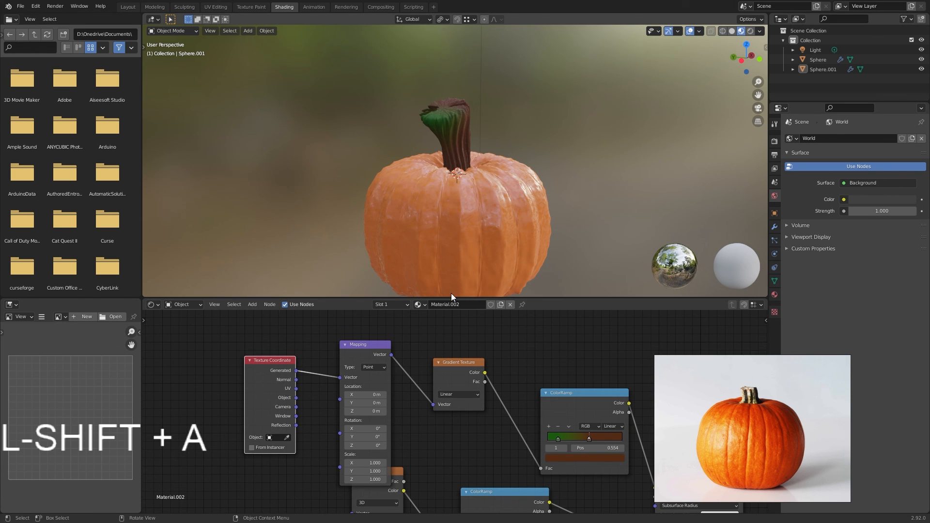
{"action": "left_click_drag", "start_coordinate": [363, 445], "coordinate": [364, 445]}
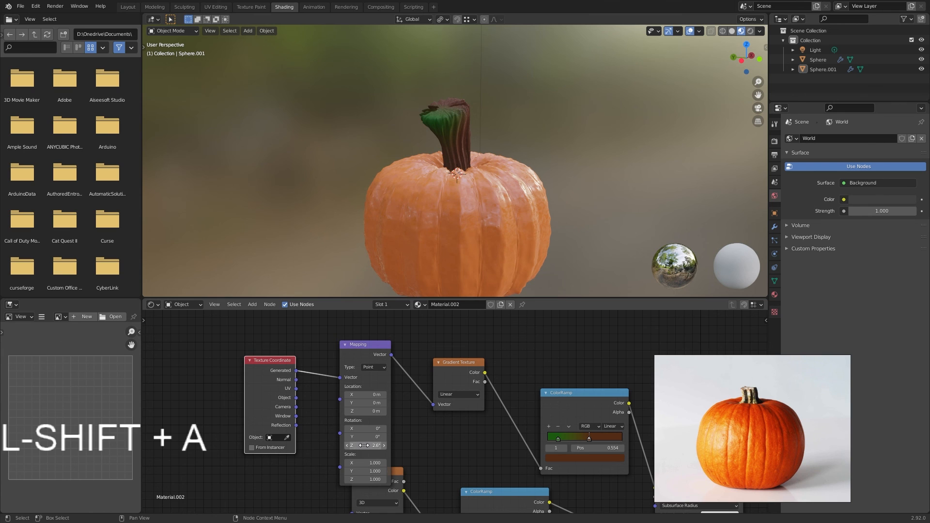
{"action": "left_click_drag", "start_coordinate": [371, 439], "coordinate": [374, 438]}
{"action": "left_click_drag", "start_coordinate": [368, 429], "coordinate": [371, 429]}
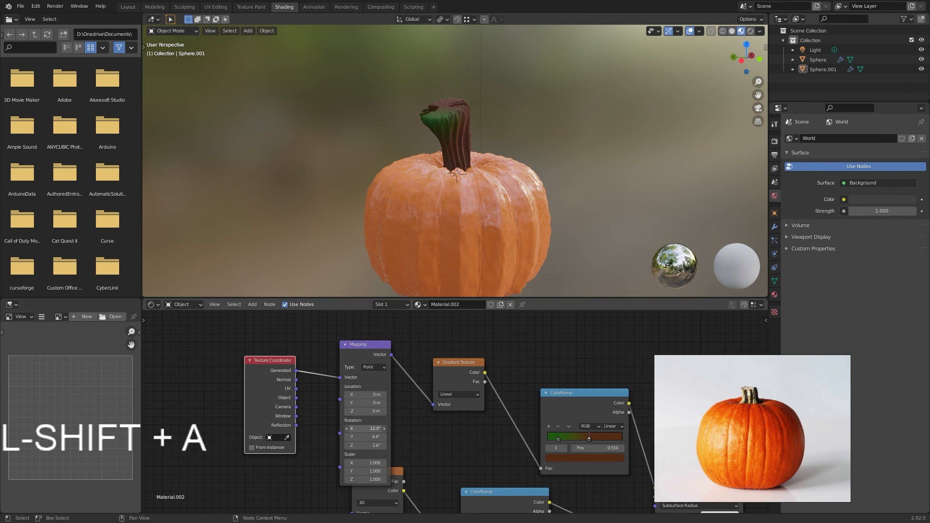